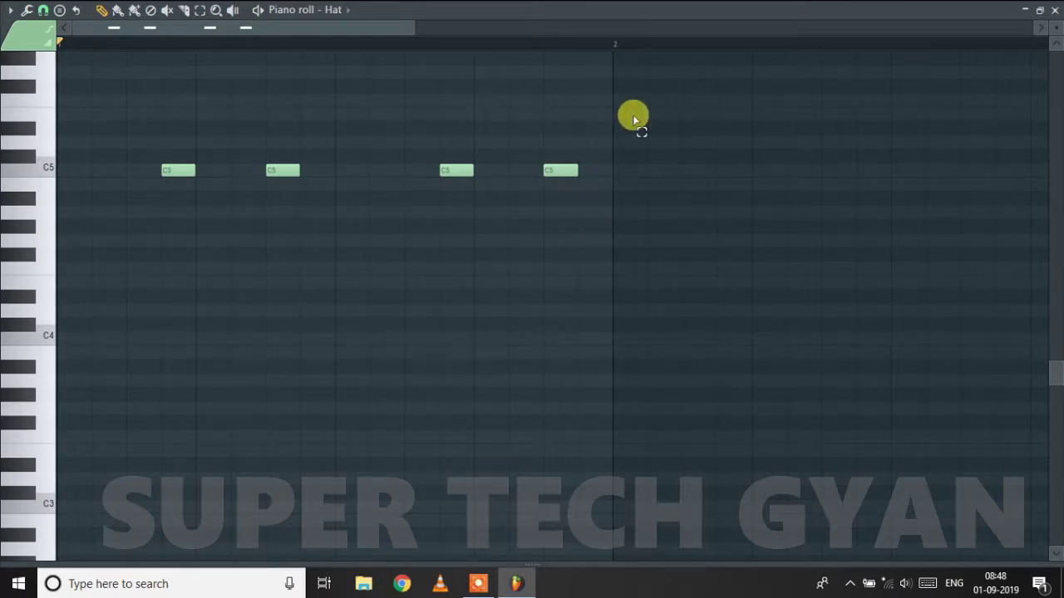
# Select all four C5 notes of the Hat pattern and restore the piano roll from full screen to a smaller window
pyautogui.moveTo(573, 214); pyautogui.dragTo(143, 344)
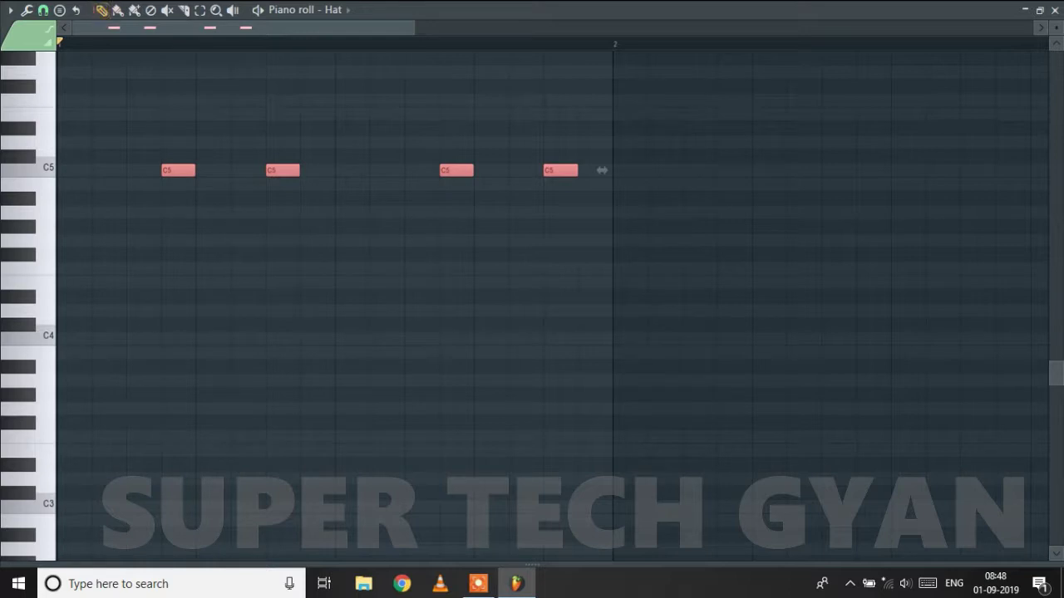
pyautogui.click(1047, 12)
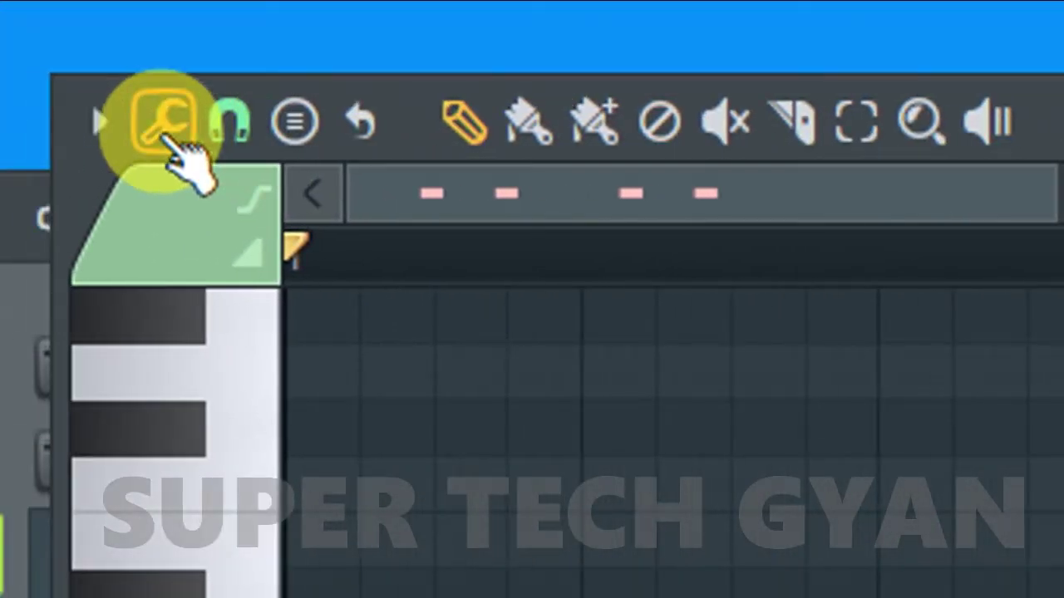
pyautogui.click(171, 137)
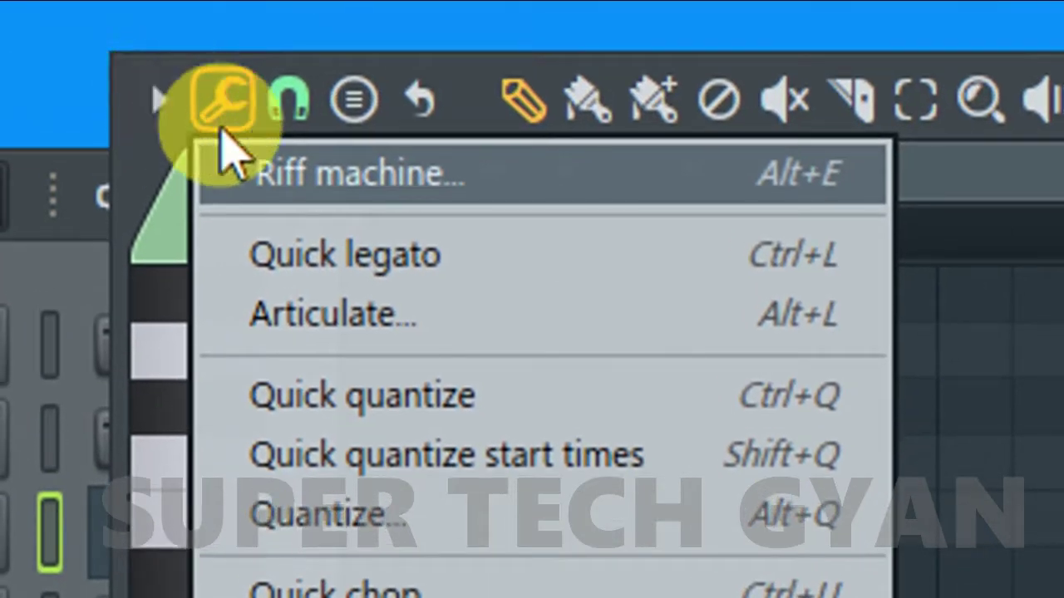
pyautogui.click(159, 101)
pyautogui.moveTo(233, 170)
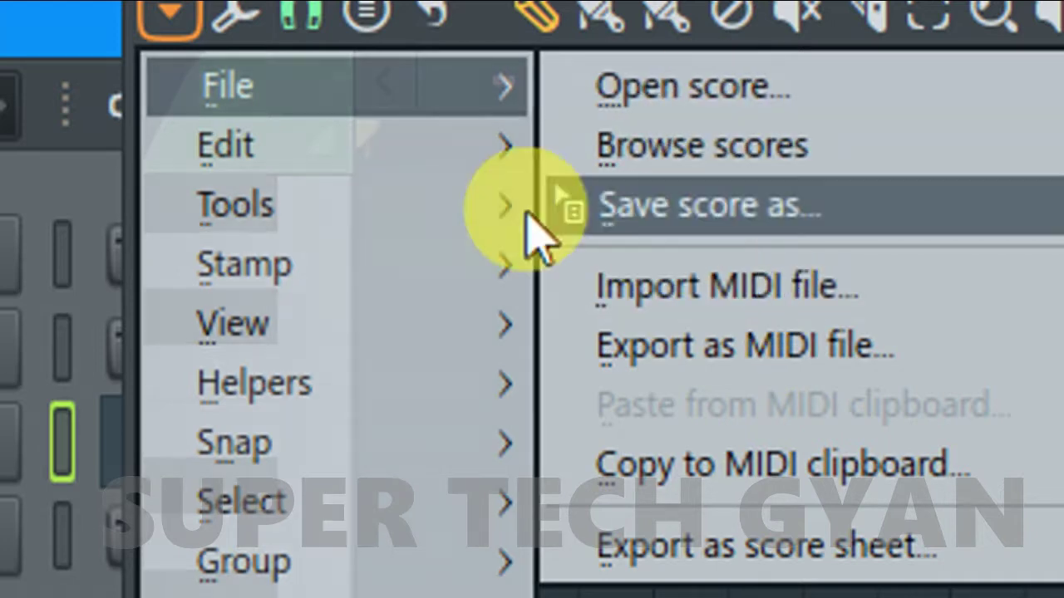
pyautogui.moveTo(371, 171)
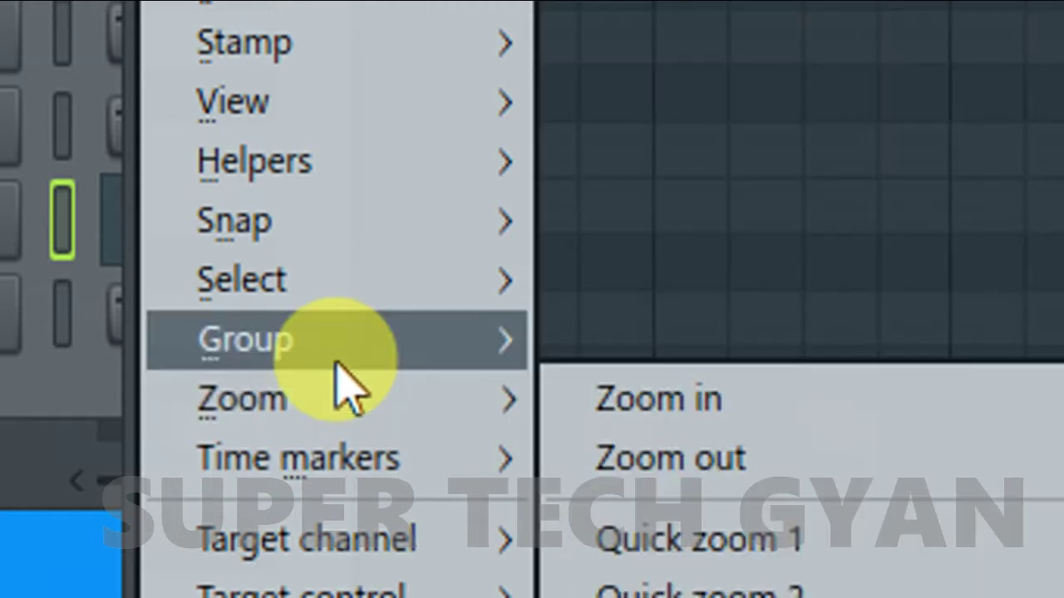
pyautogui.moveTo(367, 173)
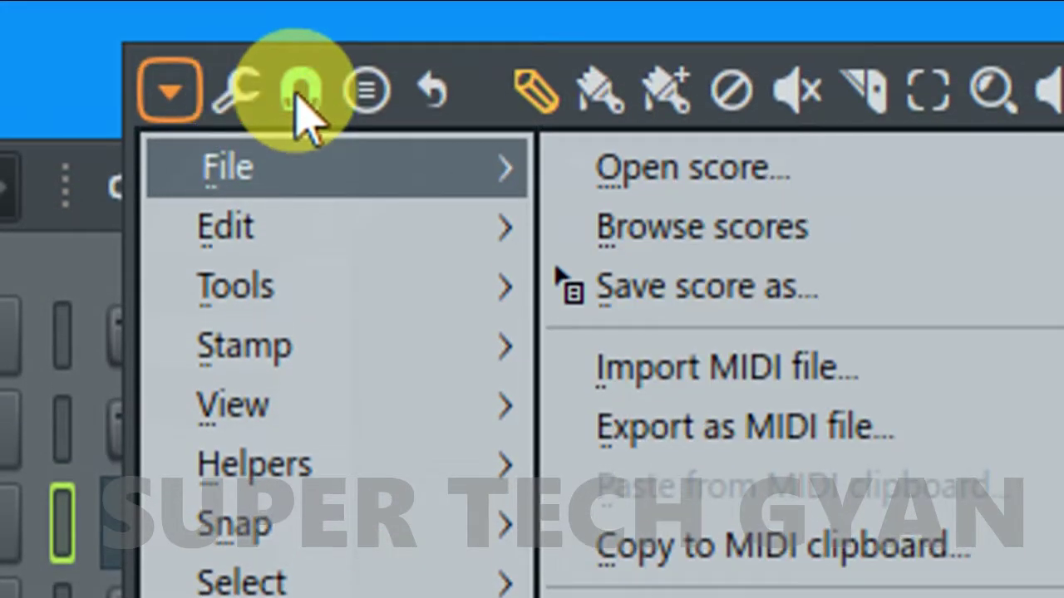
pyautogui.click(297, 94)
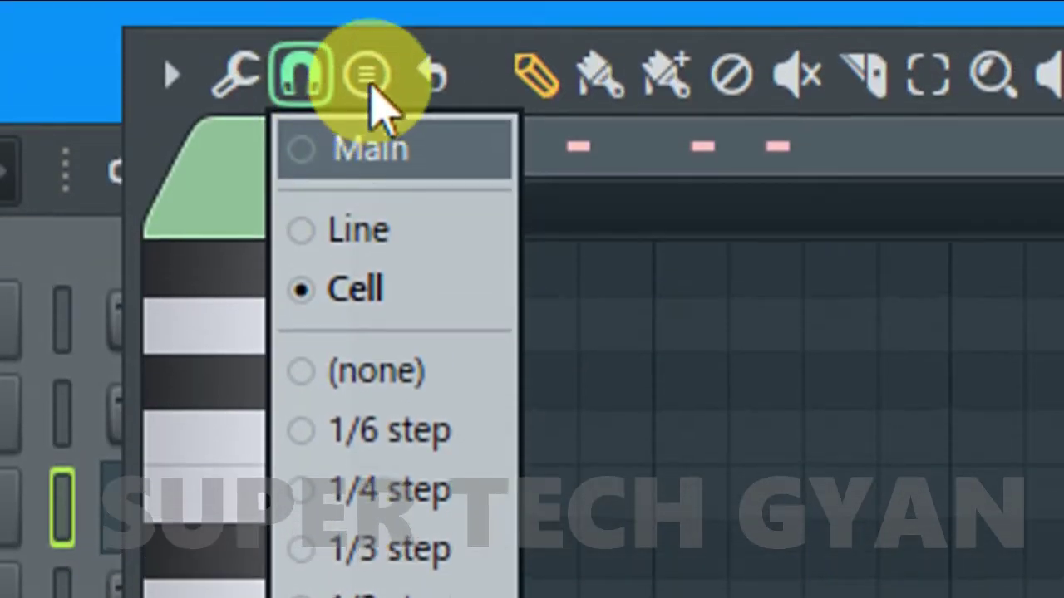
# Choose a chord stamp, turn off the stamp's Only one option, and reset the stamp to (none)
pyautogui.click(366, 18)
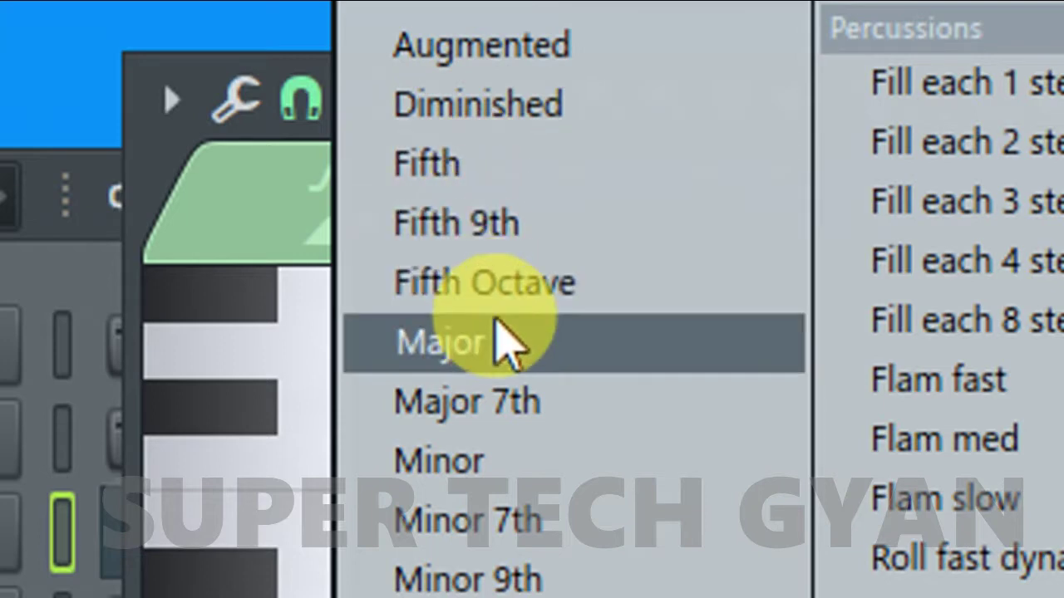
pyautogui.click(499, 378)
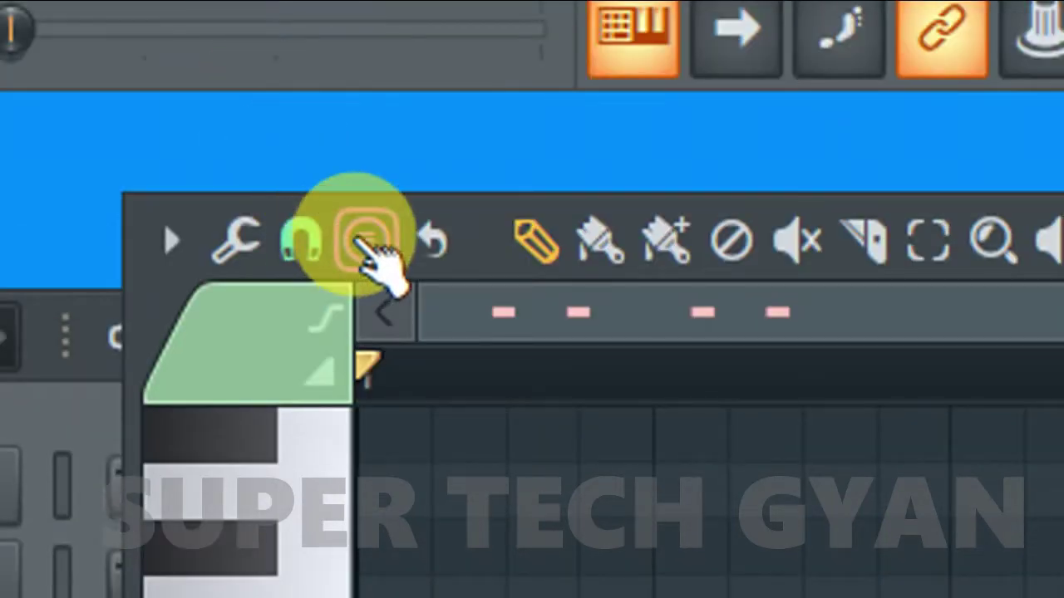
pyautogui.click(368, 242)
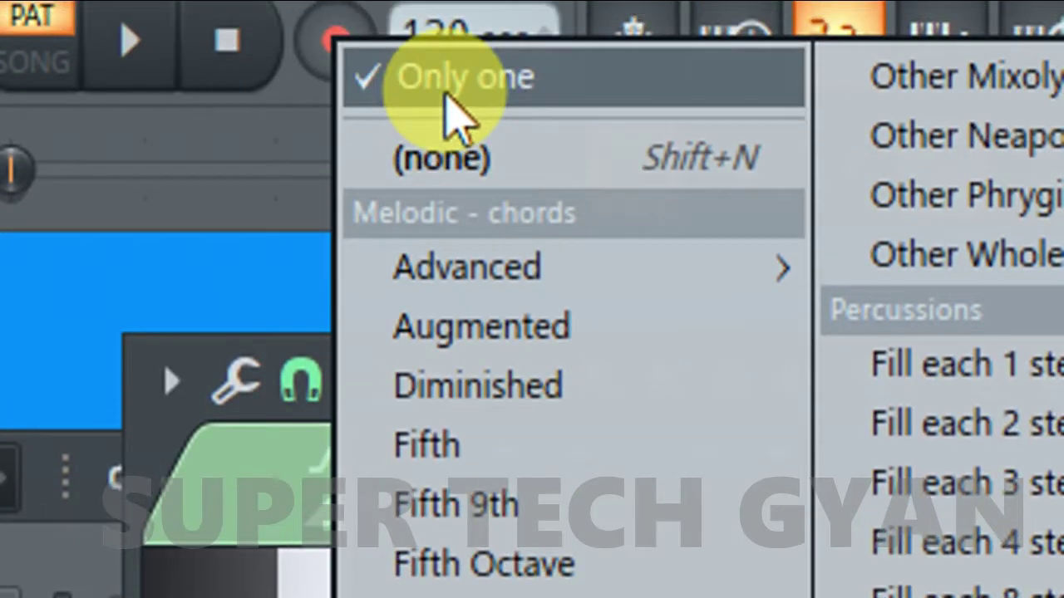
pyautogui.click(441, 98)
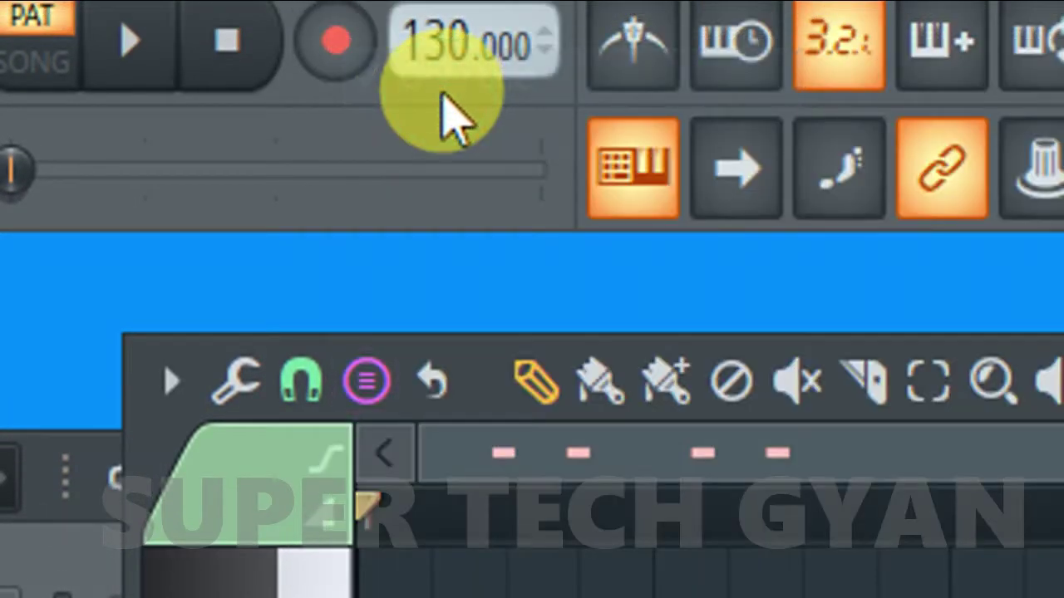
pyautogui.click(367, 381)
pyautogui.click(475, 178)
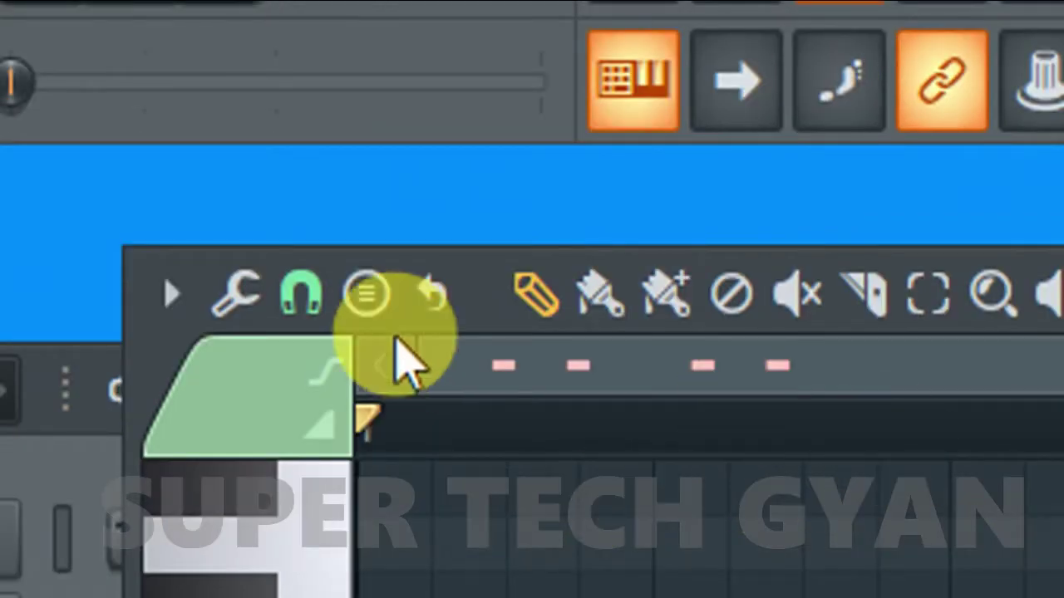
# Undo the last piano roll edit and restore it again
pyautogui.click(463, 308)
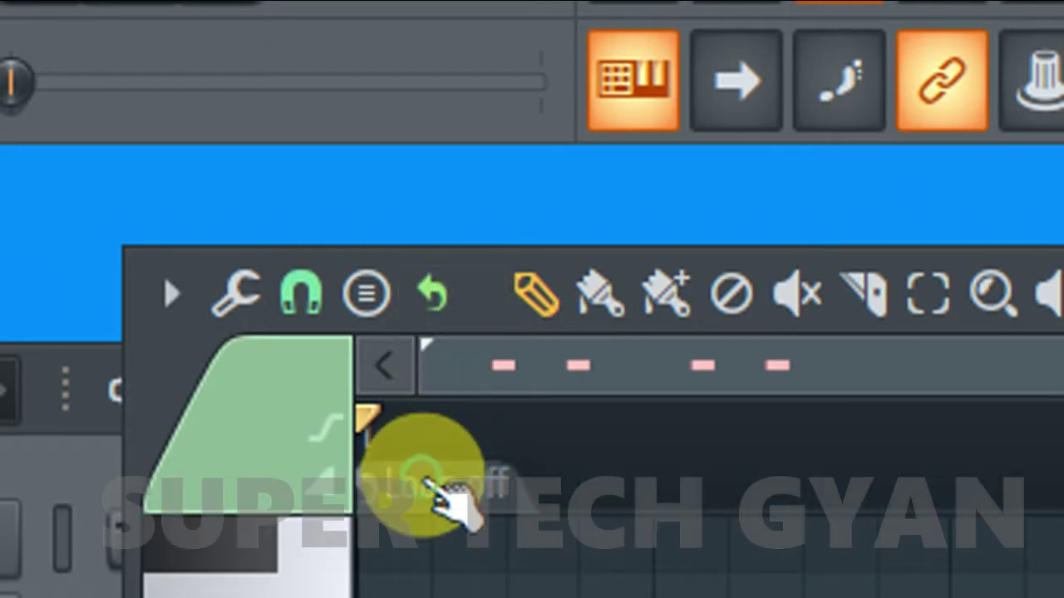
pyautogui.click(438, 305)
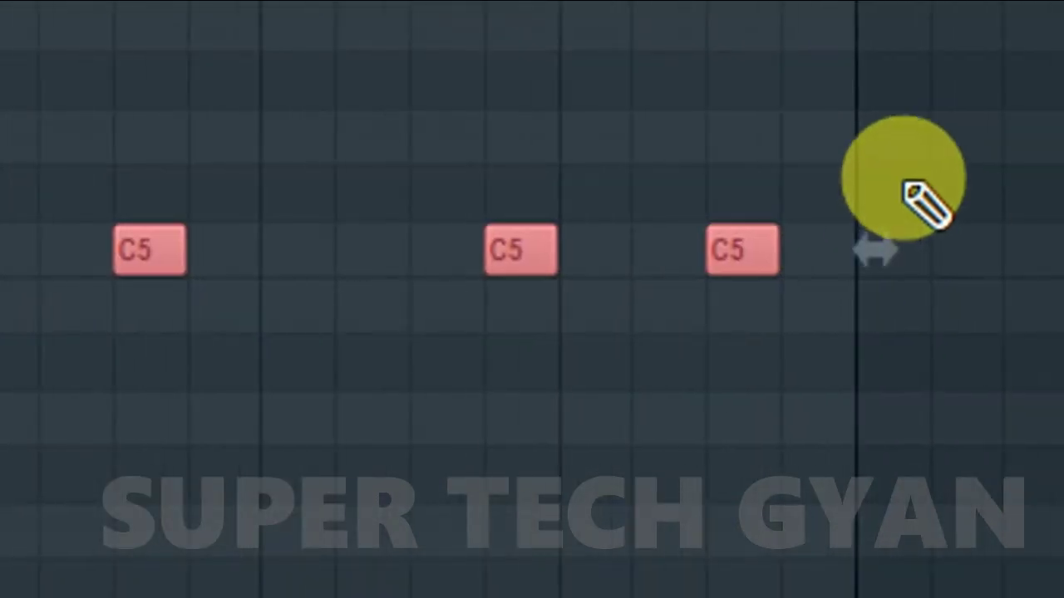
# Draw a note at the start of bar 2, move it one semitone above and directly after the last C5 note, and delete it
pyautogui.click(872, 142)
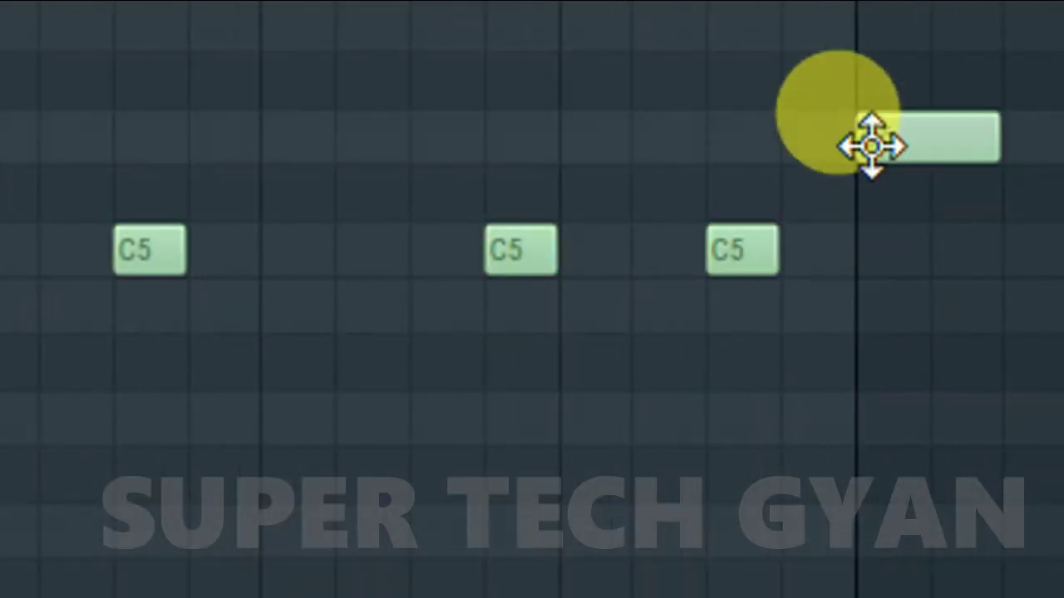
pyautogui.moveTo(872, 142); pyautogui.dragTo(814, 177)
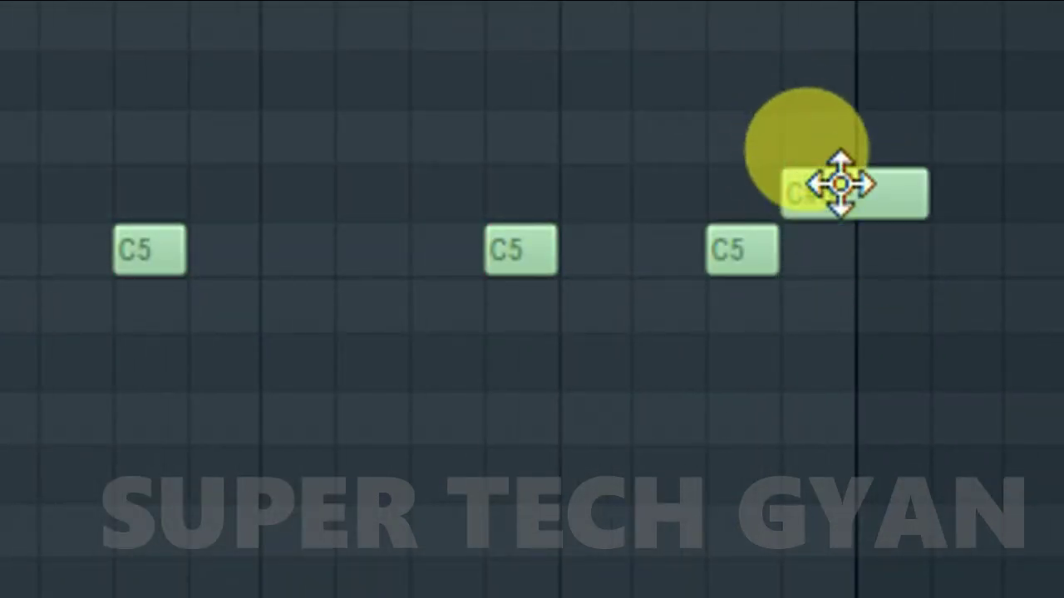
pyautogui.rightClick(841, 185)
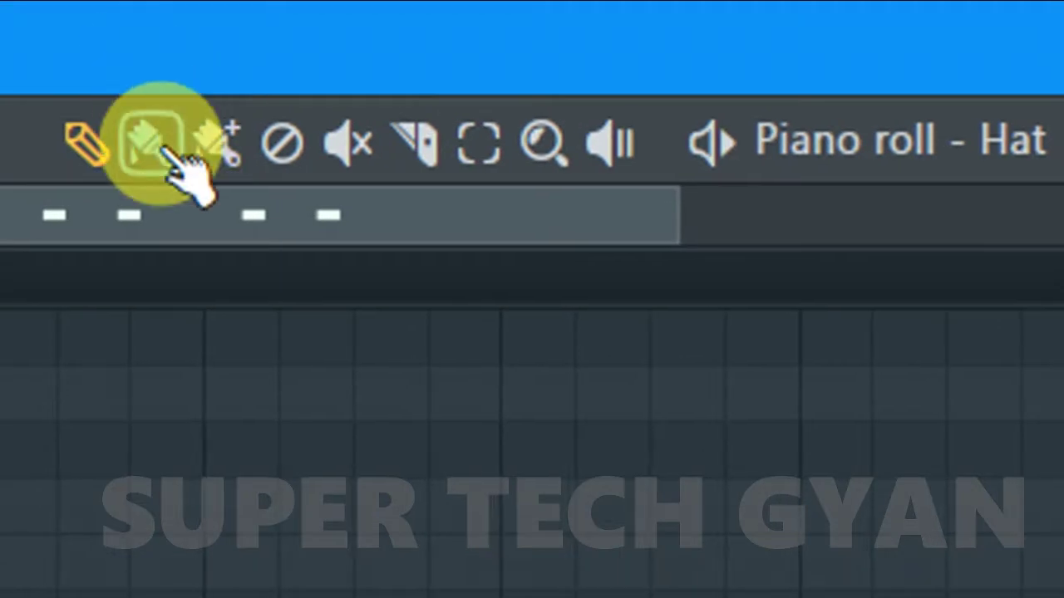
# Draw a row of consecutive D5 notes one at a time above the C5 notes with the Draw tool, and erase them
pyautogui.click(163, 147)
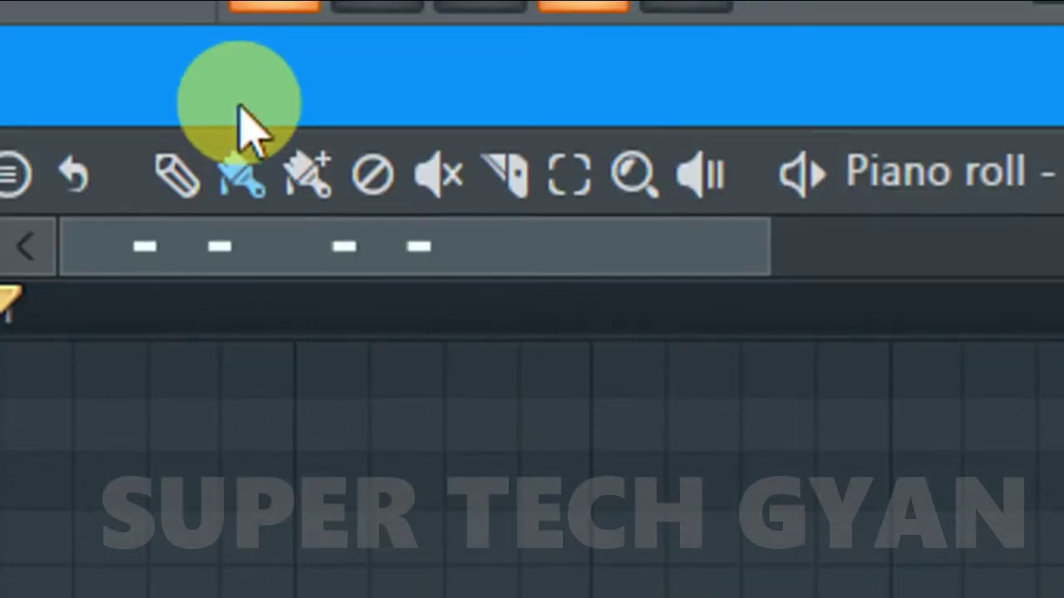
pyautogui.click(176, 173)
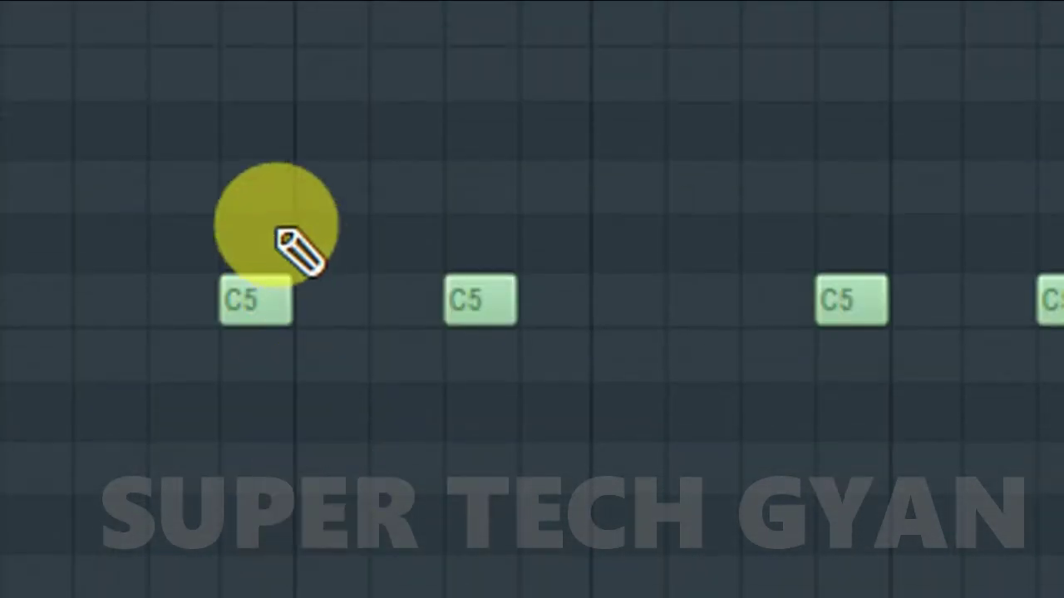
pyautogui.click(295, 187)
pyautogui.moveTo(404, 190); pyautogui.dragTo(431, 215)
pyautogui.click(613, 195)
pyautogui.click(693, 190)
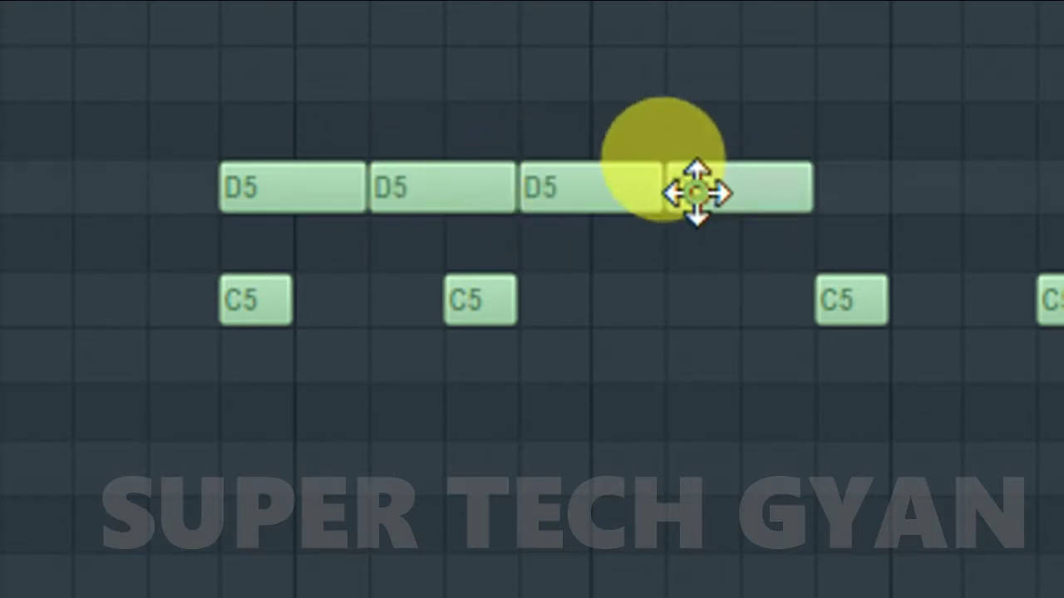
pyautogui.click(821, 186)
pyautogui.rightClick(900, 195)
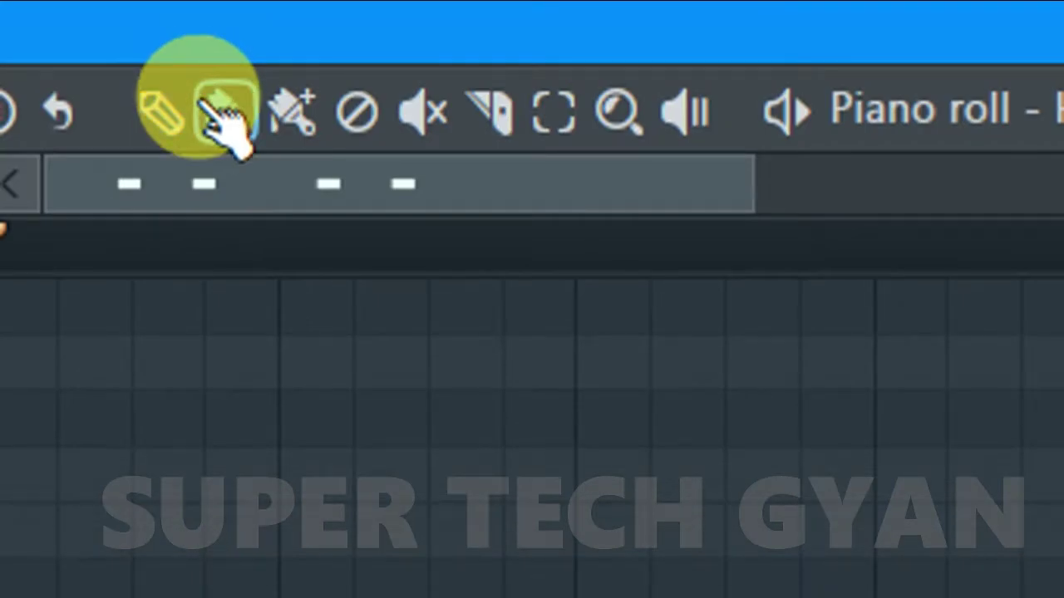
# Paint a continuous row of D5 notes across the whole first bar with the Paint tool, and erase the entire row
pyautogui.click(223, 117)
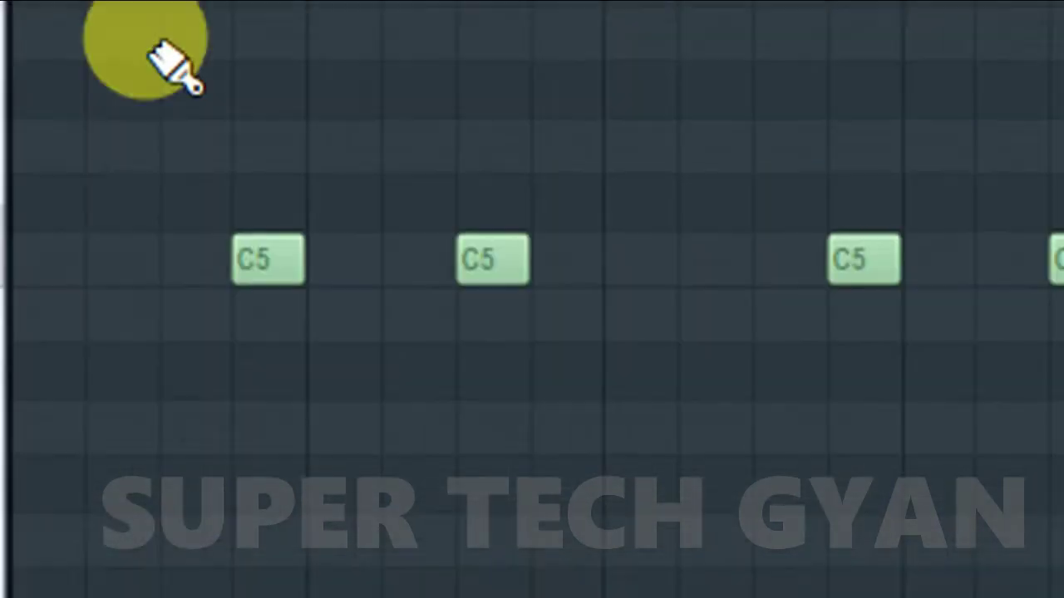
pyautogui.click(178, 196)
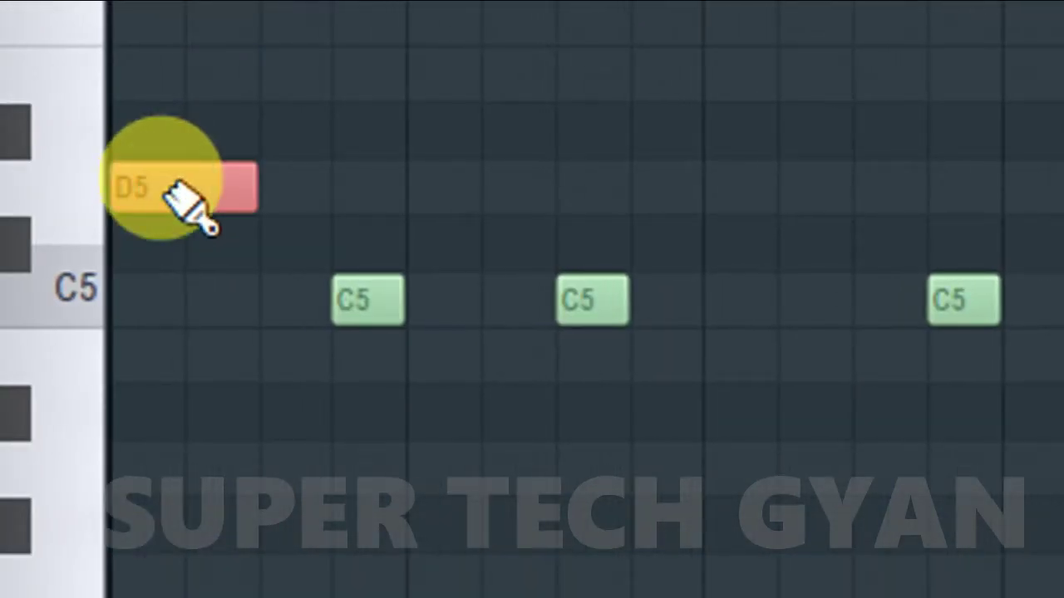
pyautogui.moveTo(190, 204)
pyautogui.mouseDown()
pyautogui.moveTo(886, 221)
pyautogui.moveTo(1063, 257)
pyautogui.moveTo(1063, 237)
pyautogui.mouseUp()
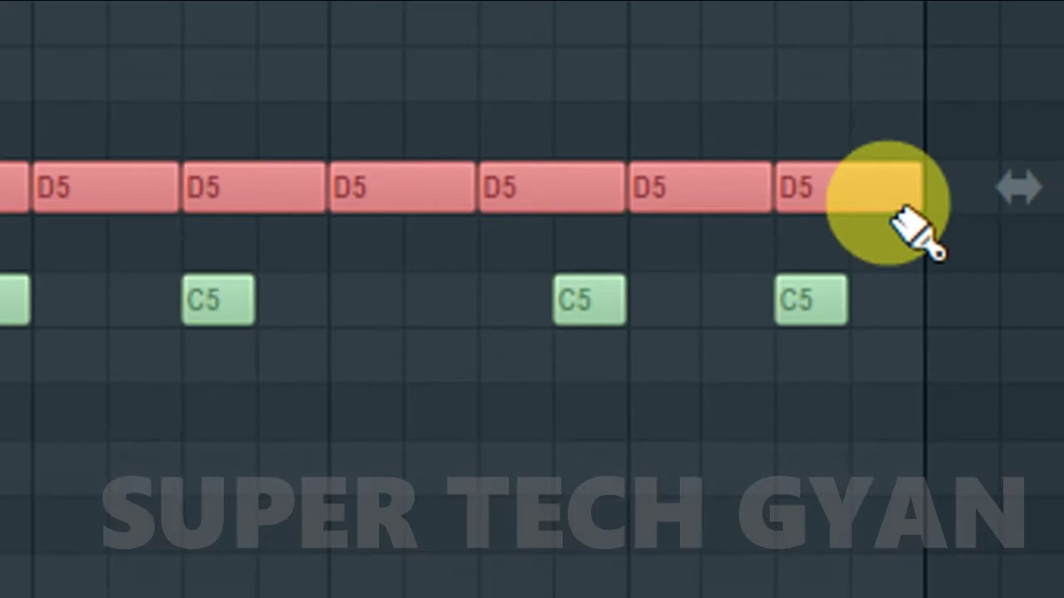
pyautogui.rightClick(900, 214)
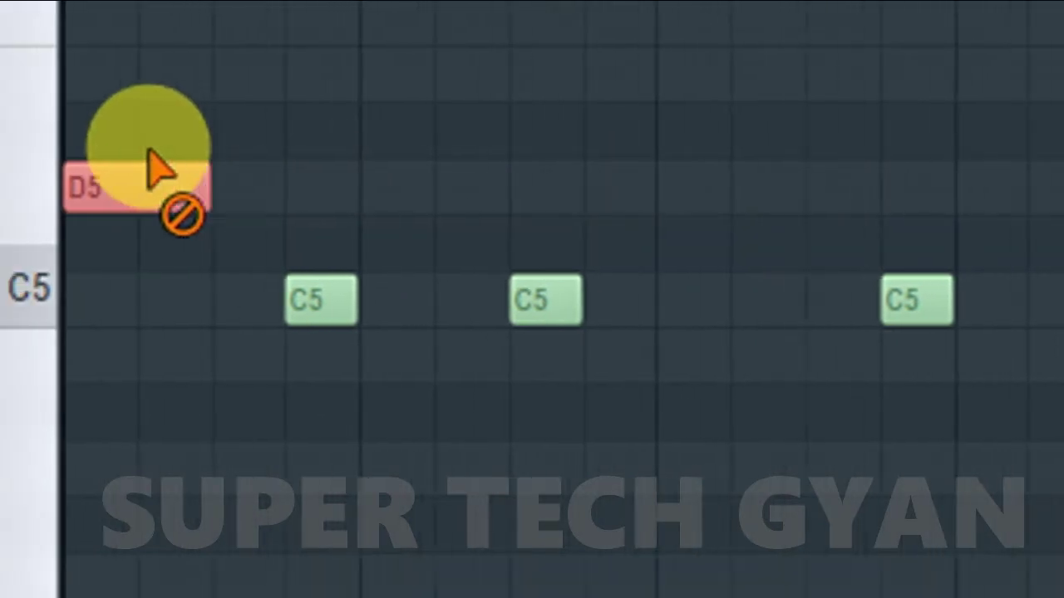
pyautogui.rightClick(150, 178)
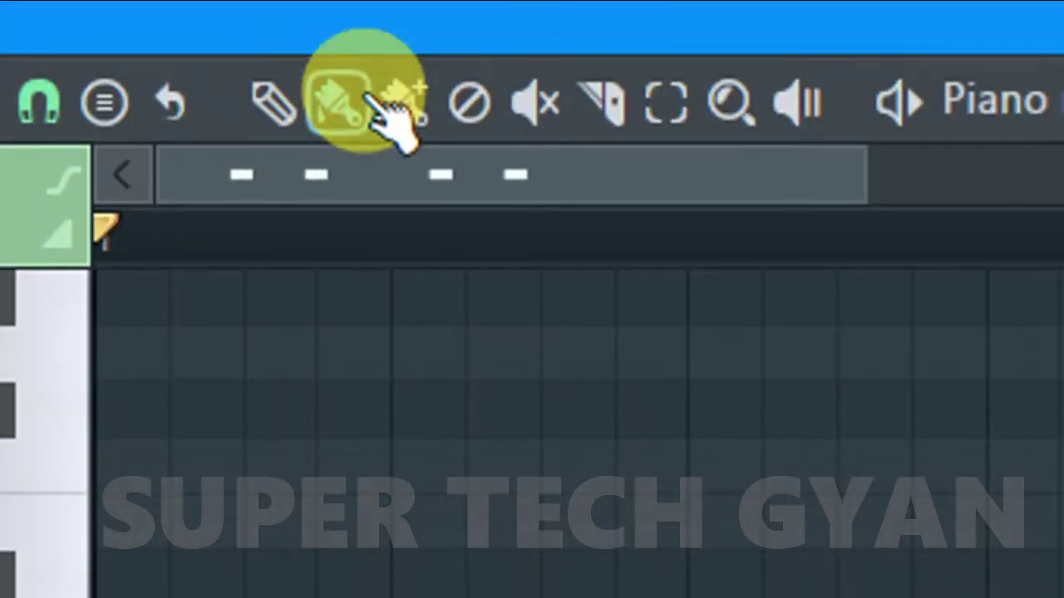
# Mute all four C5 notes using the Paint tool variant with the plus sign
pyautogui.click(407, 104)
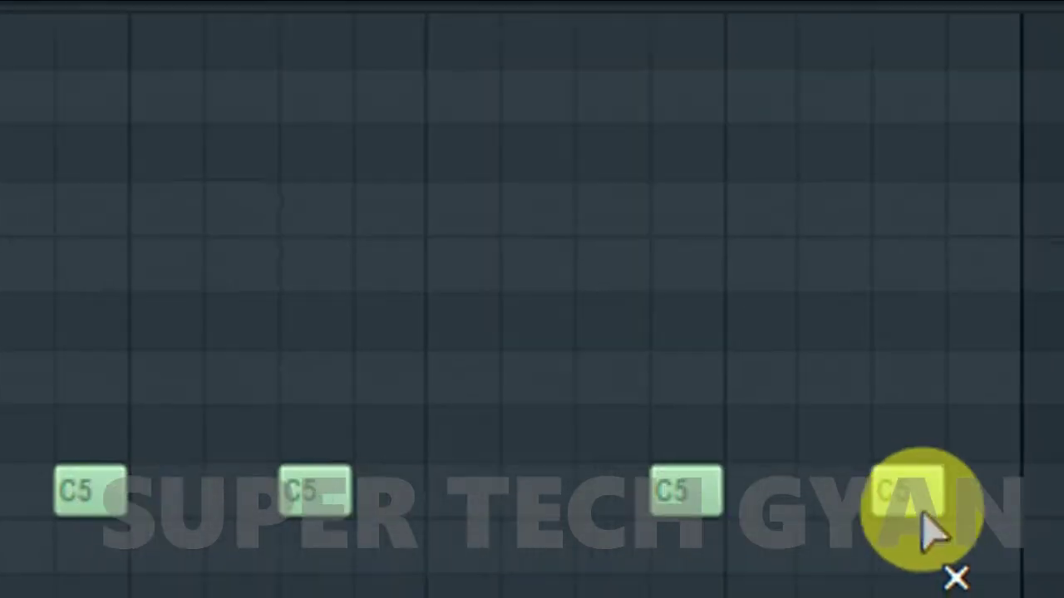
pyautogui.rightClick(904, 498)
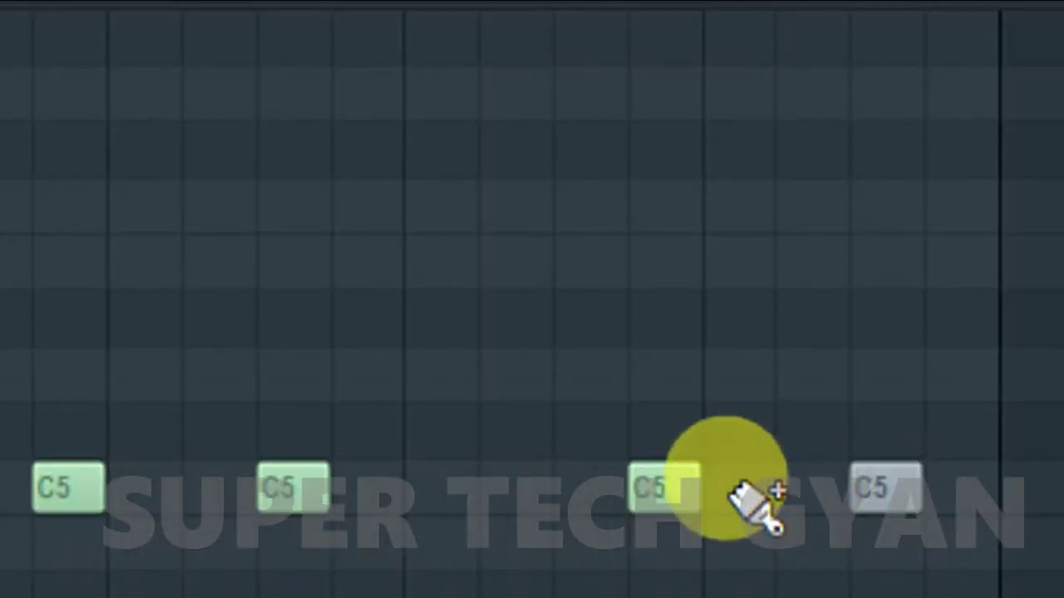
pyautogui.rightClick(281, 497)
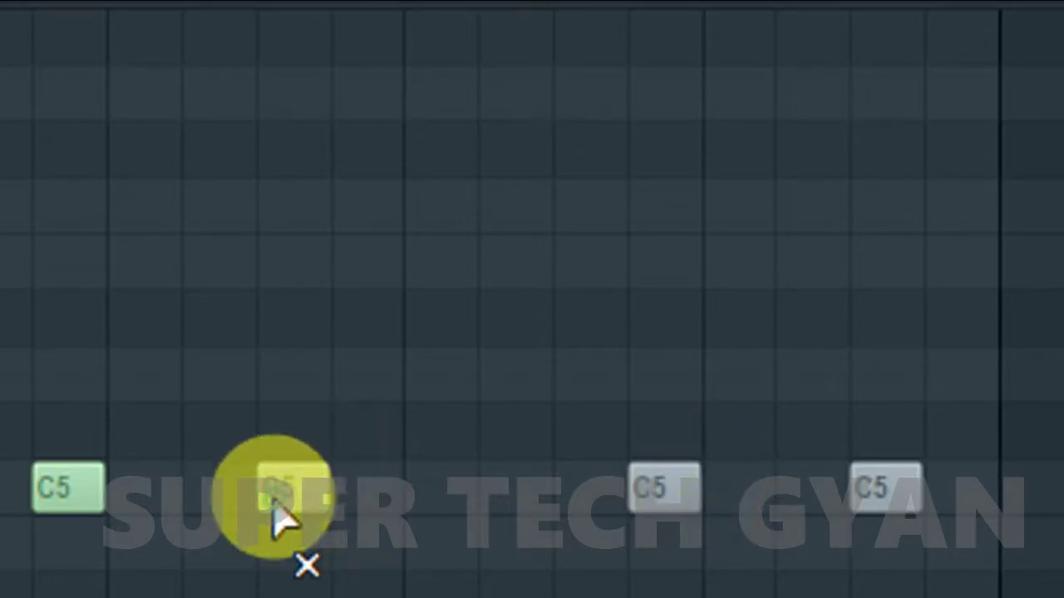
pyautogui.rightClick(59, 499)
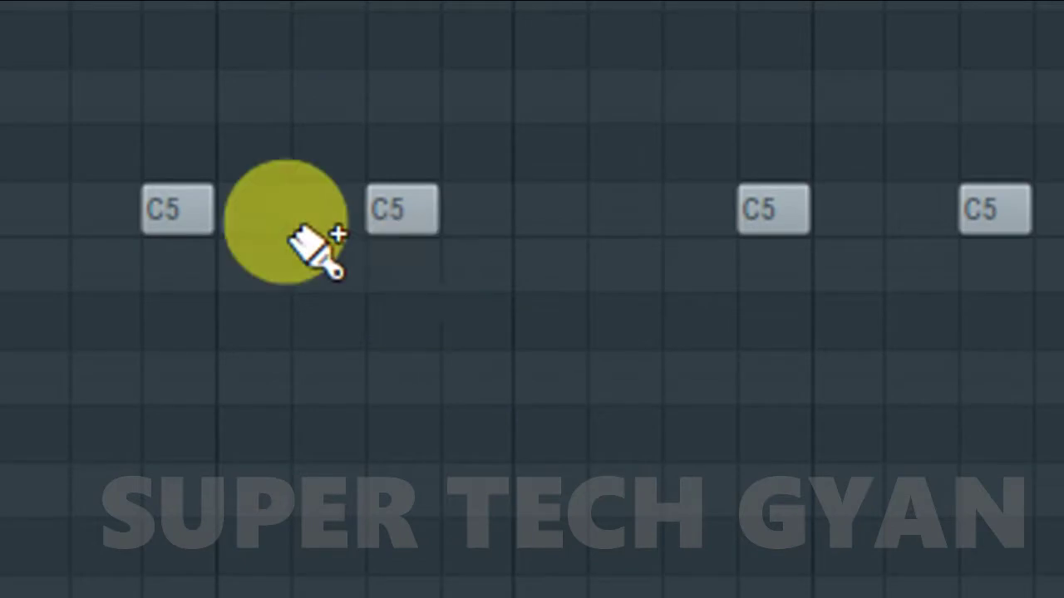
# Unmute the first and third C5 notes, and switch the second note's mute off and back on
pyautogui.rightClick(202, 218)
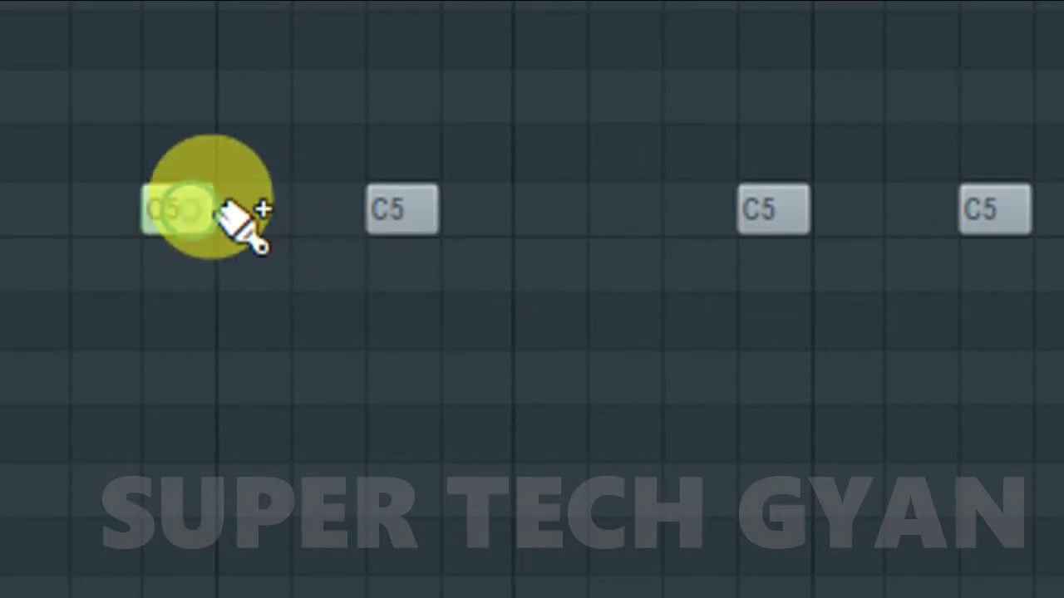
pyautogui.rightClick(395, 218)
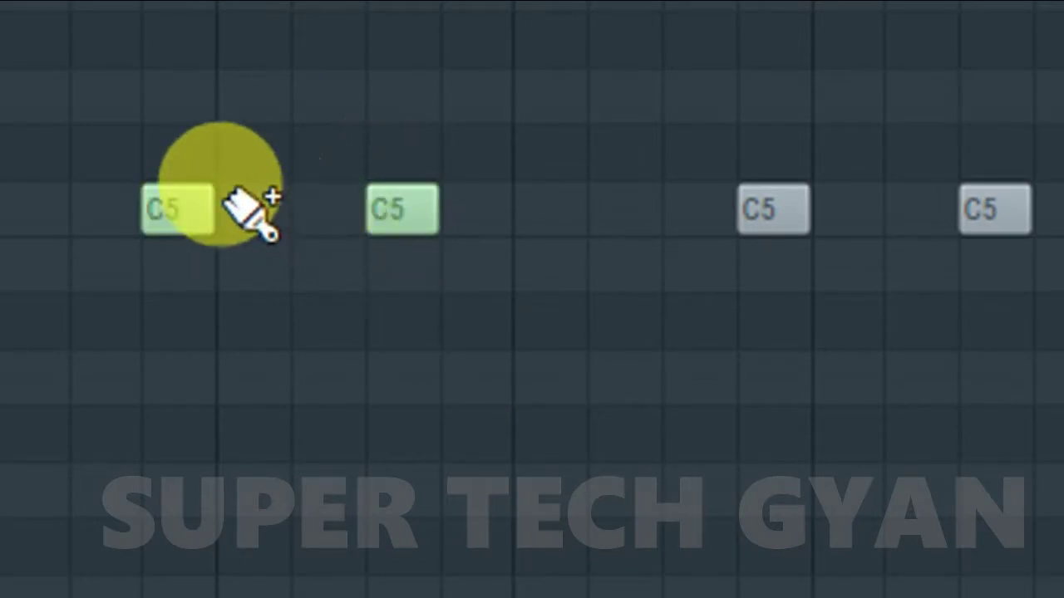
pyautogui.rightClick(398, 218)
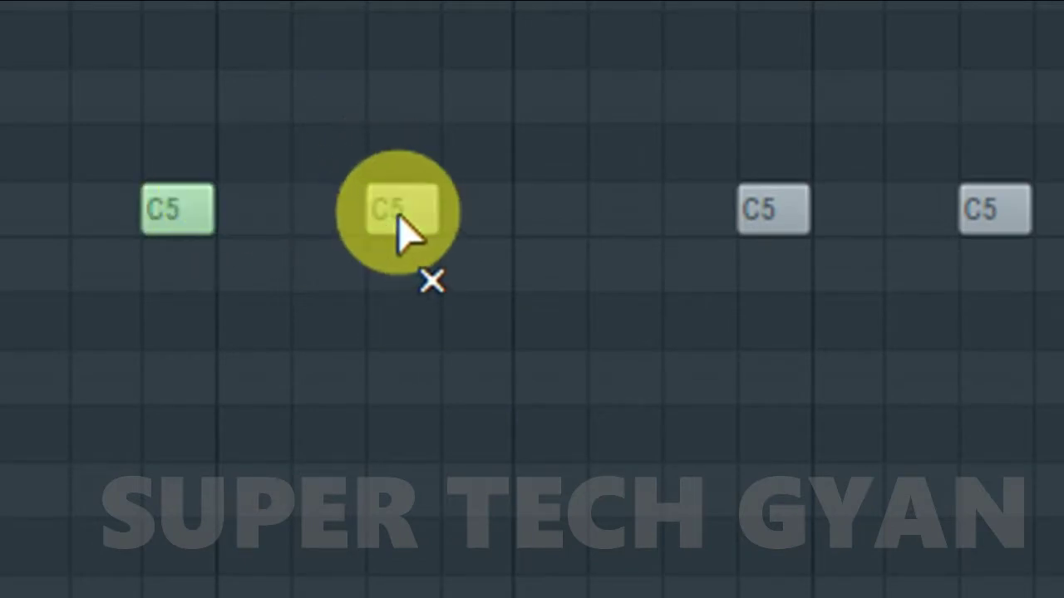
pyautogui.click(752, 237)
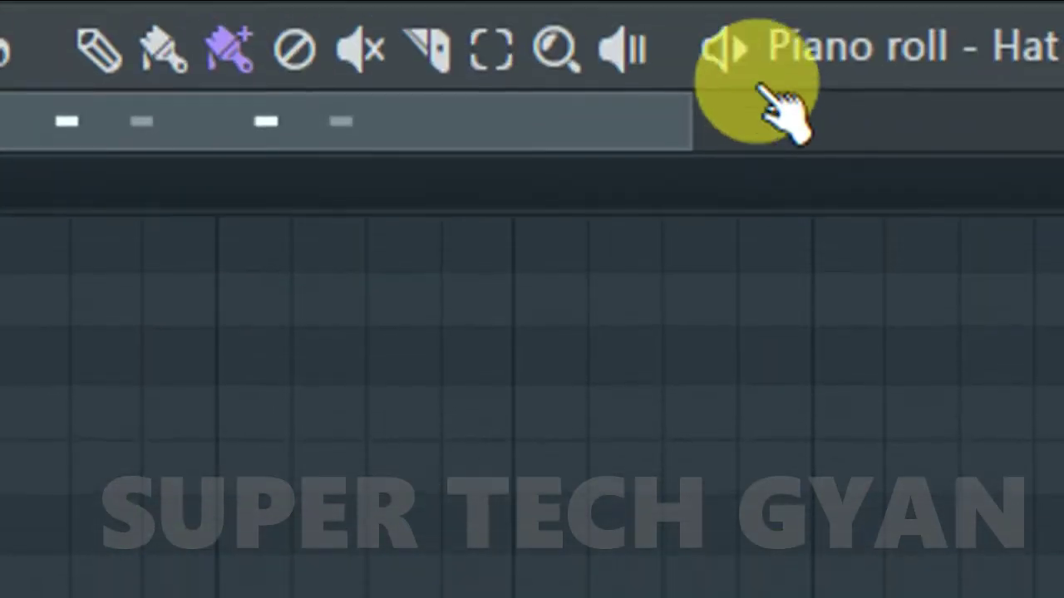
pyautogui.click(732, 91)
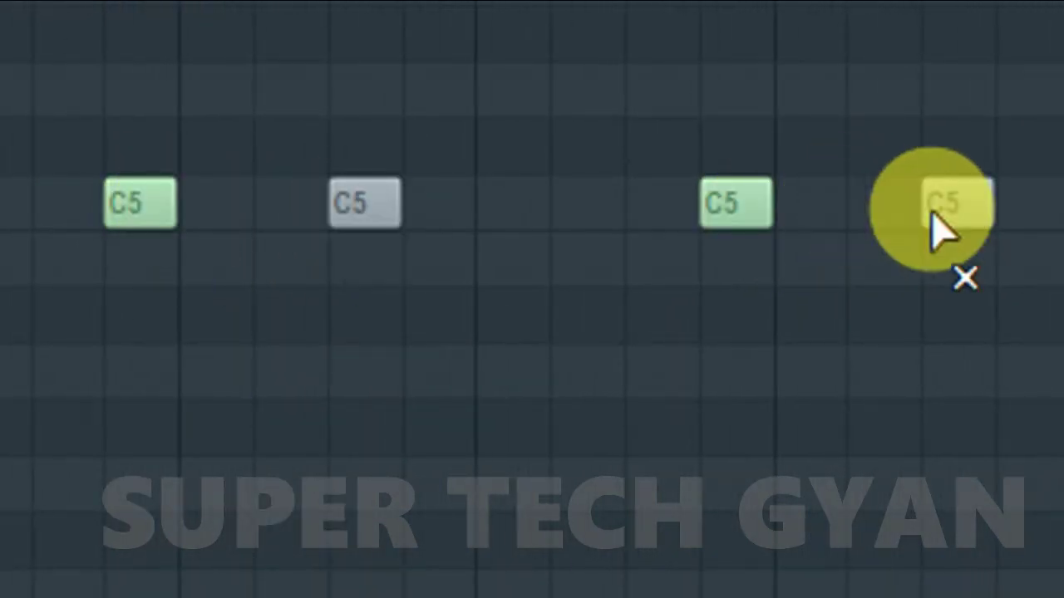
# Unmute the second and fourth C5 notes, and remove the C5 notes from the bar with the Delete tool
pyautogui.click(349, 207)
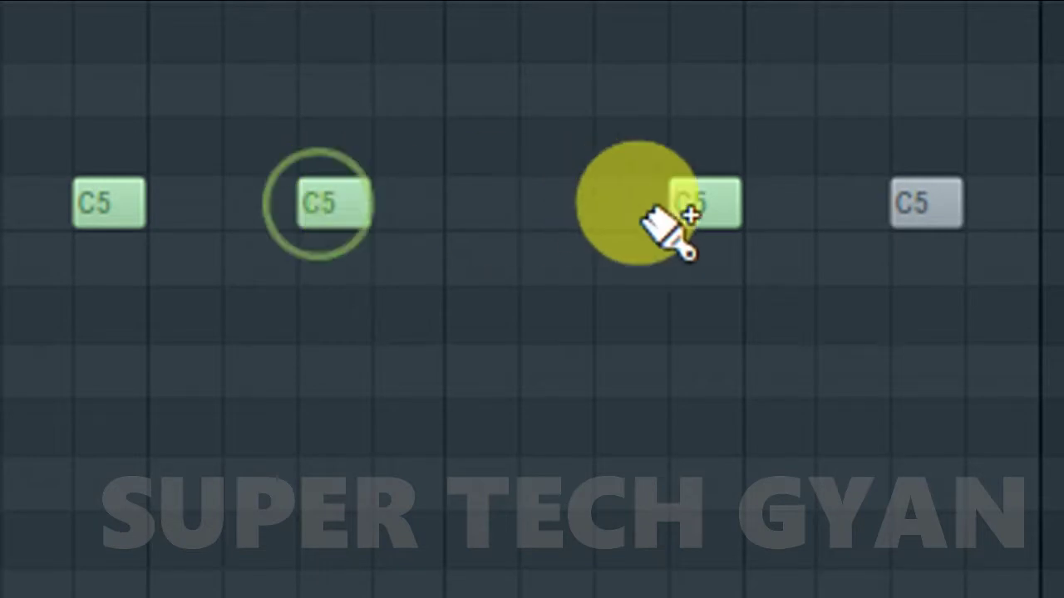
pyautogui.click(906, 208)
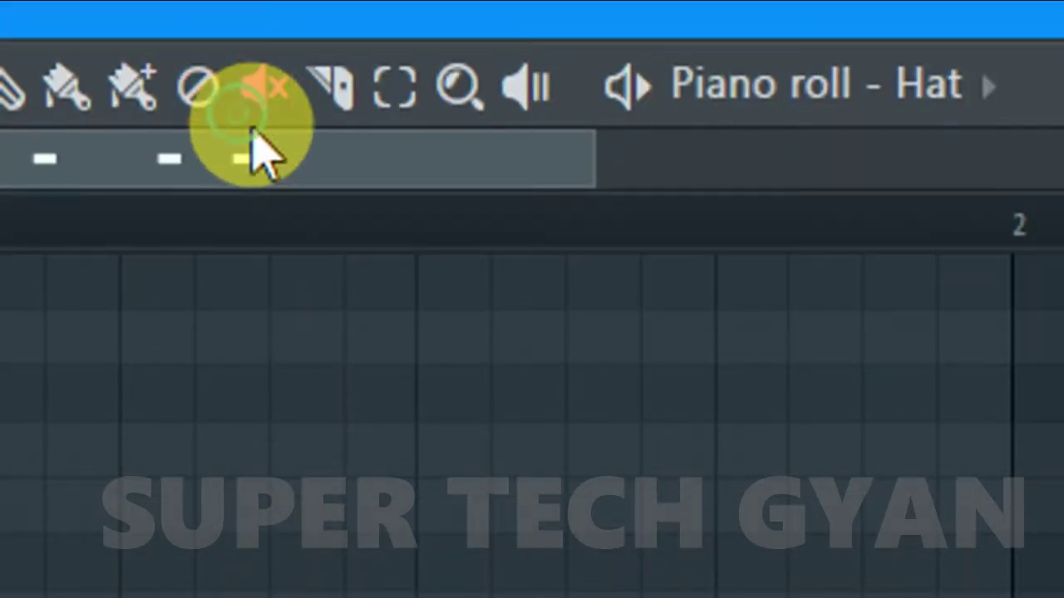
pyautogui.click(197, 85)
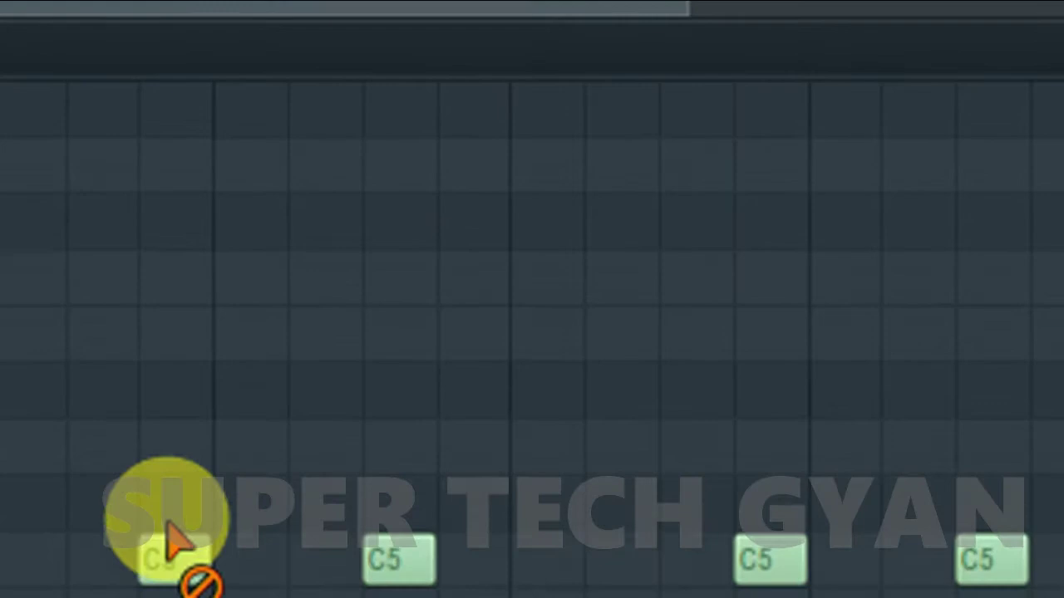
pyautogui.click(170, 558)
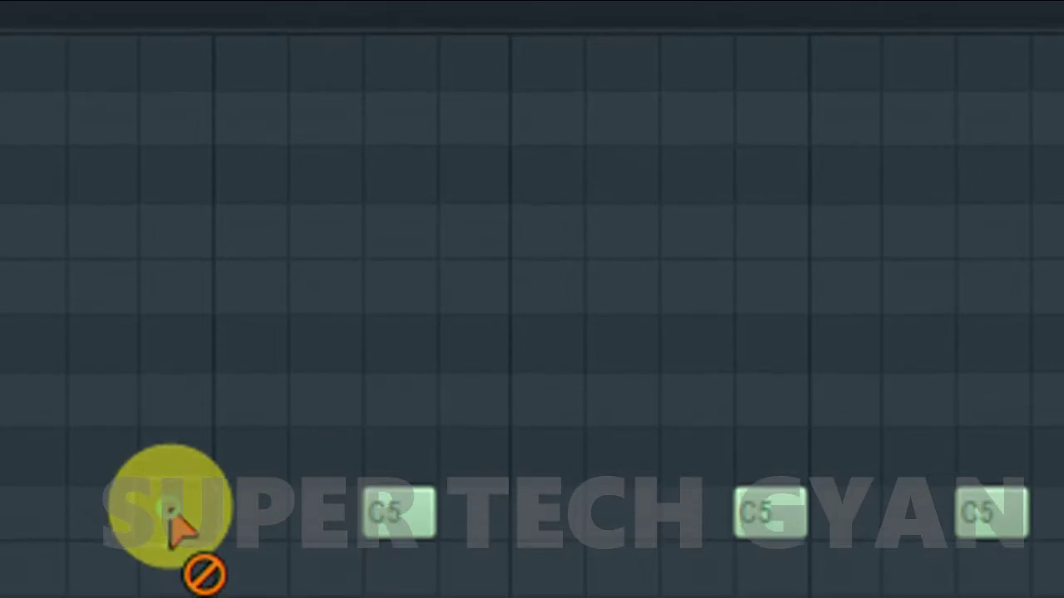
pyautogui.click(397, 558)
pyautogui.click(727, 561)
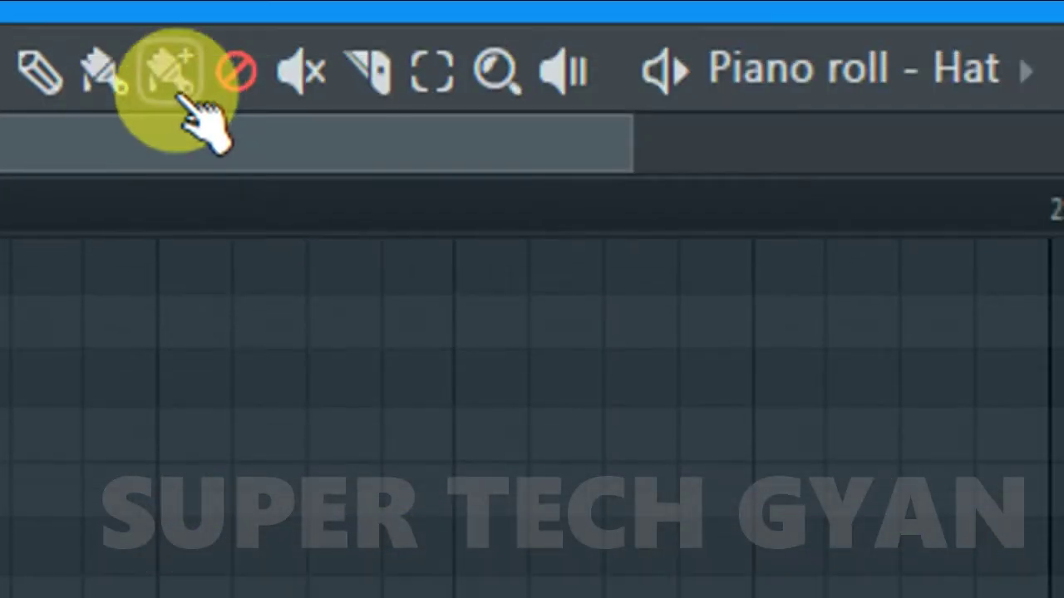
# Paint four separate C5 notes, each two grid cells long, with the Paint tool, and erase them all
pyautogui.click(117, 87)
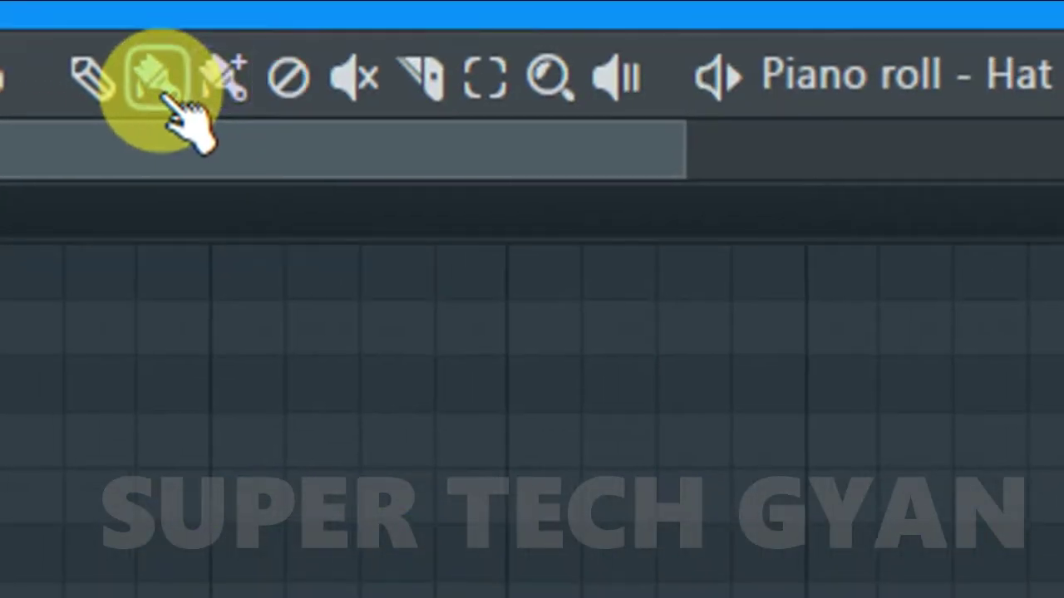
pyautogui.click(207, 223)
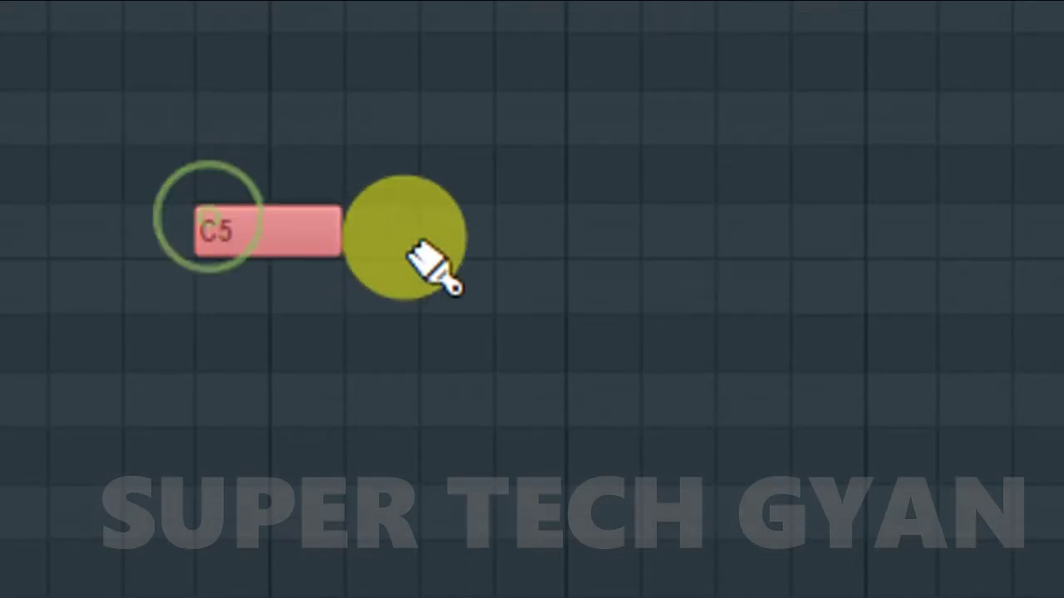
pyautogui.click(443, 245)
pyautogui.click(729, 241)
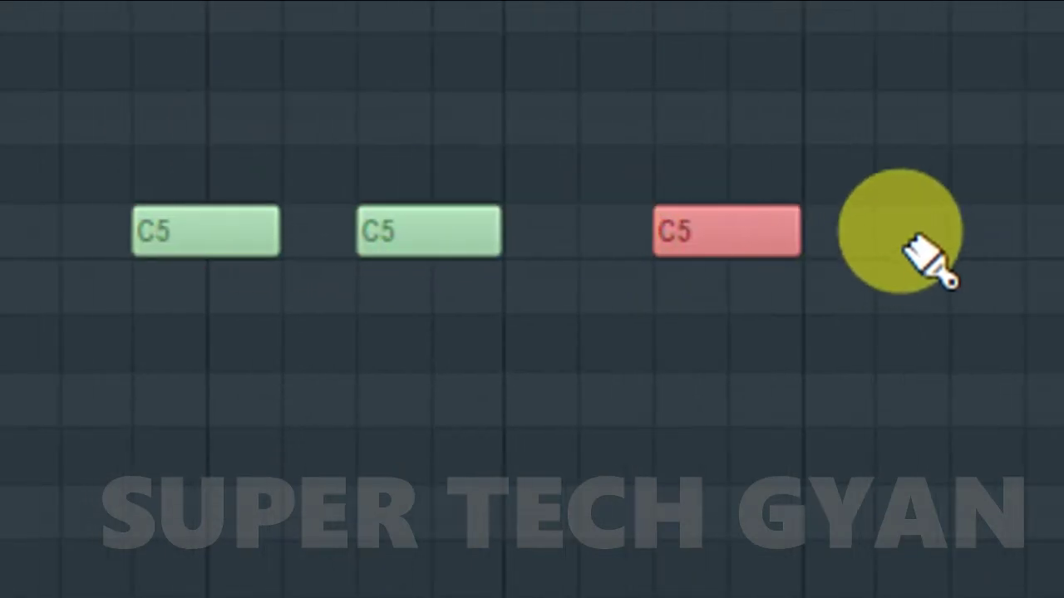
pyautogui.click(1018, 235)
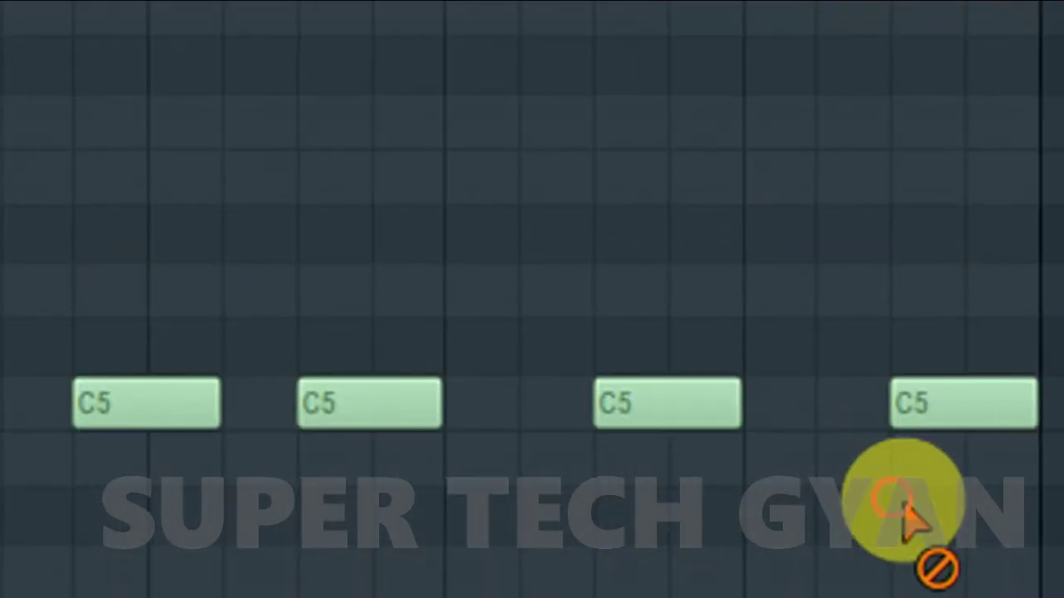
pyautogui.moveTo(914, 527)
pyautogui.mouseDown()
pyautogui.moveTo(902, 410)
pyautogui.moveTo(420, 389)
pyautogui.moveTo(217, 423)
pyautogui.moveTo(179, 407)
pyautogui.mouseUp()
# Paint four C5 notes two grid cells long, leaving one empty cell between each pair of notes
pyautogui.click(116, 404)
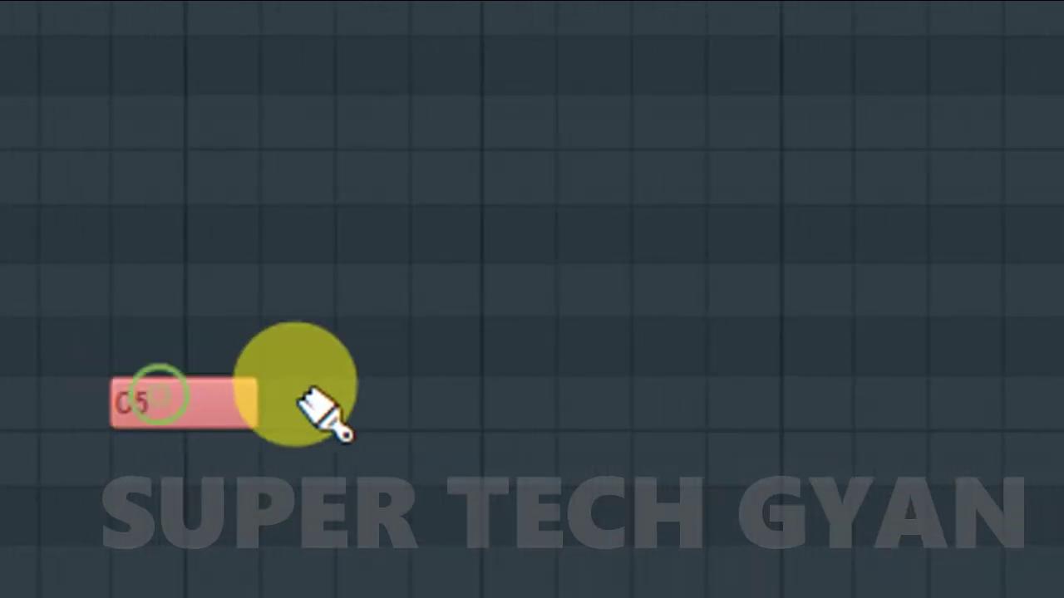
pyautogui.click(282, 404)
pyautogui.click(584, 404)
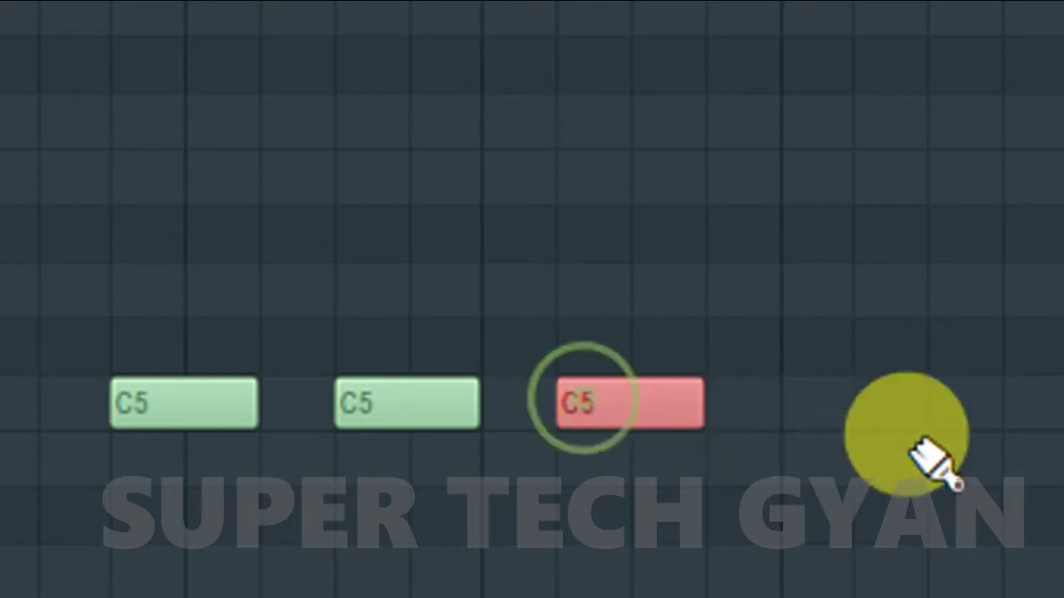
pyautogui.click(824, 406)
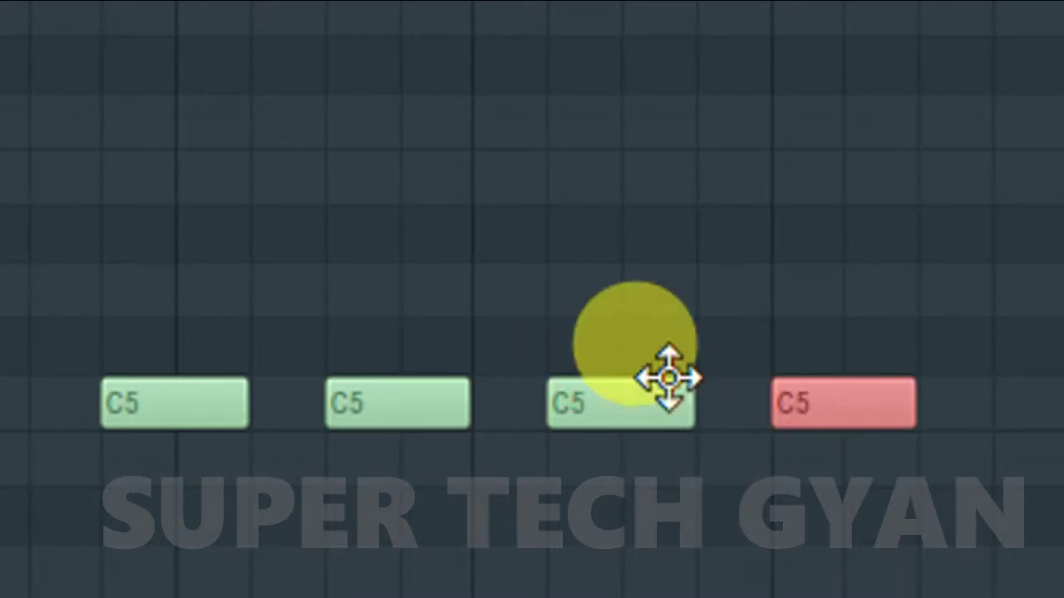
# Mute all four C5 notes with the Mute tool
pyautogui.click(332, 100)
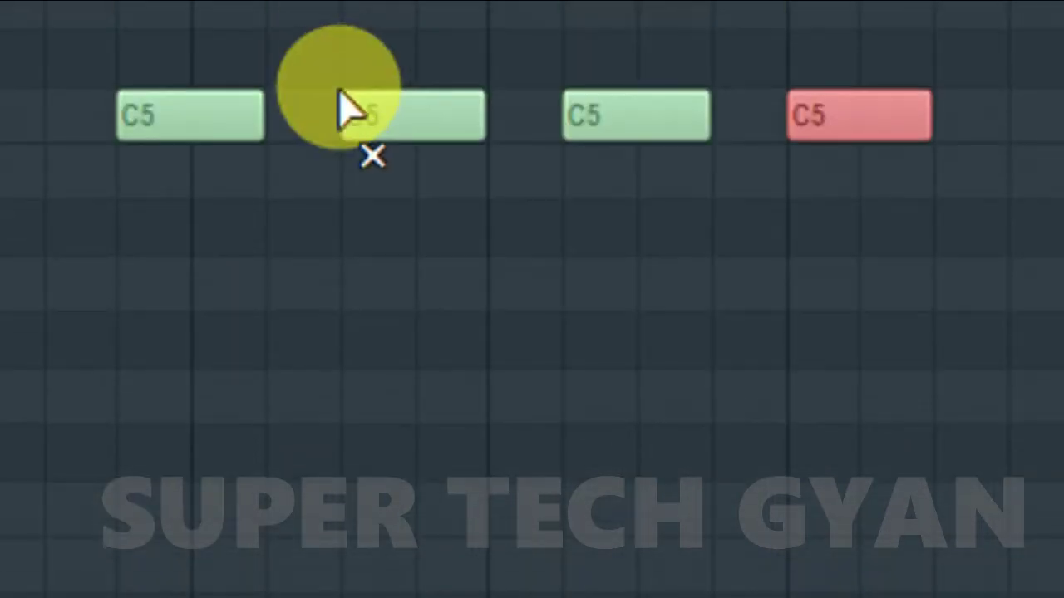
pyautogui.click(234, 116)
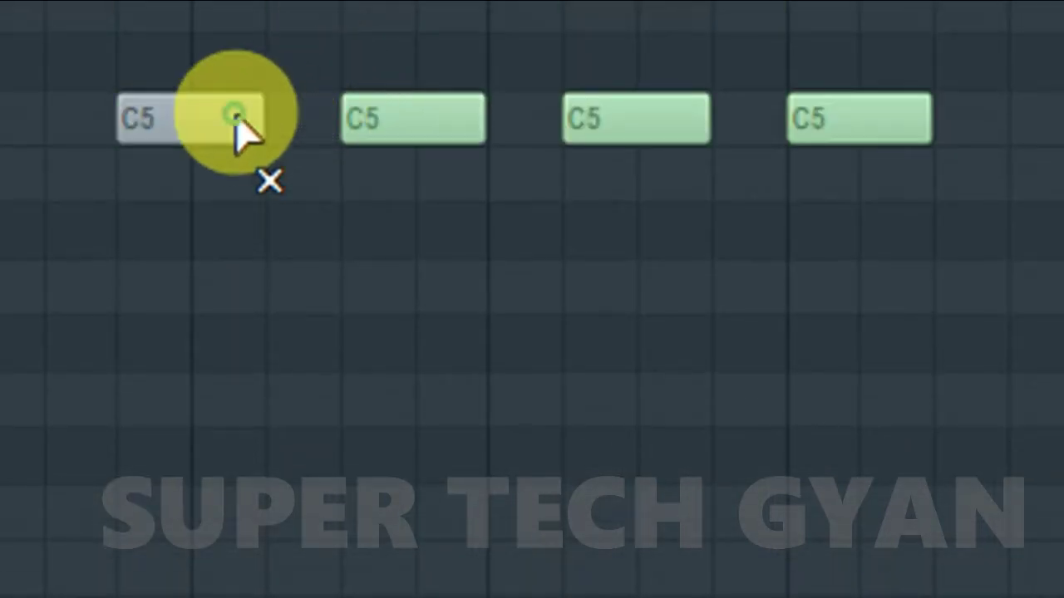
pyautogui.click(426, 116)
pyautogui.click(615, 125)
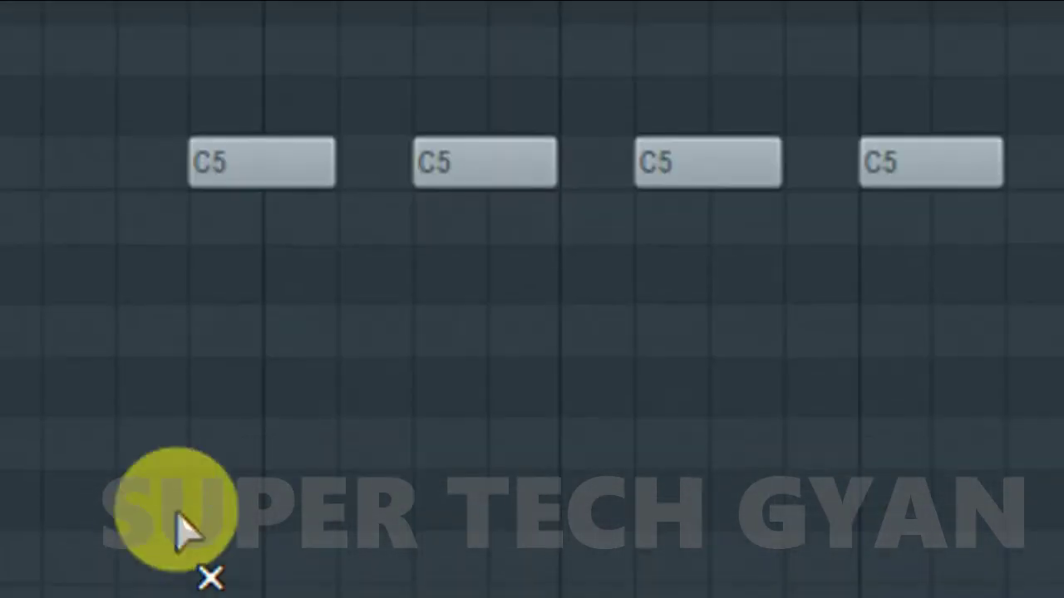
# Unmute all four C5 notes again, going from the first to the fourth
pyautogui.click(292, 170)
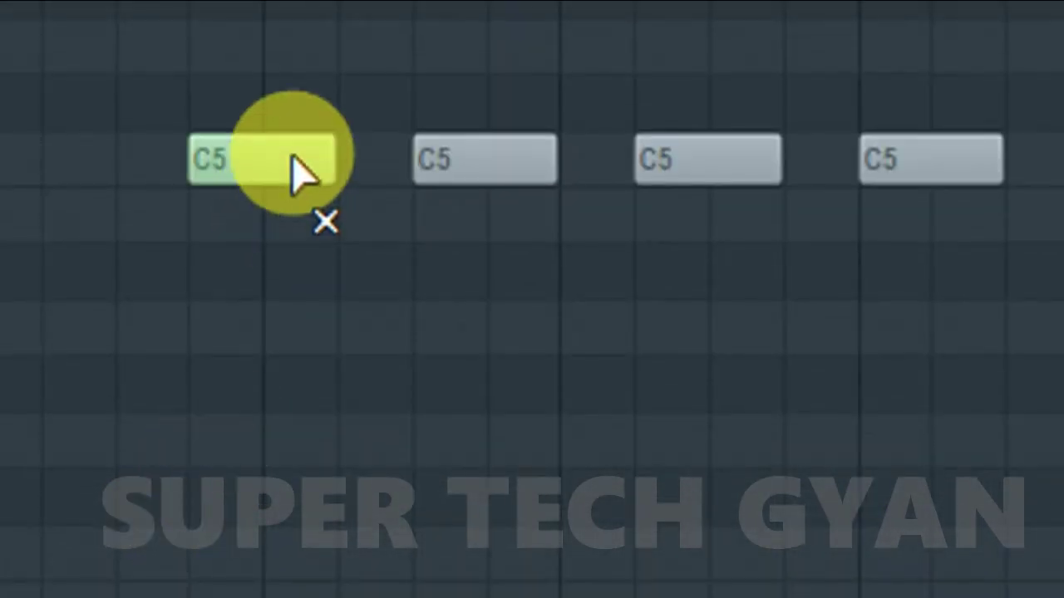
pyautogui.click(443, 184)
pyautogui.click(703, 171)
pyautogui.click(944, 186)
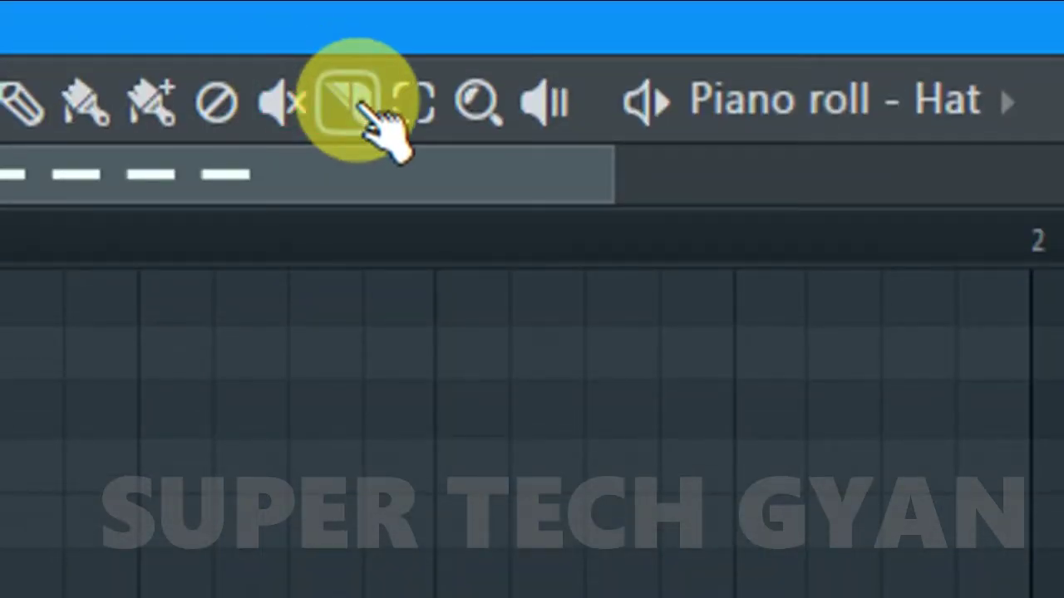
# Cut the second C5 note into two equal halves with the Slice tool
pyautogui.click(366, 112)
pyautogui.moveTo(363, 253); pyautogui.dragTo(366, 160)
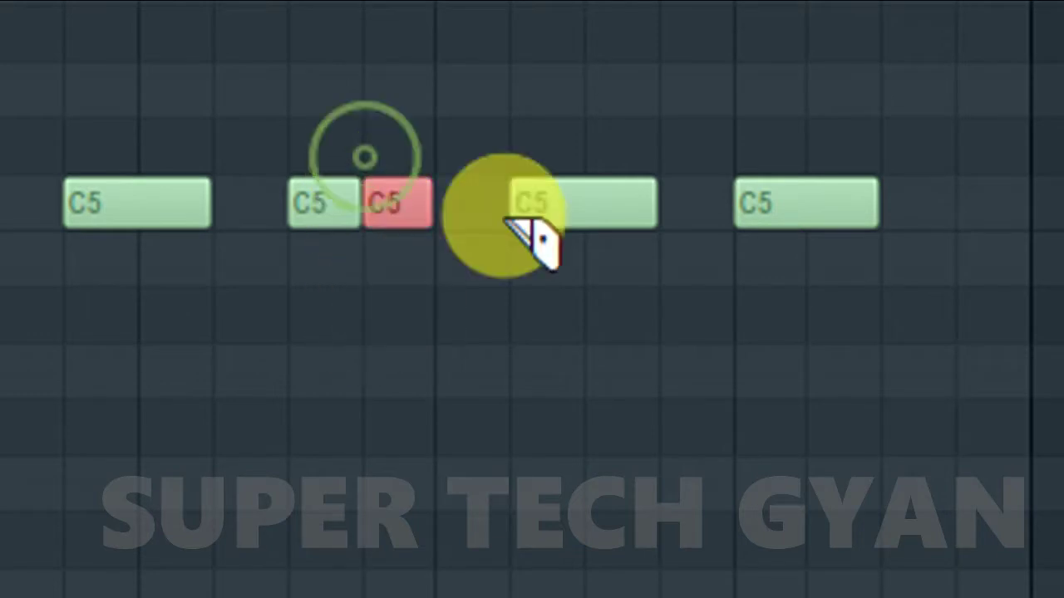
pyautogui.moveTo(505, 221)
pyautogui.mouseDown()
pyautogui.moveTo(562, 134)
pyautogui.moveTo(570, 138)
pyautogui.mouseUp()
pyautogui.moveTo(783, 178)
pyautogui.mouseDown()
pyautogui.moveTo(570, 131)
pyautogui.moveTo(535, 42)
pyautogui.moveTo(522, 112)
pyautogui.mouseUp()
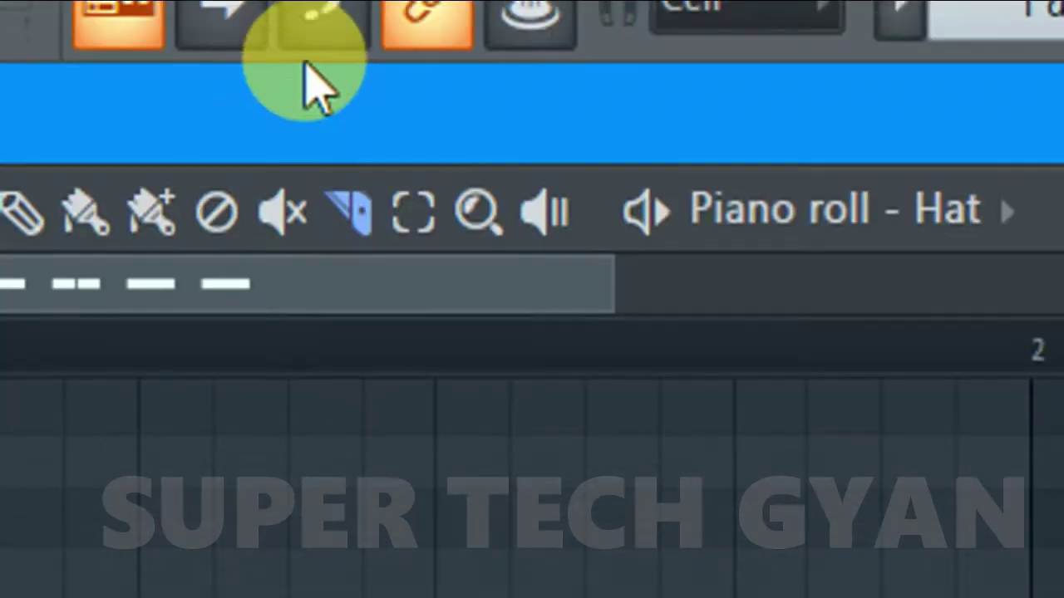
# Enclose all the C5 notes in a selection with the Select tool, and activate the Zoom tool
pyautogui.click(413, 259)
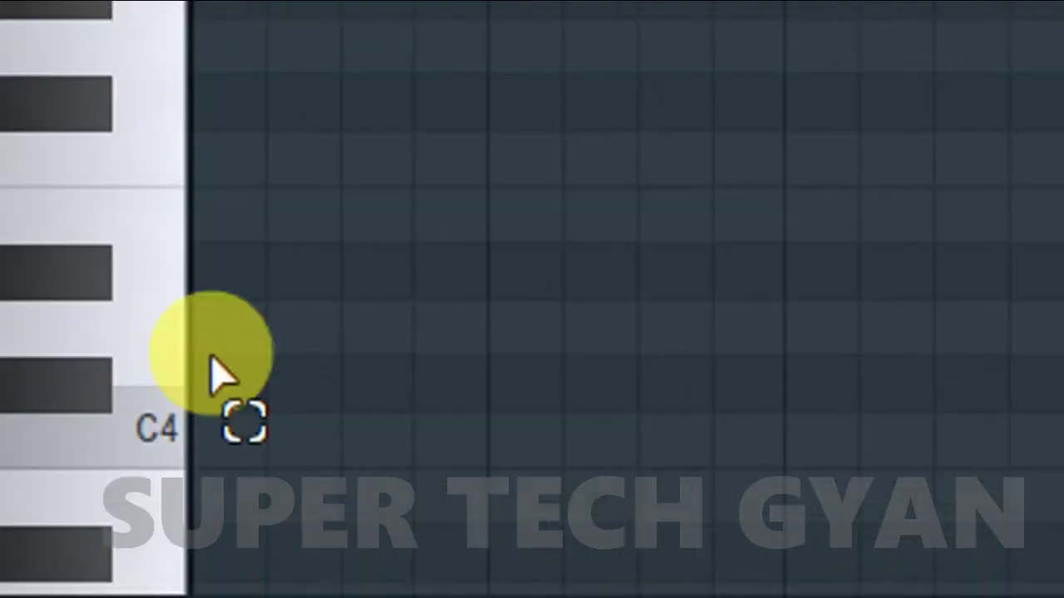
pyautogui.moveTo(351, 273); pyautogui.dragTo(910, 499)
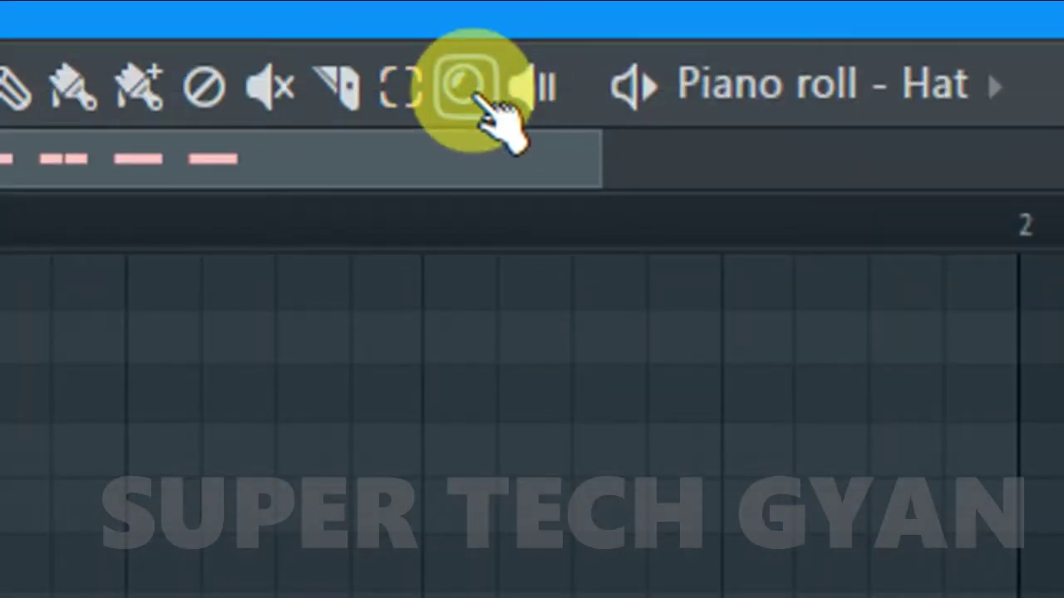
pyautogui.click(482, 98)
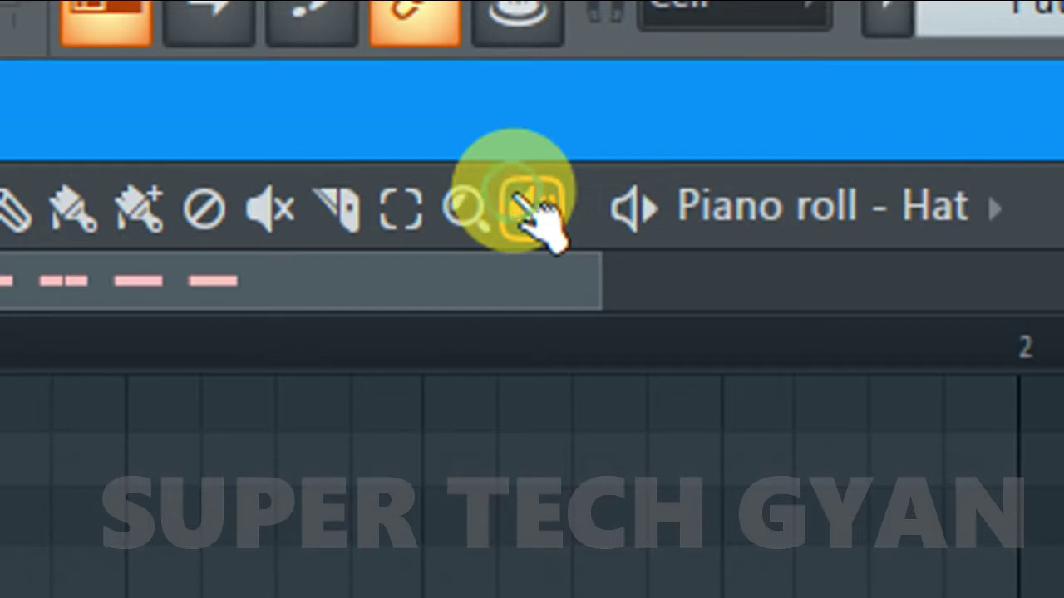
# Audition the C5 notes at several positions along the row with the Playback tool, and play the Hat pattern
pyautogui.click(532, 208)
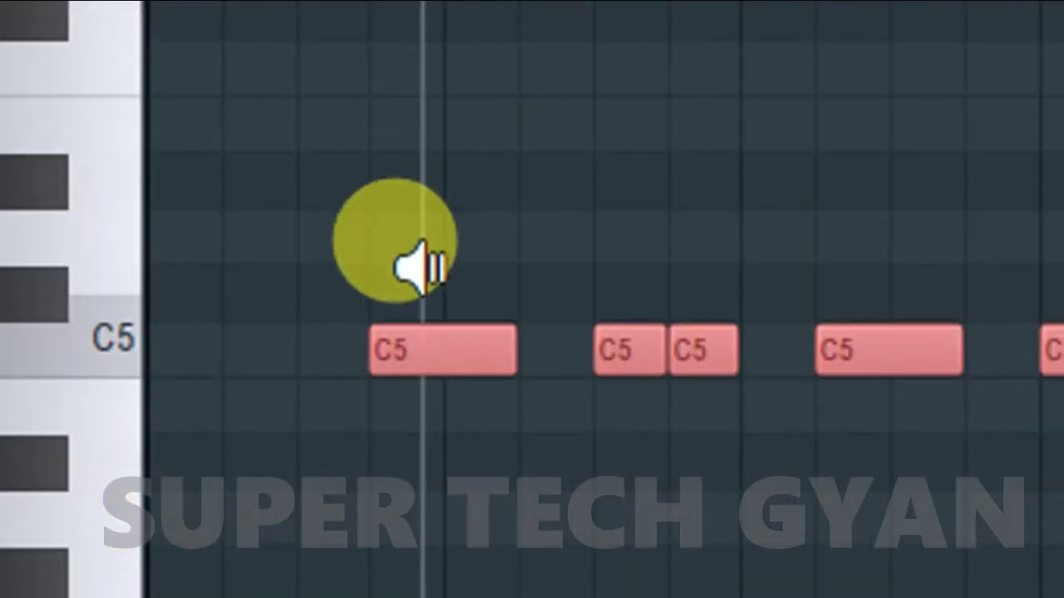
pyautogui.moveTo(421, 261); pyautogui.dragTo(376, 291)
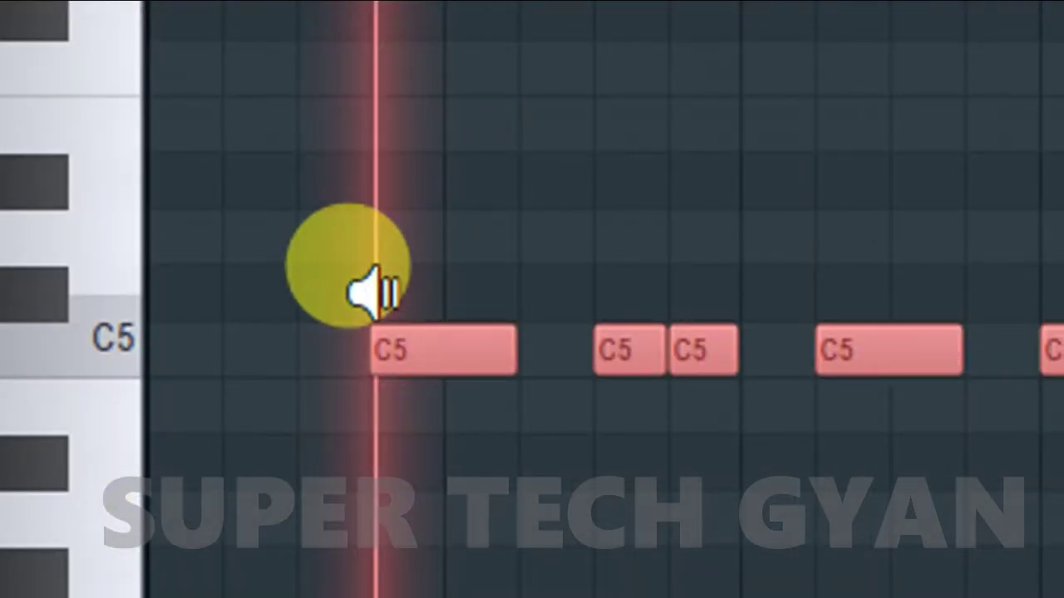
pyautogui.click(375, 291)
pyautogui.click(375, 290)
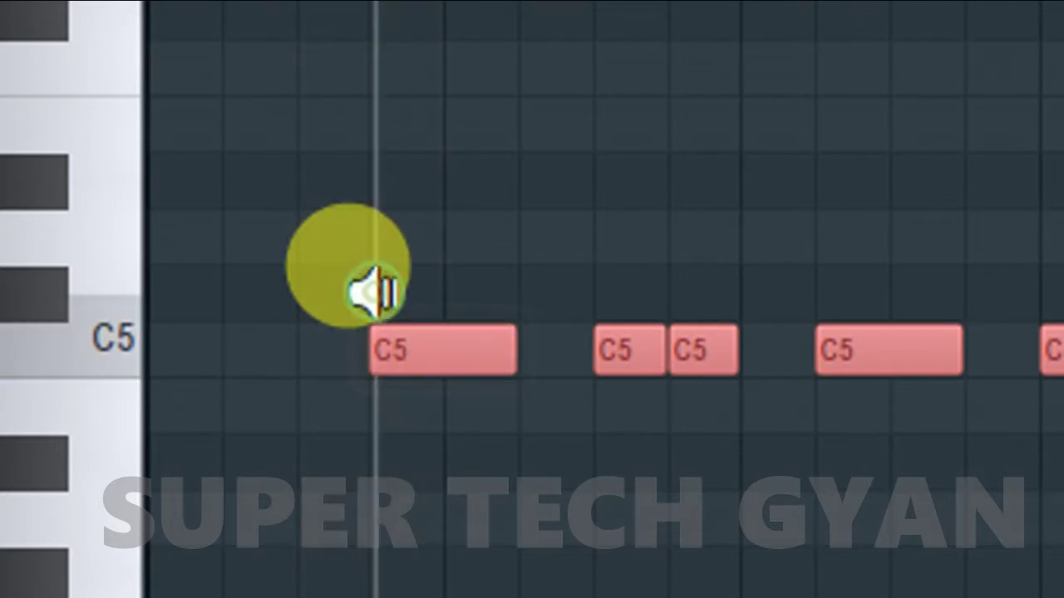
pyautogui.click(441, 276)
pyautogui.click(631, 223)
pyautogui.click(846, 212)
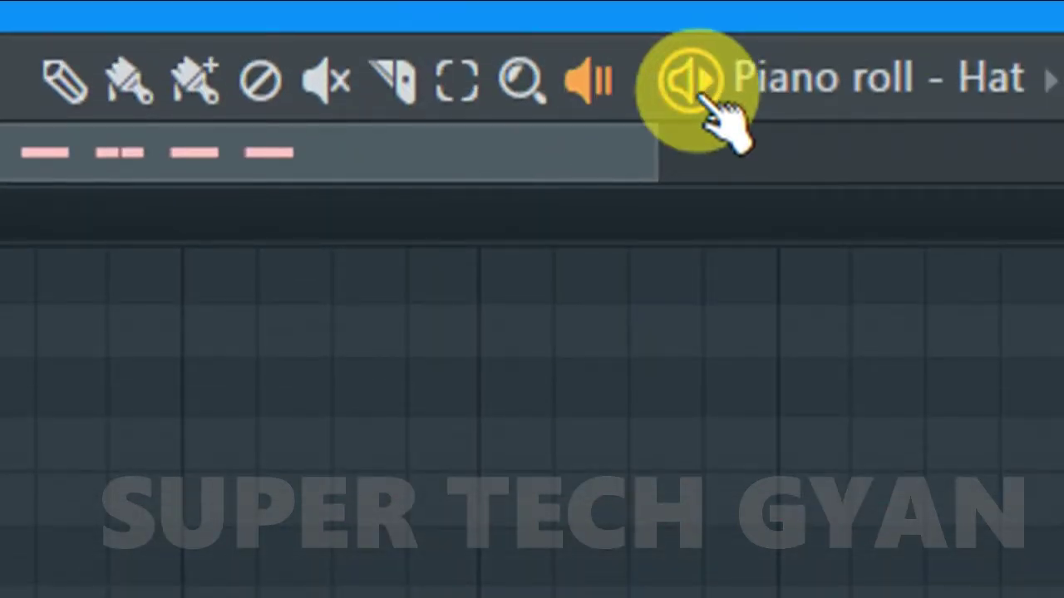
pyautogui.press('space')
pyautogui.click(593, 83)
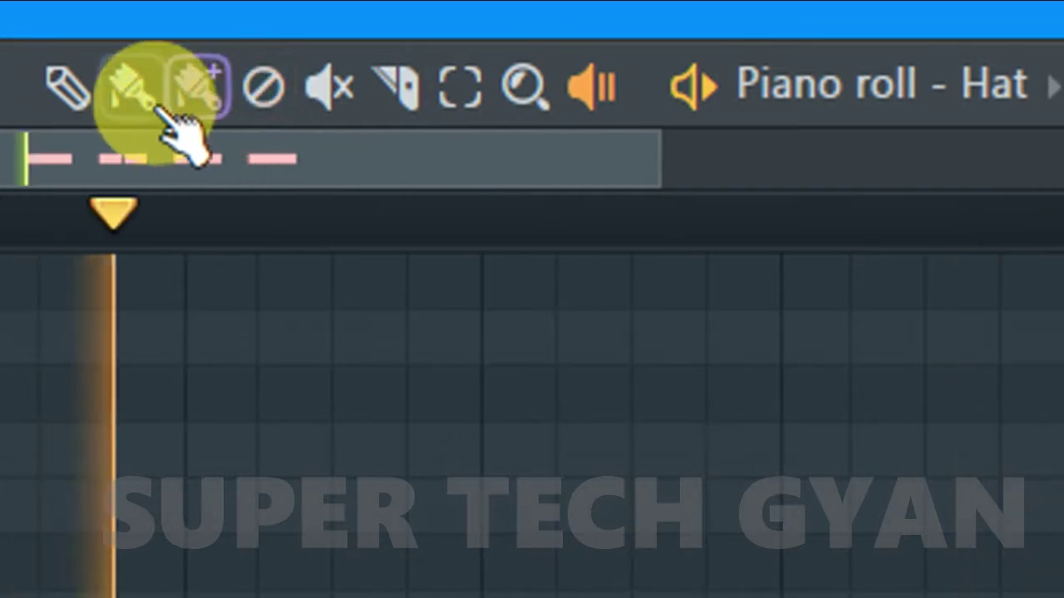
# Paint four C5 notes with the Paint tool in the Snare channel's piano roll, and play the pattern
pyautogui.click(135, 90)
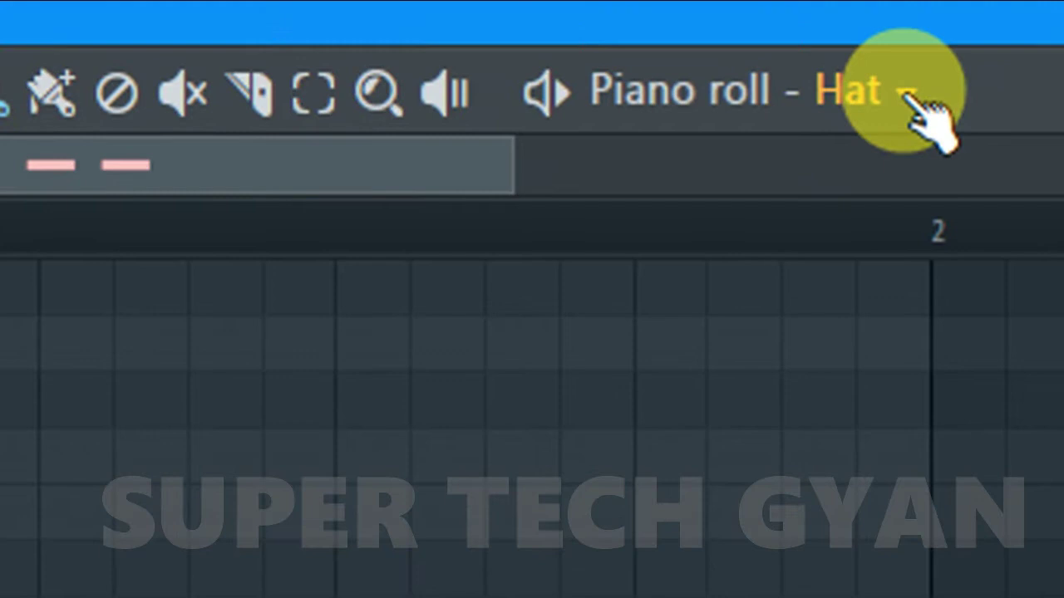
pyautogui.click(910, 98)
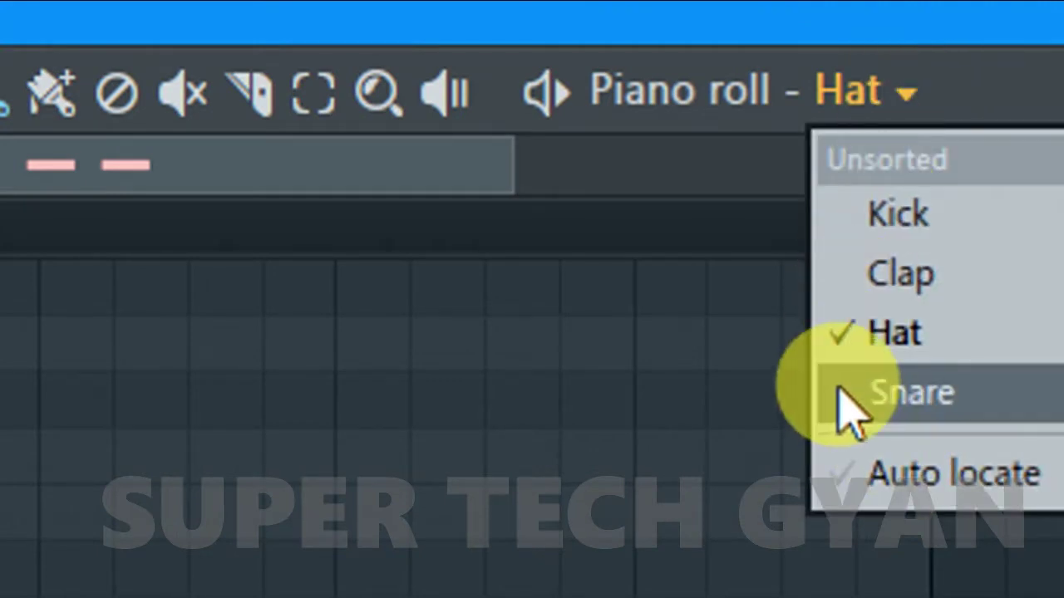
pyautogui.click(904, 403)
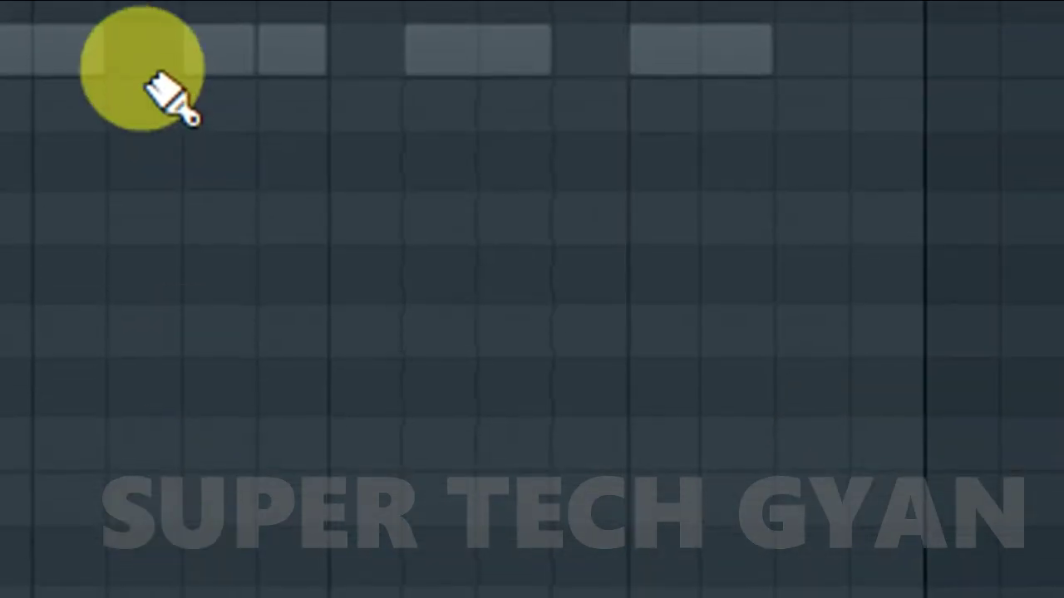
pyautogui.click(157, 95)
pyautogui.click(346, 98)
pyautogui.click(565, 98)
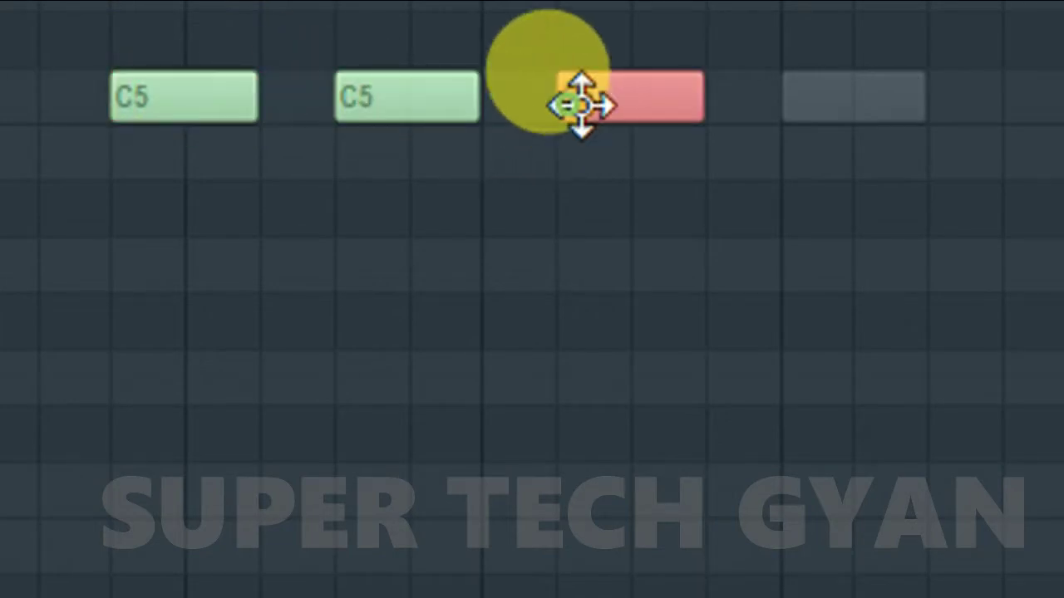
pyautogui.click(800, 95)
pyautogui.press('space')
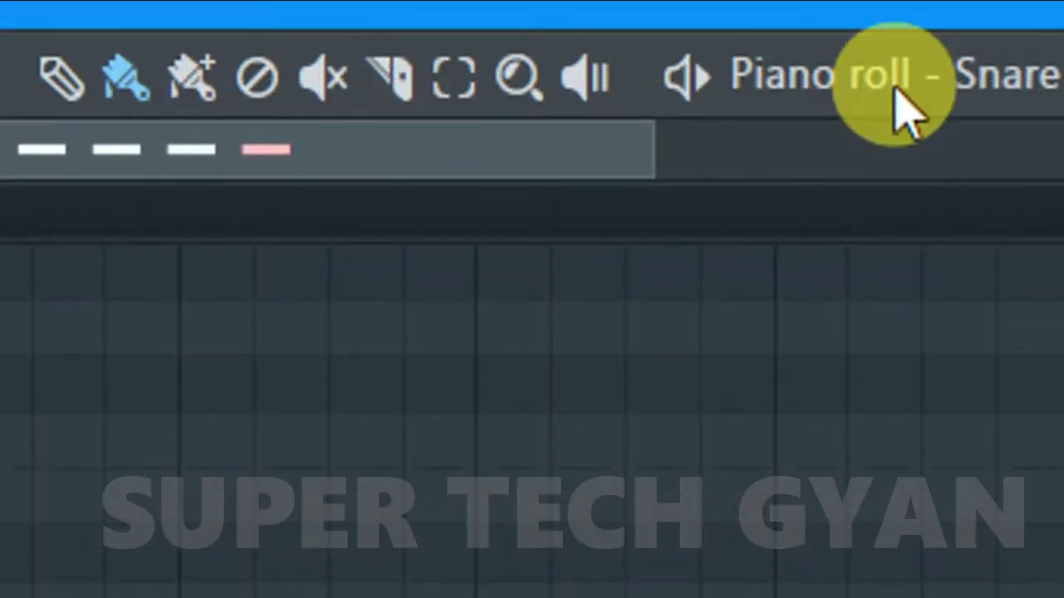
# Delete all four C5 notes from the Snare channel's piano roll
pyautogui.click(930, 96)
pyautogui.click(964, 399)
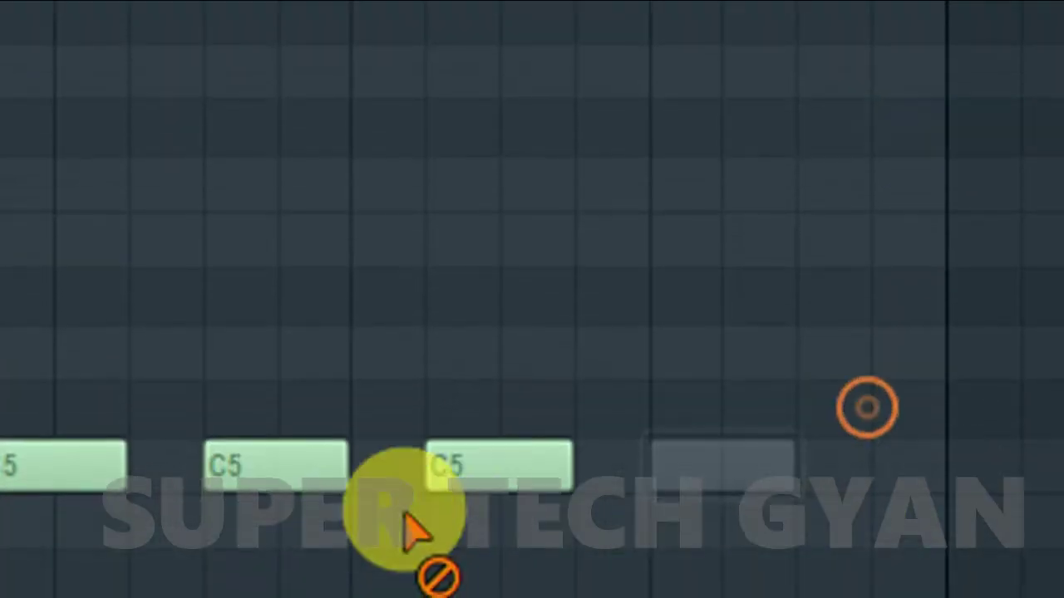
pyautogui.click(333, 465)
pyautogui.click(498, 469)
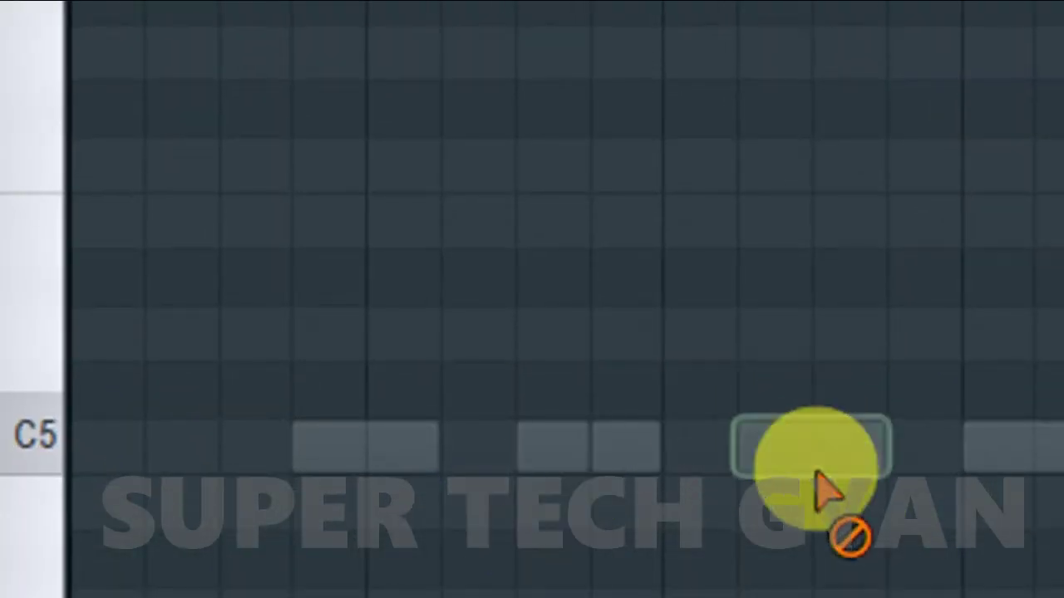
# Switch the piano roll to the Clap channel
pyautogui.click(914, 96)
pyautogui.click(925, 273)
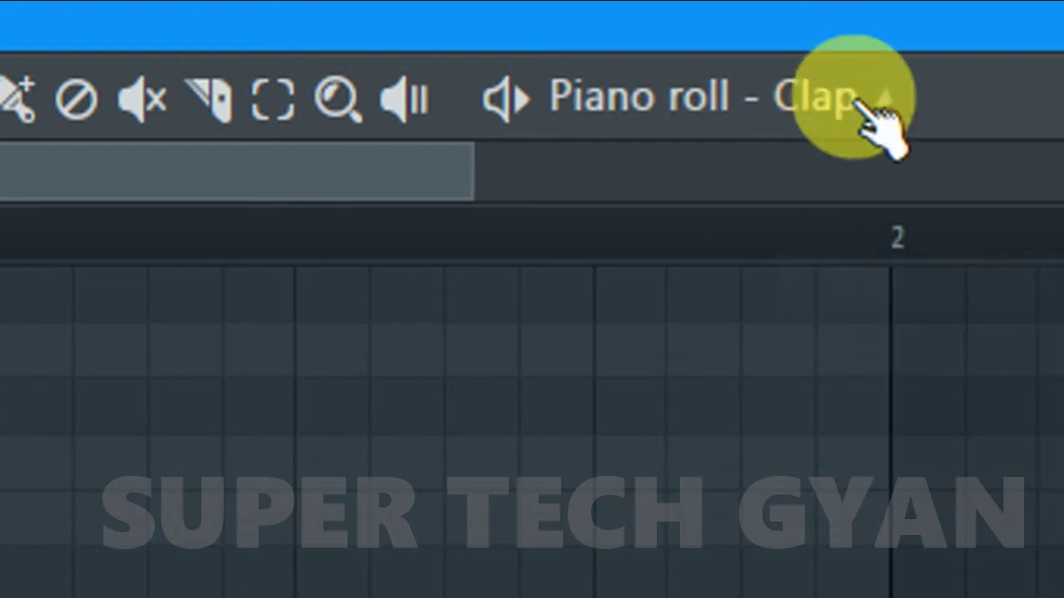
# Switch the piano roll to the Hat channel and delete all its existing C5 notes
pyautogui.click(919, 100)
pyautogui.click(860, 354)
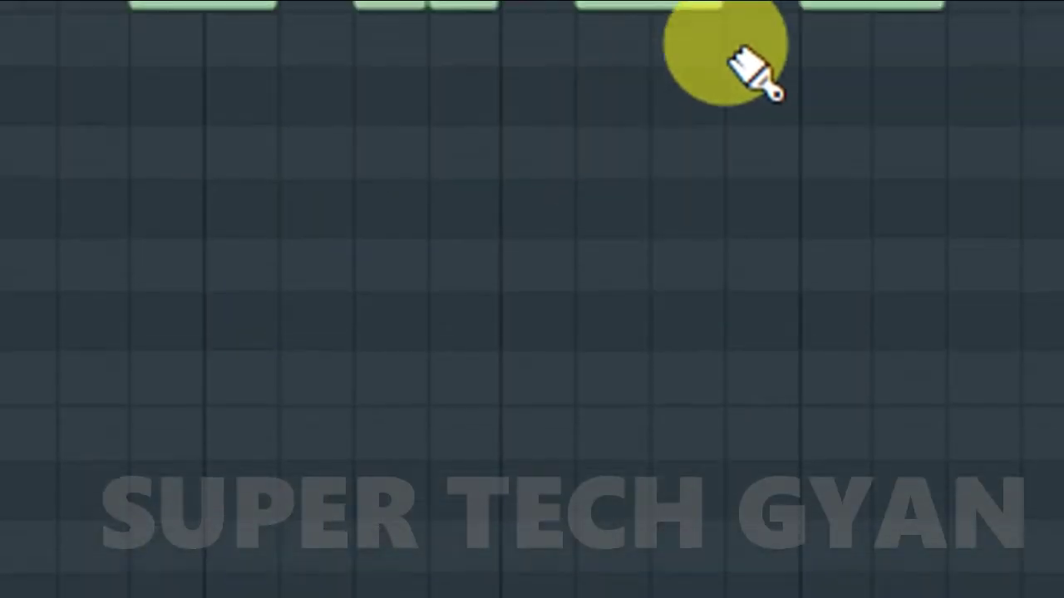
pyautogui.rightClick(648, 7)
pyautogui.rightClick(424, 7)
pyautogui.rightClick(204, 7)
pyautogui.rightClick(868, 6)
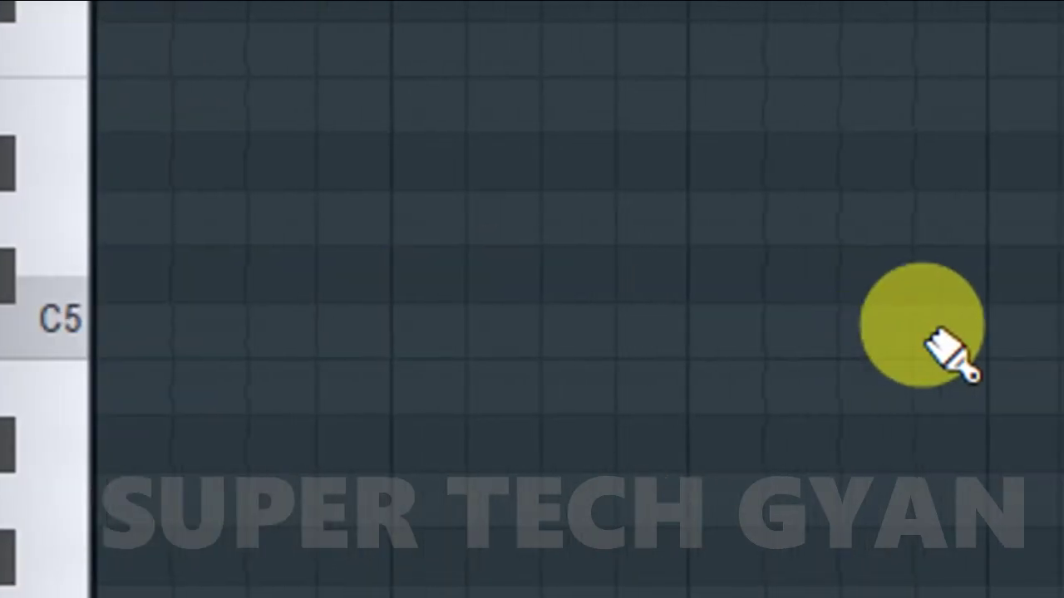
pyautogui.click(66, 317)
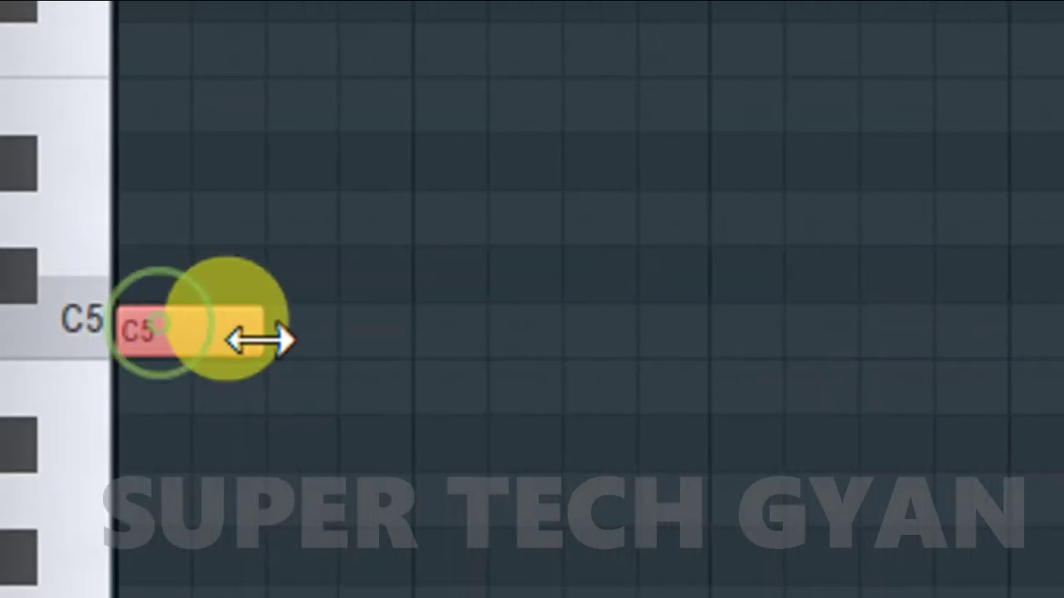
pyautogui.moveTo(324, 358)
pyautogui.mouseDown()
pyautogui.moveTo(485, 361)
pyautogui.moveTo(450, 336)
pyautogui.moveTo(578, 361)
pyautogui.moveTo(904, 379)
pyautogui.moveTo(959, 370)
pyautogui.moveTo(914, 352)
pyautogui.mouseUp()
pyautogui.rightClick(838, 363)
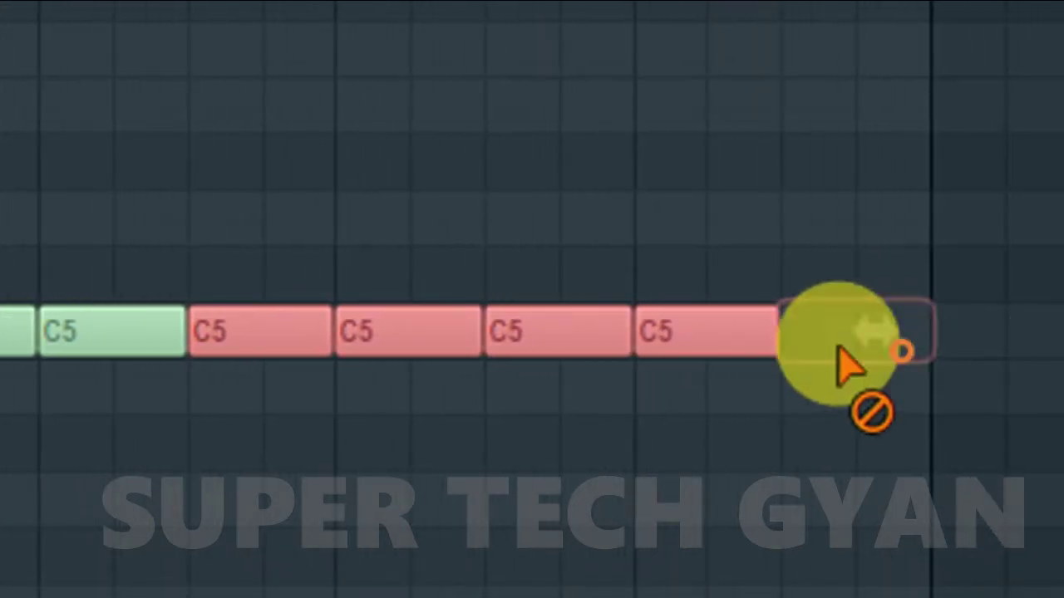
pyautogui.rightClick(116, 357)
# Paint a single C5 note filling the first bar, select it, and open the chopper for it clear of the note
pyautogui.moveTo(116, 332)
pyautogui.mouseDown()
pyautogui.moveTo(154, 316)
pyautogui.moveTo(320, 347)
pyautogui.moveTo(945, 349)
pyautogui.moveTo(909, 349)
pyautogui.mouseUp()
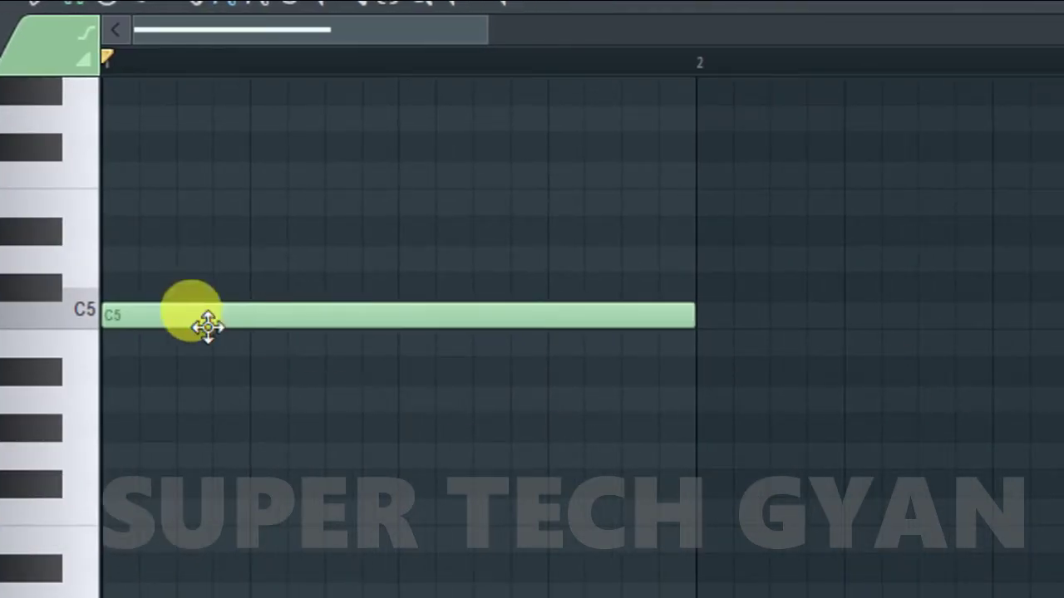
pyautogui.keyDown('ctrl'); pyautogui.click(262, 330); pyautogui.keyUp('ctrl')
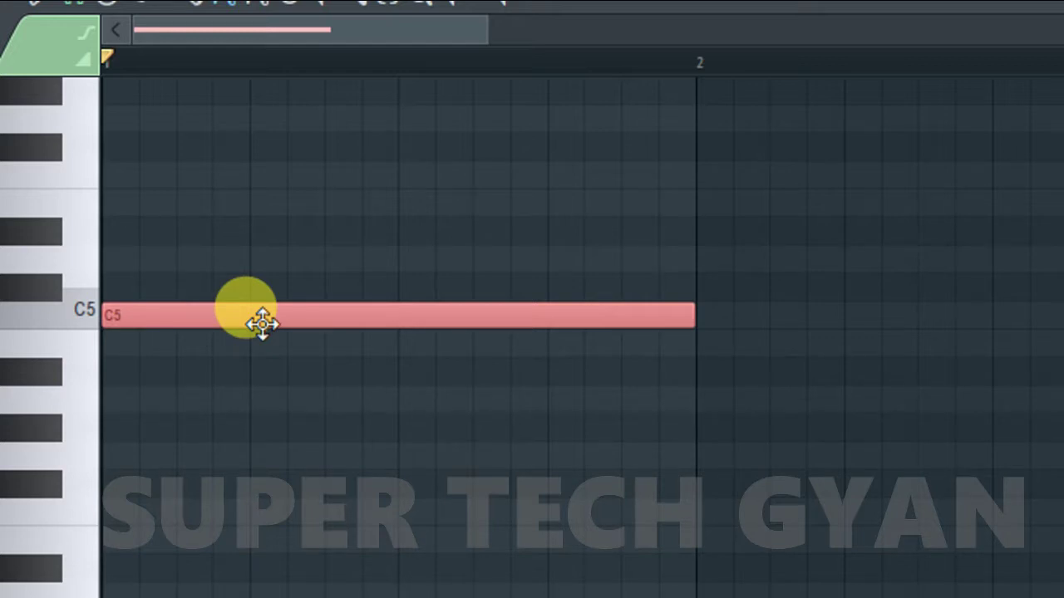
pyautogui.hotkey('alt', 'u')
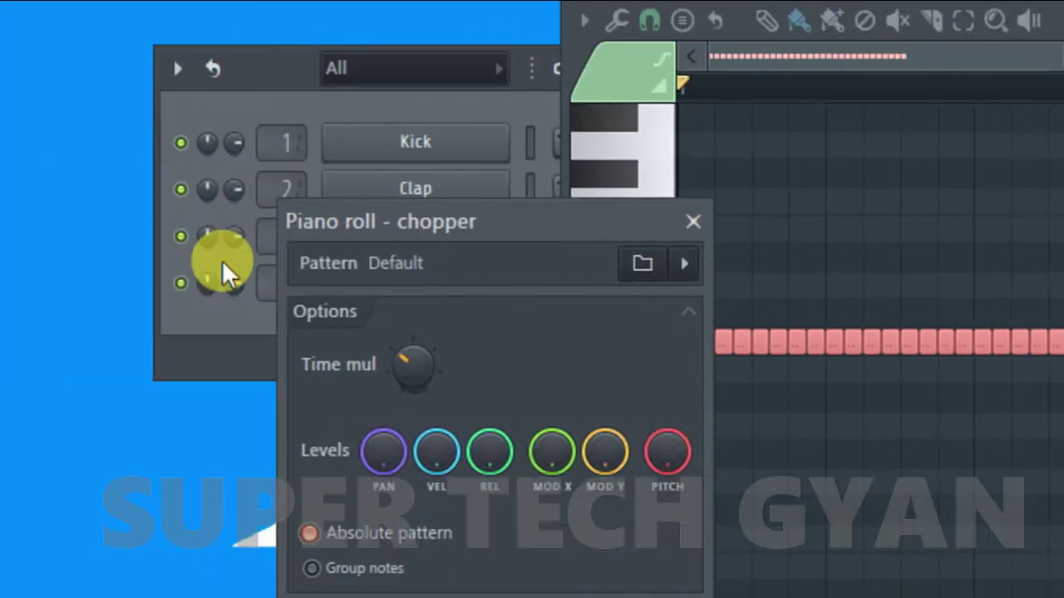
pyautogui.moveTo(521, 221); pyautogui.dragTo(1063, 458)
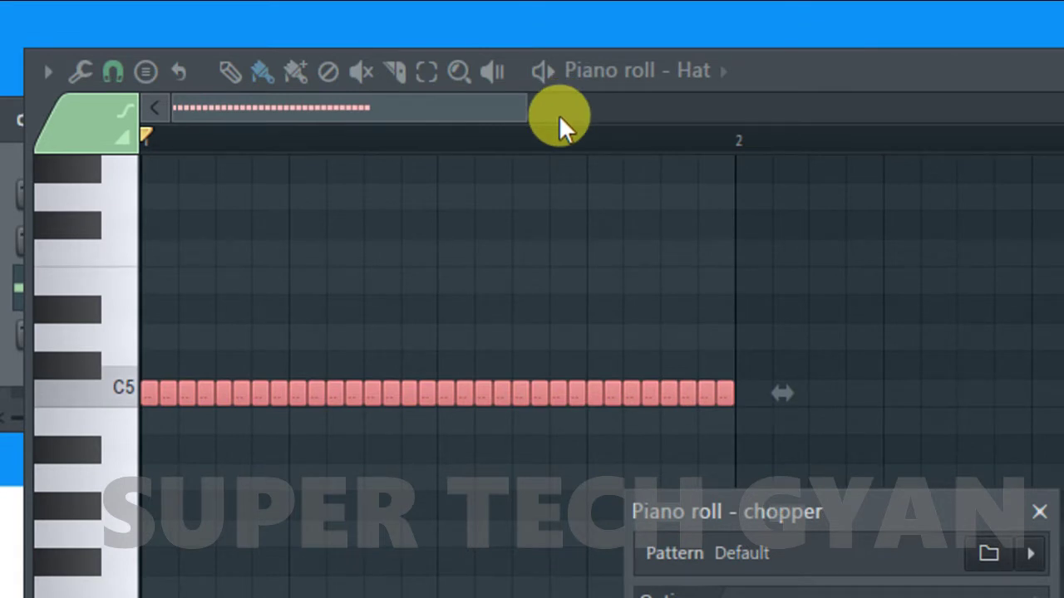
# Audition the chopped C5 note at the chopper's initial setting and with Time mul raised for 16 and 8 slices
pyautogui.press('space')
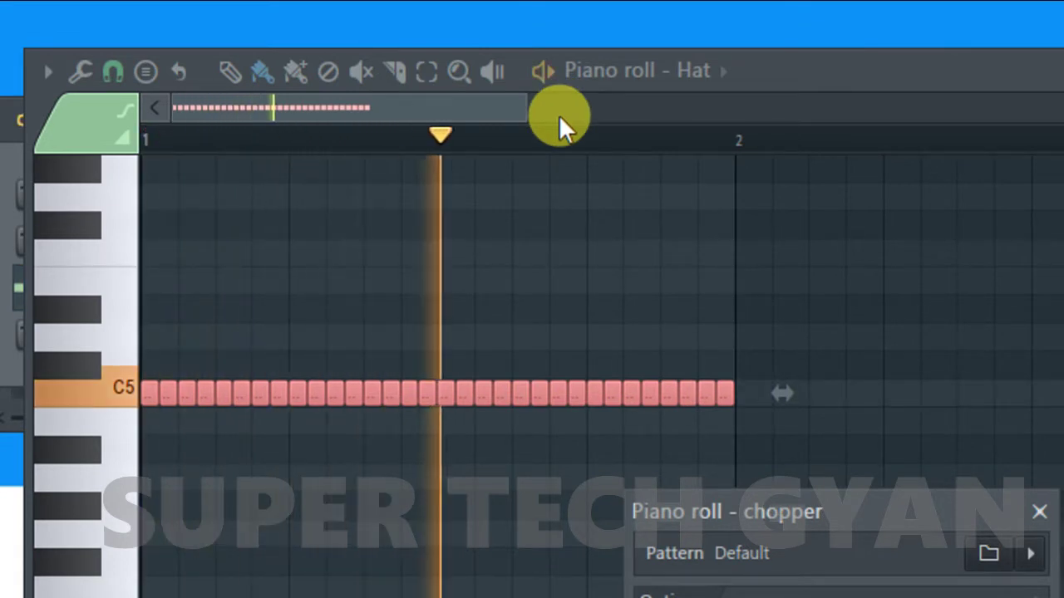
pyautogui.press('space')
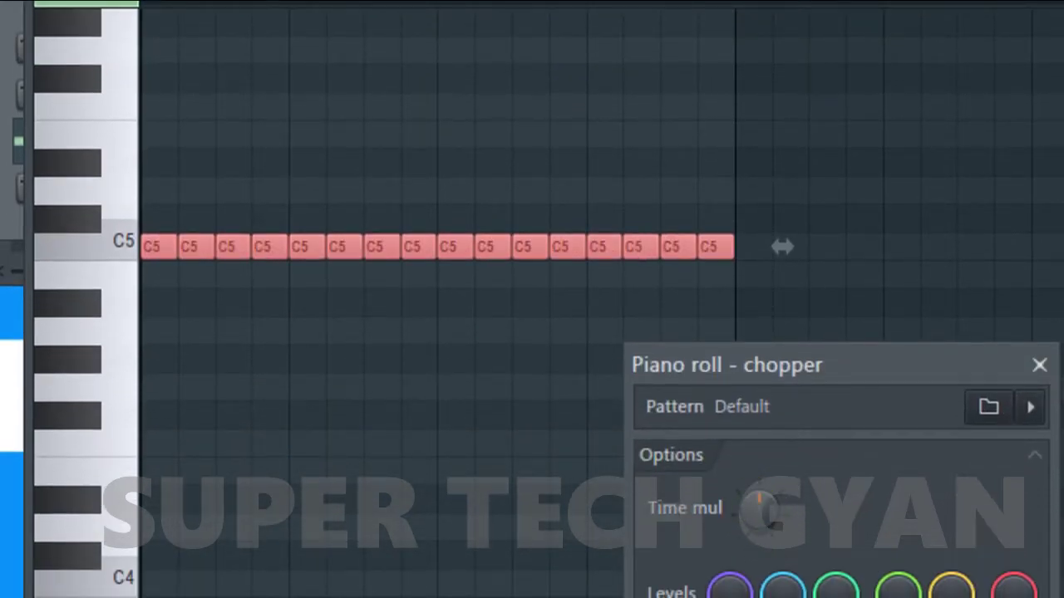
pyautogui.press('space')
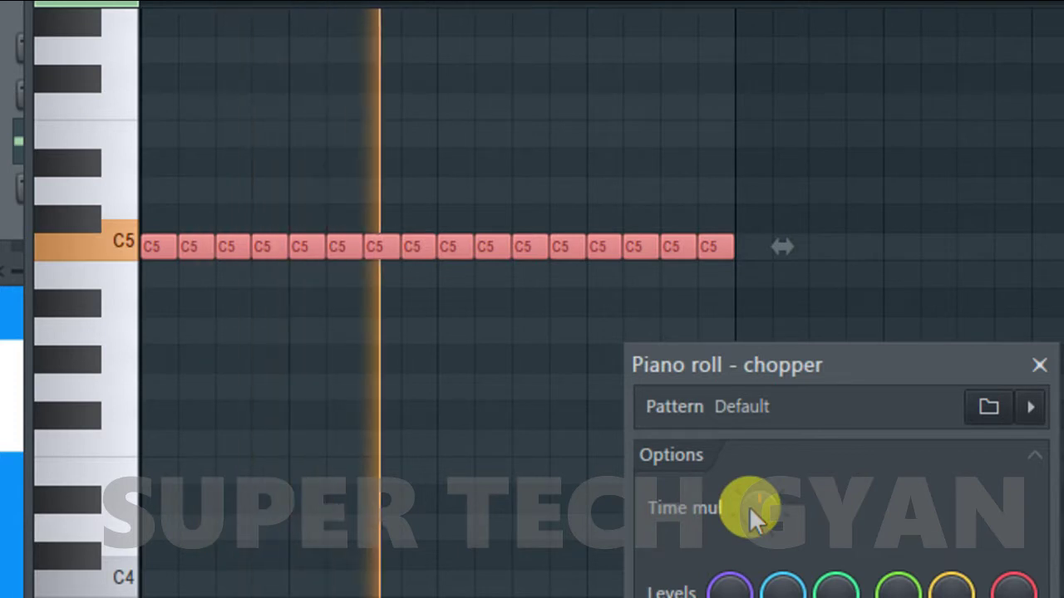
pyautogui.press('space')
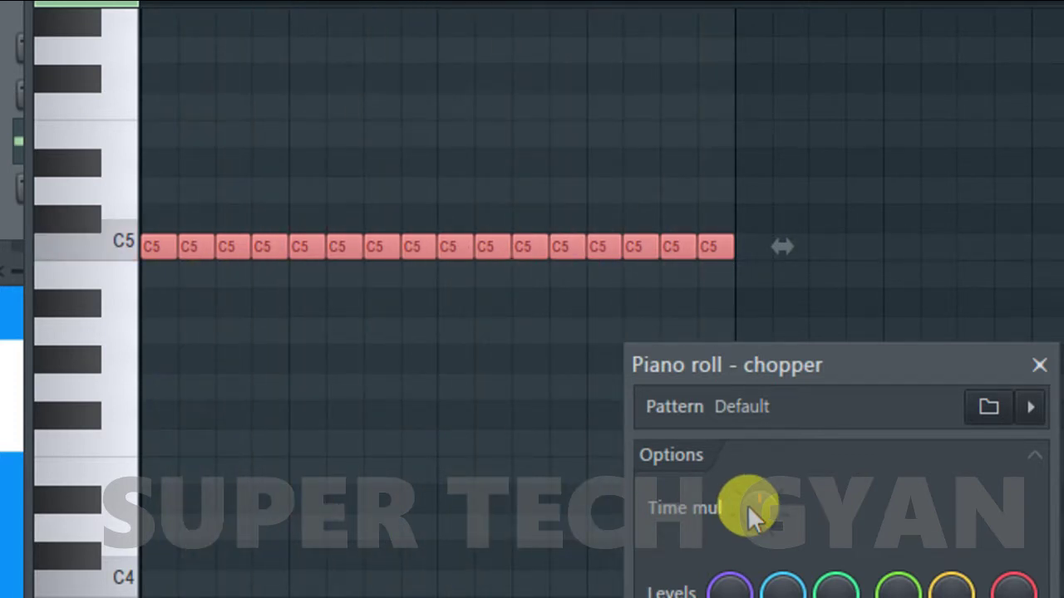
pyautogui.moveTo(750, 505); pyautogui.dragTo(750, 504)
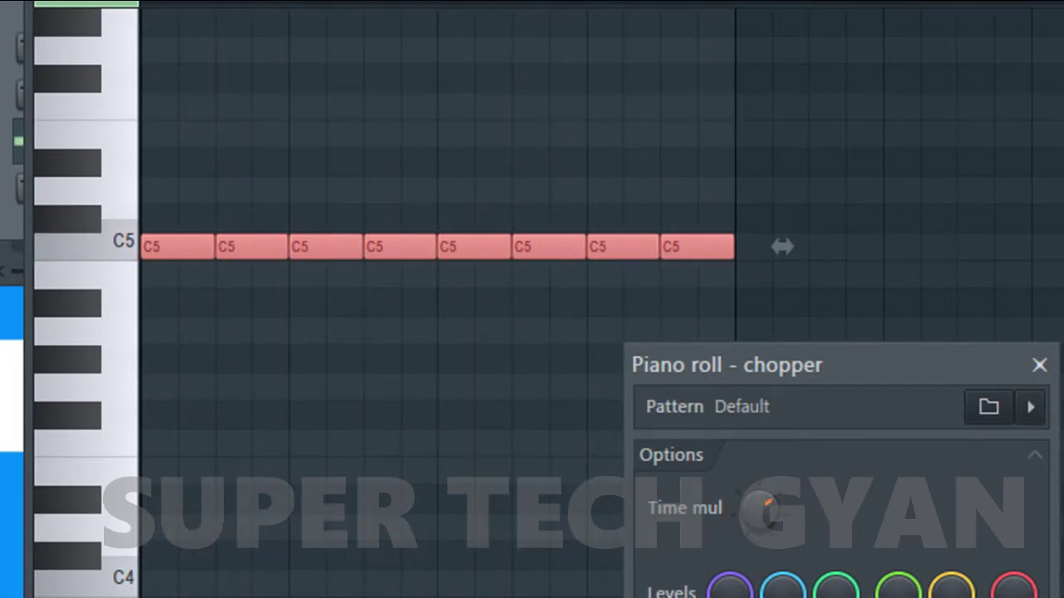
pyautogui.press('space')
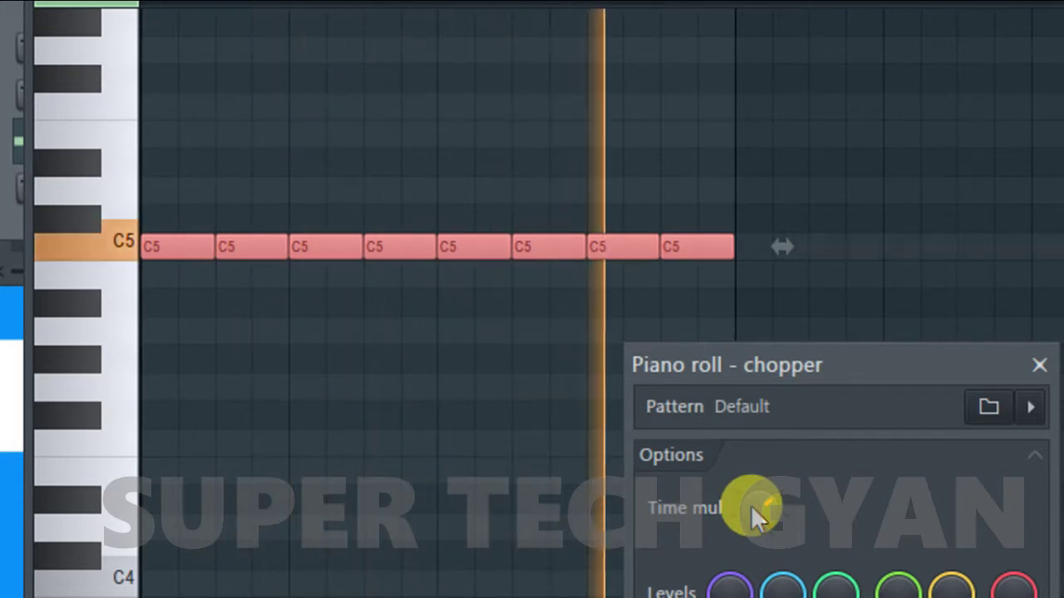
pyautogui.press('space')
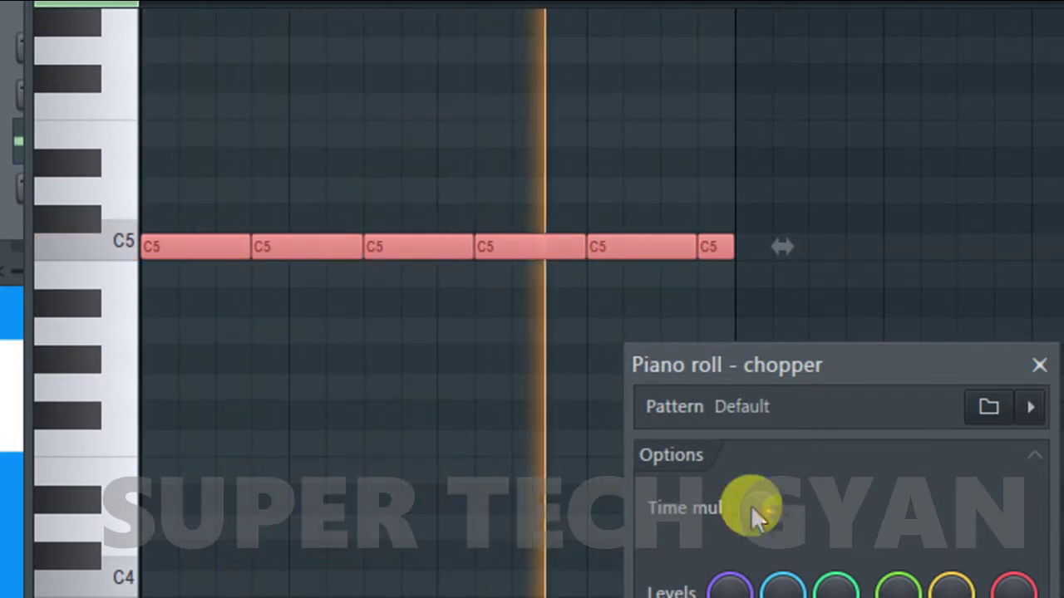
# Raise the chopper's Time mul until the one-bar note is split into four equal notes, play the pattern, and accept
pyautogui.press('space')
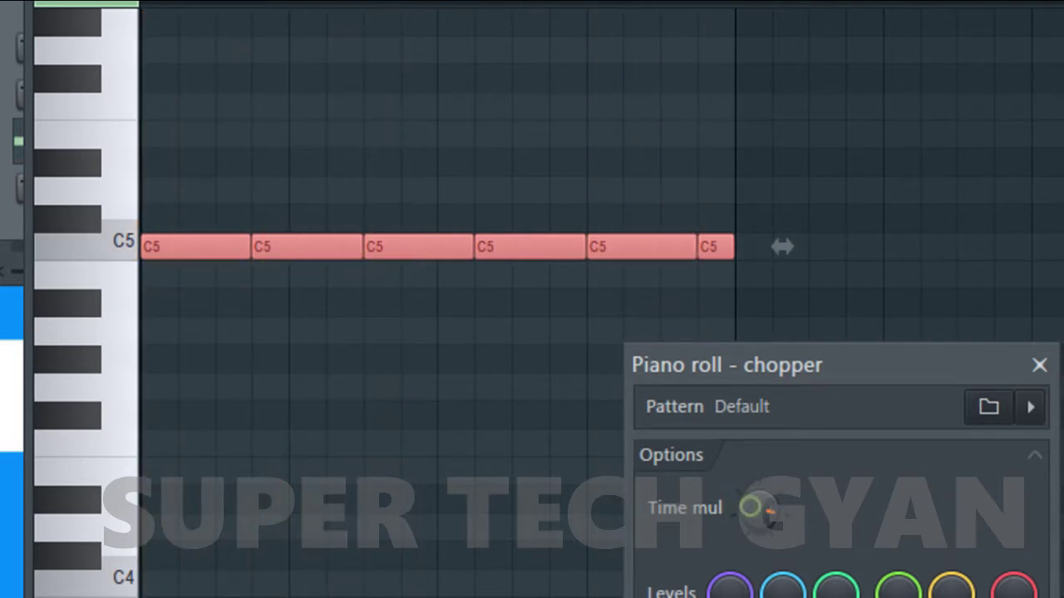
pyautogui.press('space')
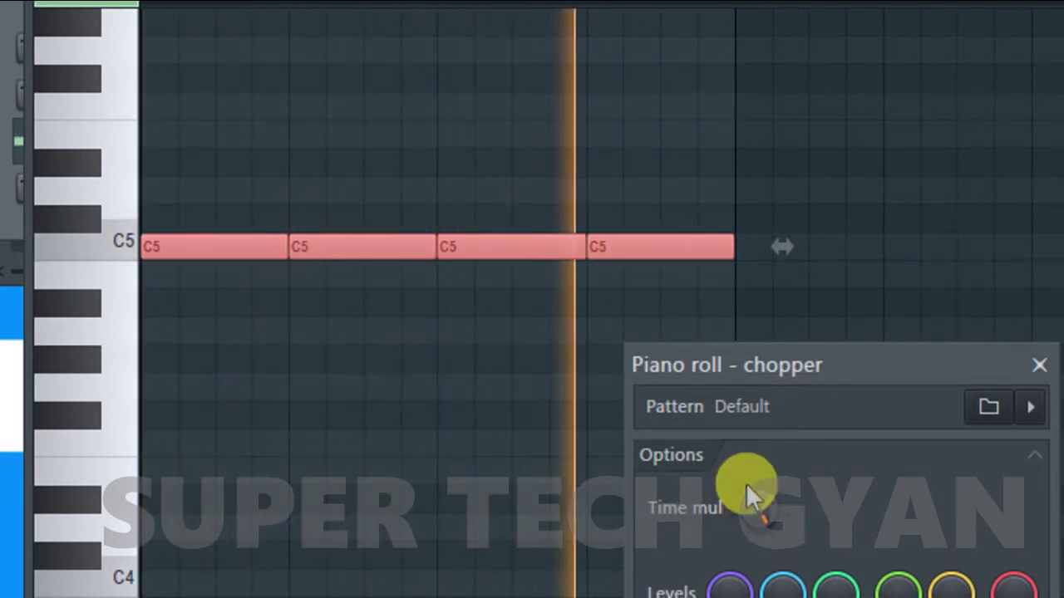
pyautogui.press('space')
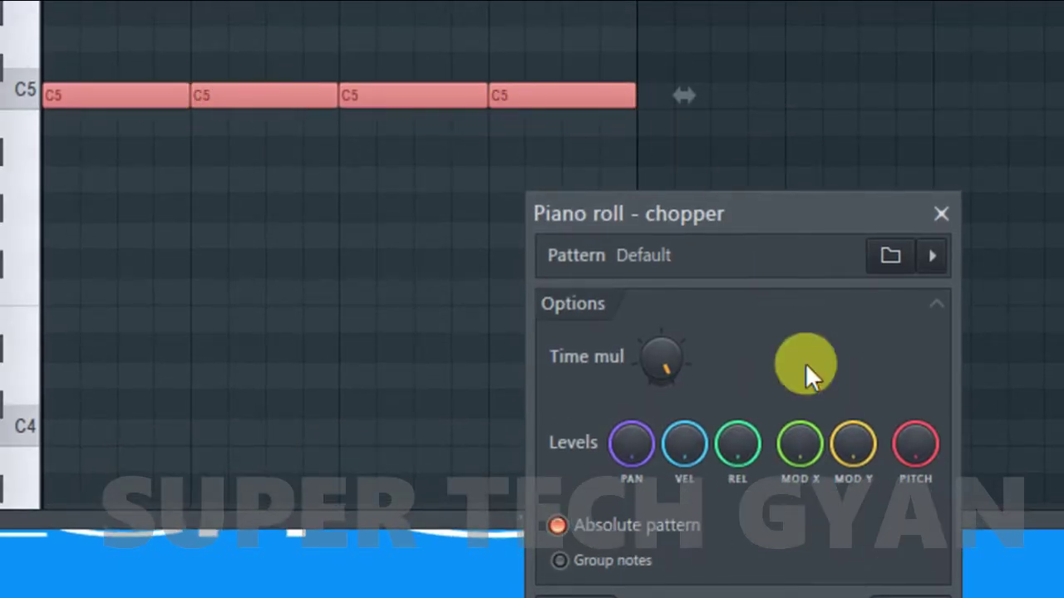
pyautogui.press('space')
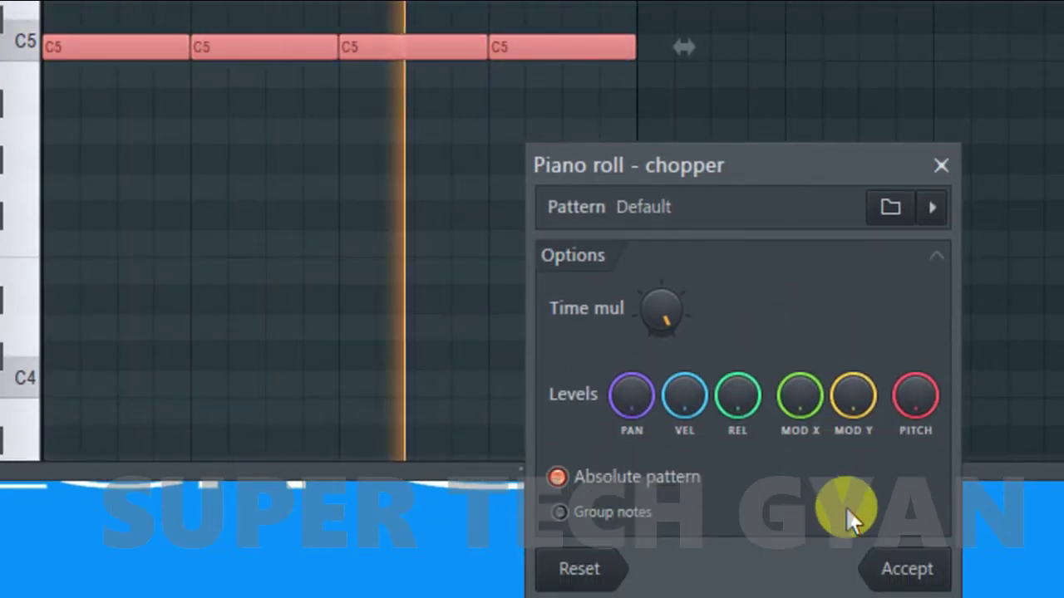
pyautogui.click(894, 547)
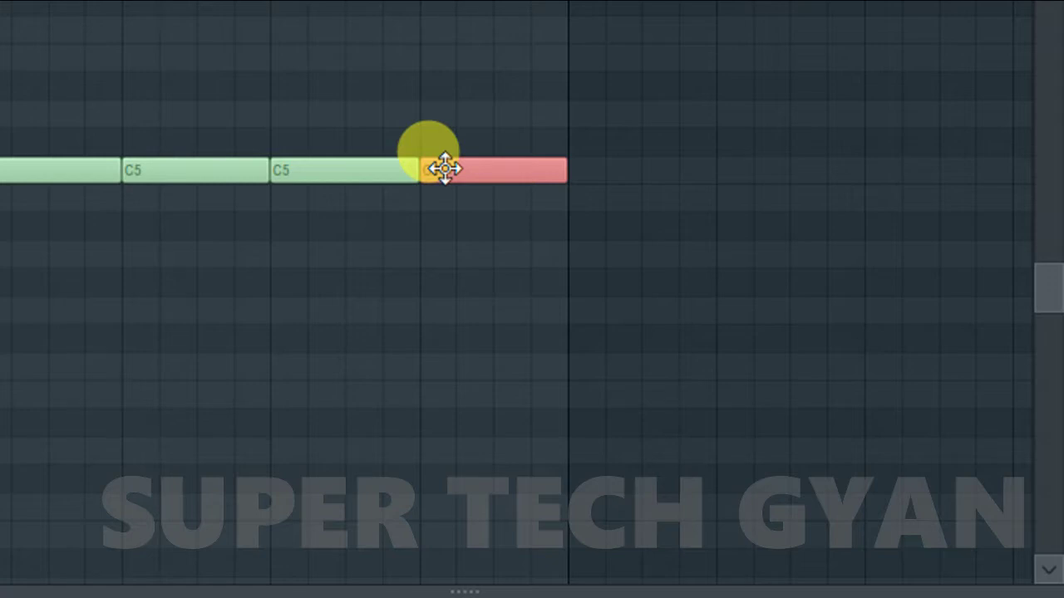
# Open the chopper for only the last C5 note, try several Time mul settings down to the finest slices, and play it
pyautogui.hotkey('alt', 'u')
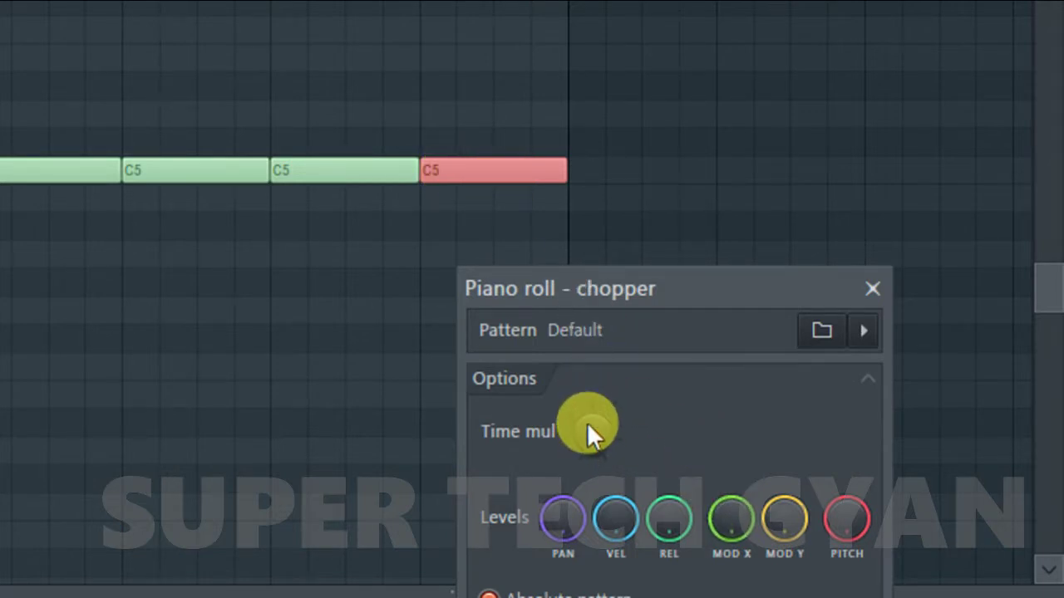
pyautogui.moveTo(586, 422); pyautogui.dragTo(587, 407)
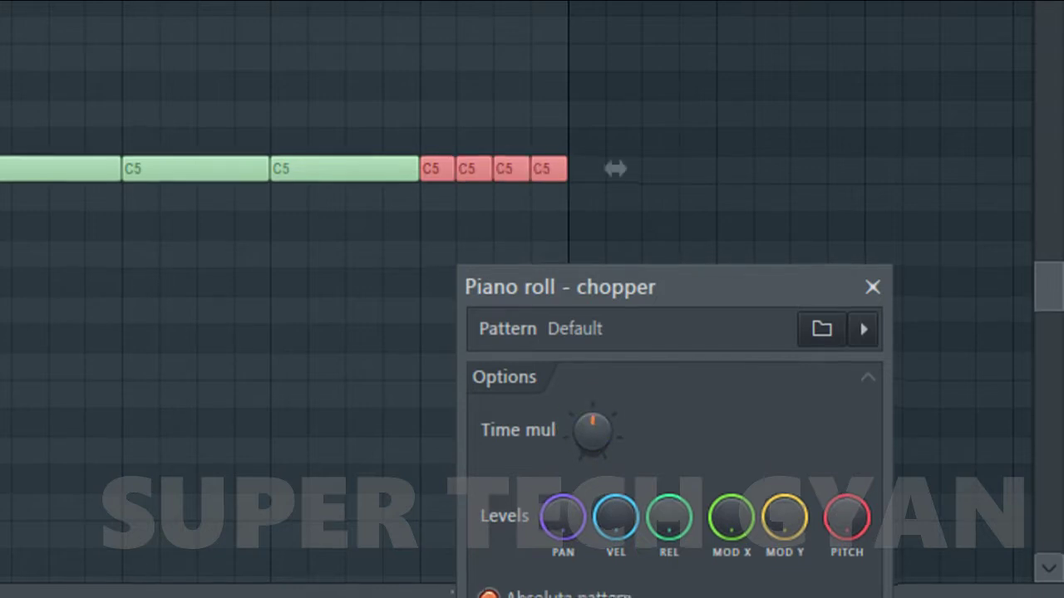
pyautogui.moveTo(592, 431); pyautogui.dragTo(593, 445)
pyautogui.moveTo(592, 407); pyautogui.dragTo(593, 432)
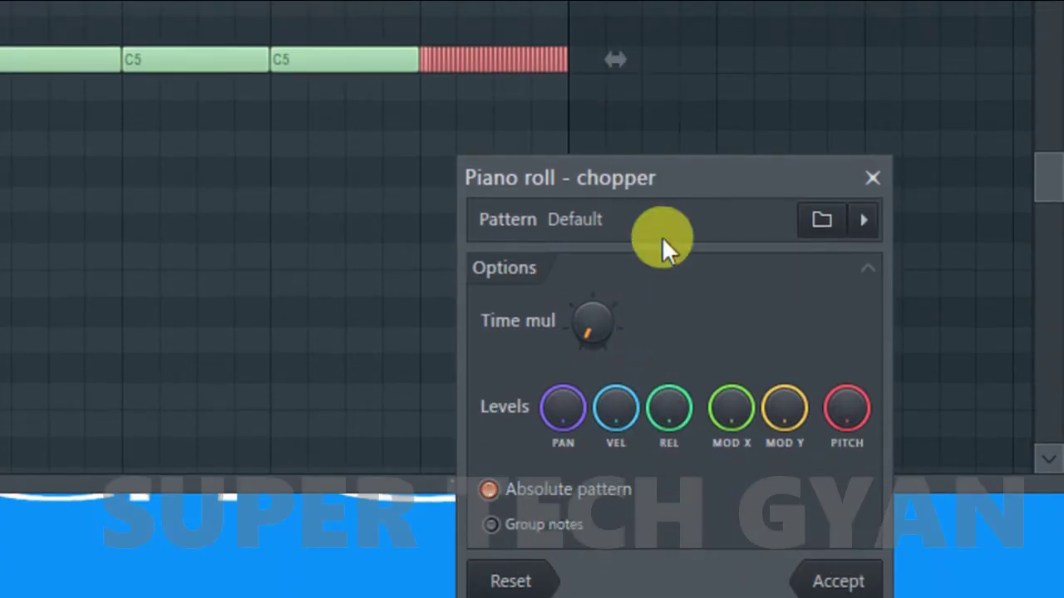
pyautogui.press('space')
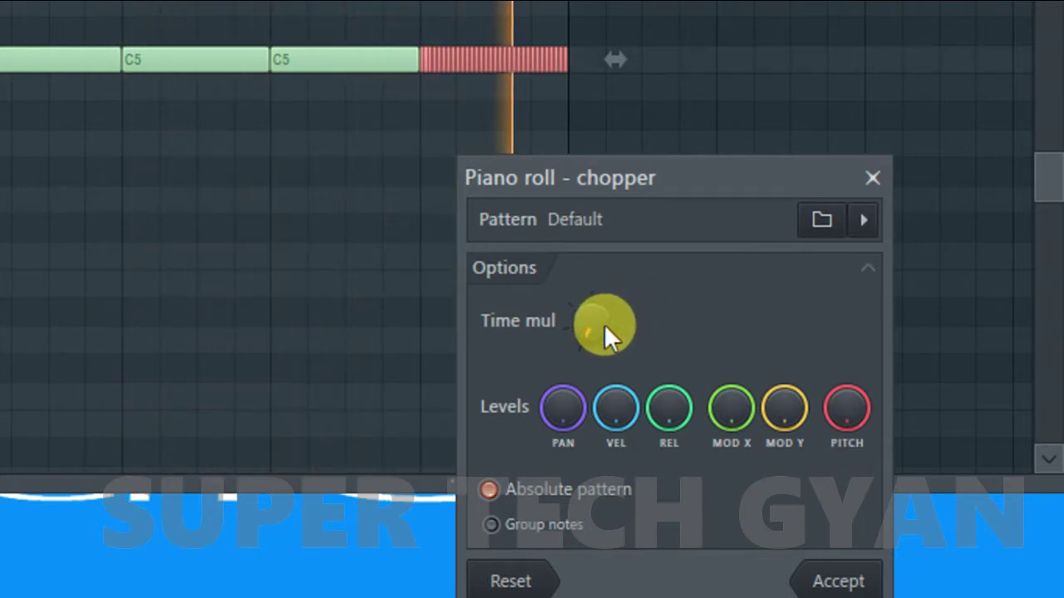
# Set Time mul to its middle position to split the last C5 note into four, accept, and deselect the notes
pyautogui.click(599, 328)
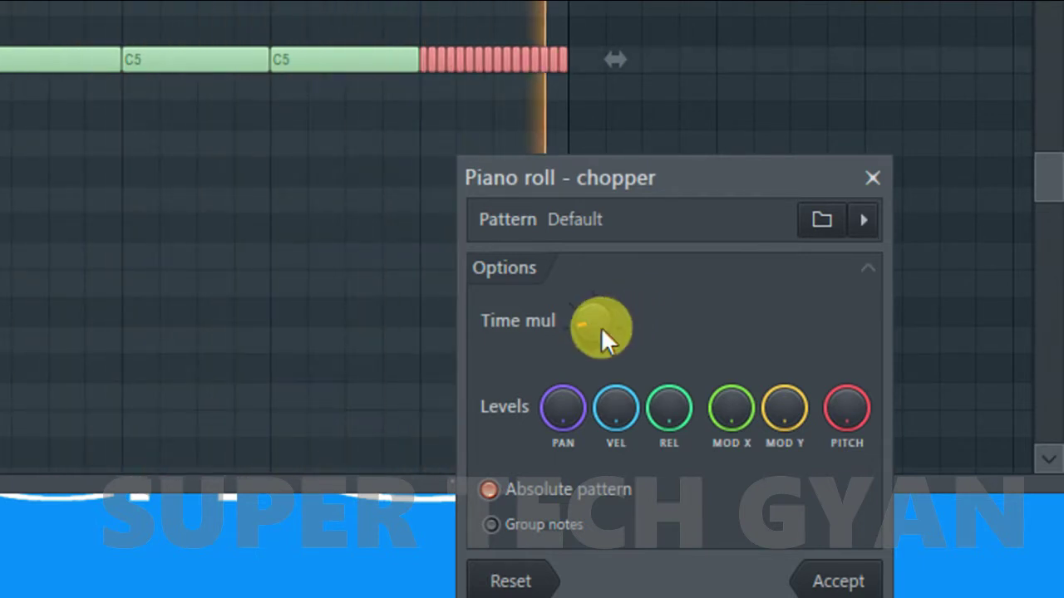
pyautogui.moveTo(594, 328); pyautogui.dragTo(589, 308)
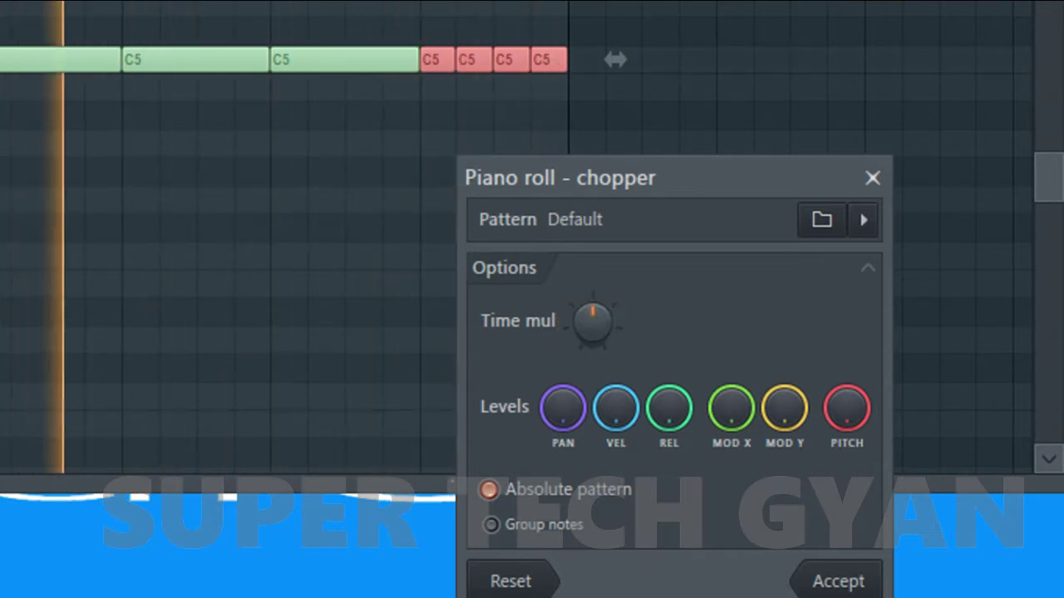
pyautogui.click(586, 326)
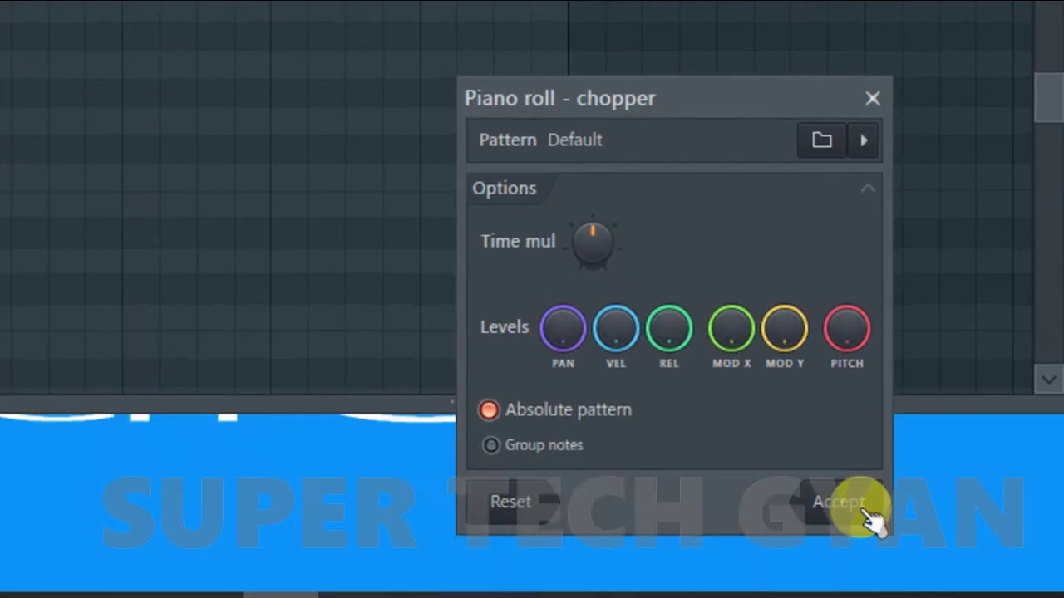
pyautogui.click(864, 582)
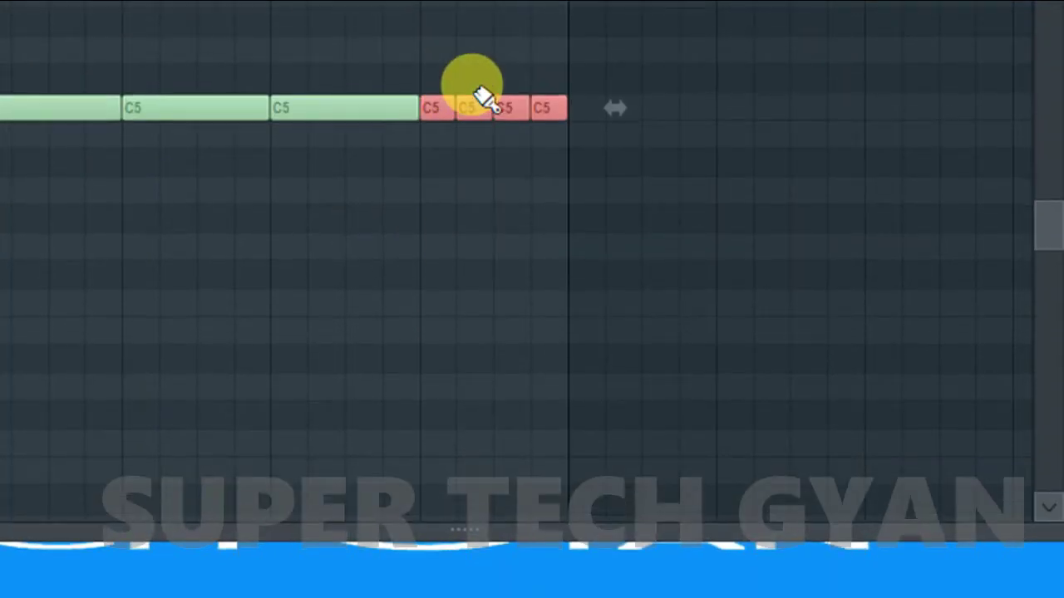
pyautogui.click(462, 210)
pyautogui.rightClick(493, 221)
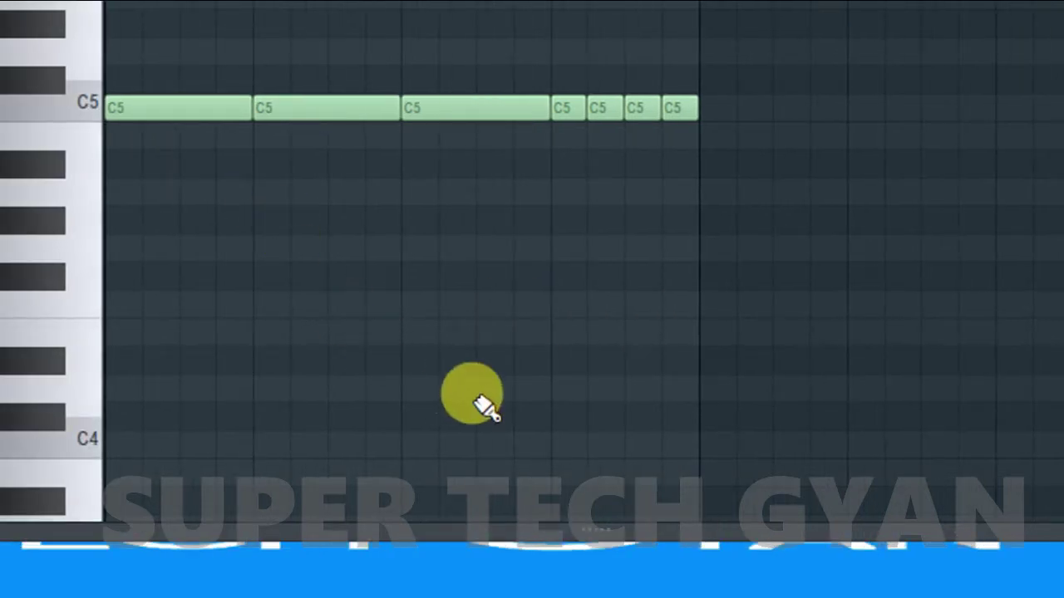
# Enlarge the velocity lane under the note grid and select all the C5 notes in the bar
pyautogui.moveTo(598, 486); pyautogui.dragTo(657, 137)
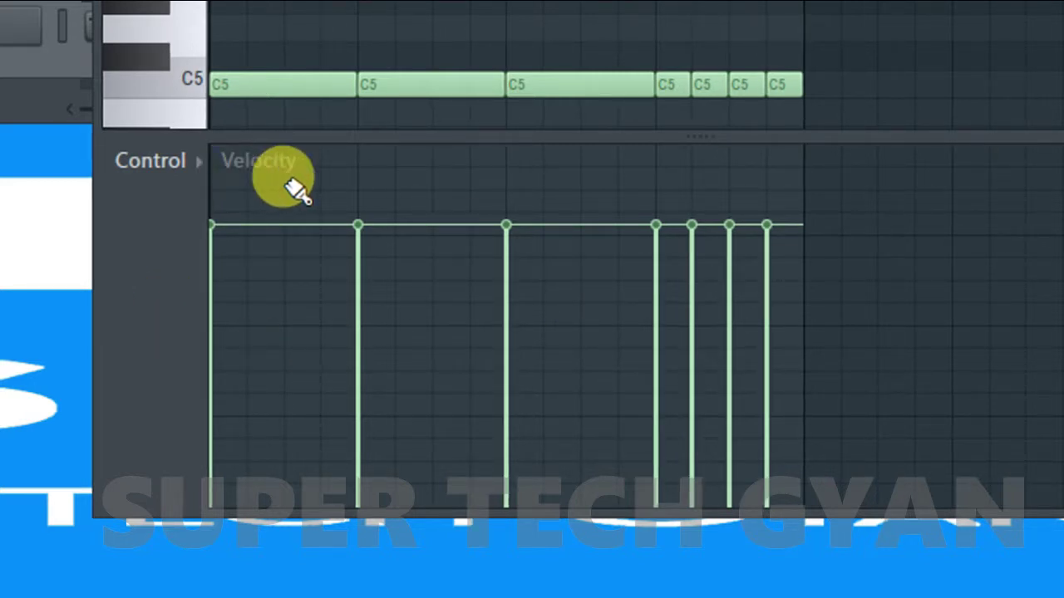
pyautogui.moveTo(858, 18); pyautogui.dragTo(627, 116)
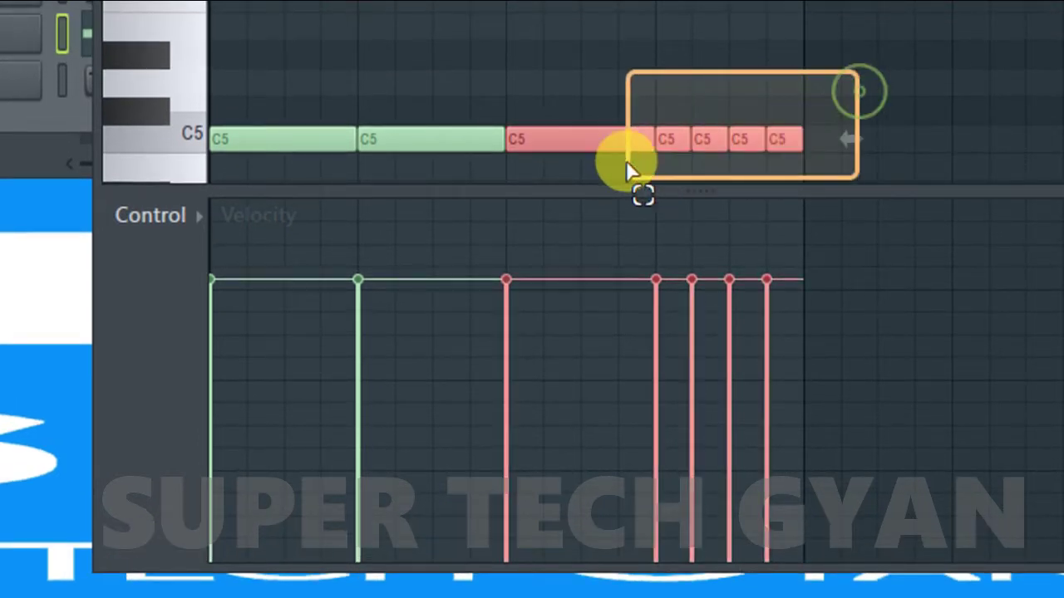
pyautogui.moveTo(628, 166); pyautogui.dragTo(247, 170)
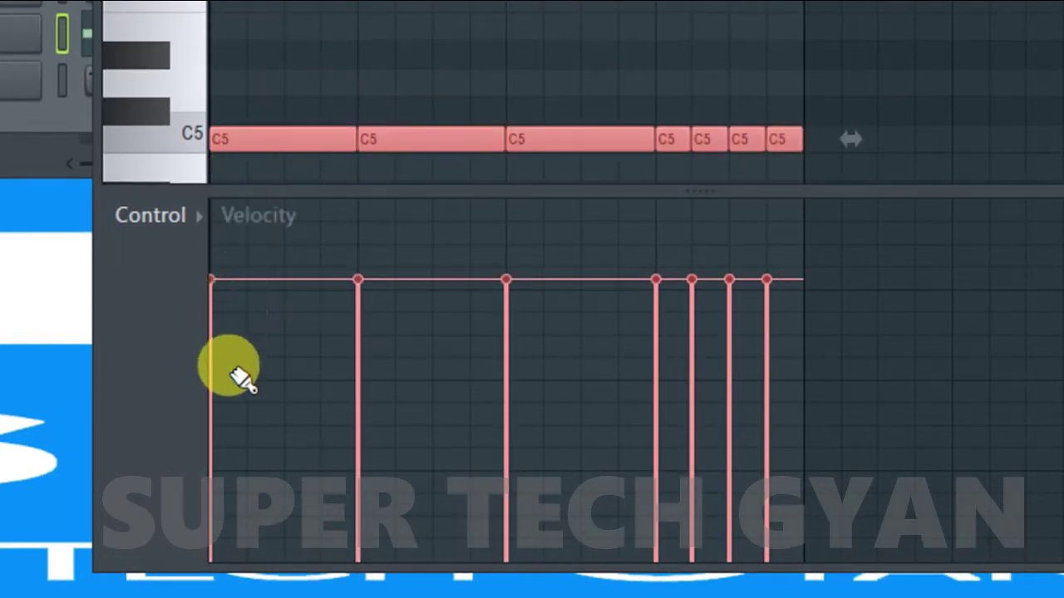
# Redraw the velocities of the selected C5 notes, first at a lower level and finally as a higher, even line
pyautogui.moveTo(235, 388); pyautogui.dragTo(840, 408)
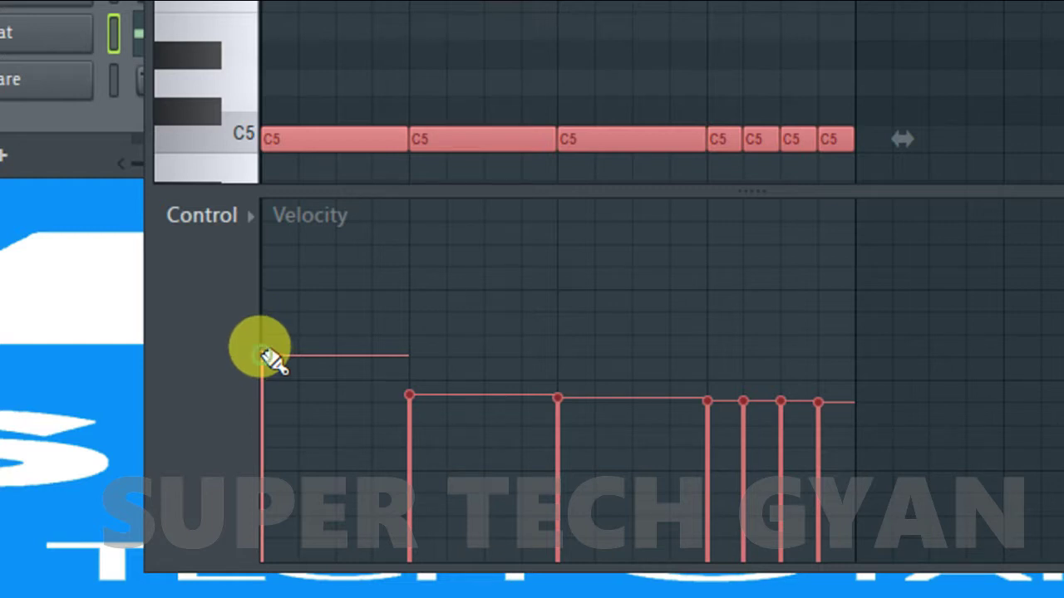
pyautogui.moveTo(556, 358); pyautogui.dragTo(928, 368)
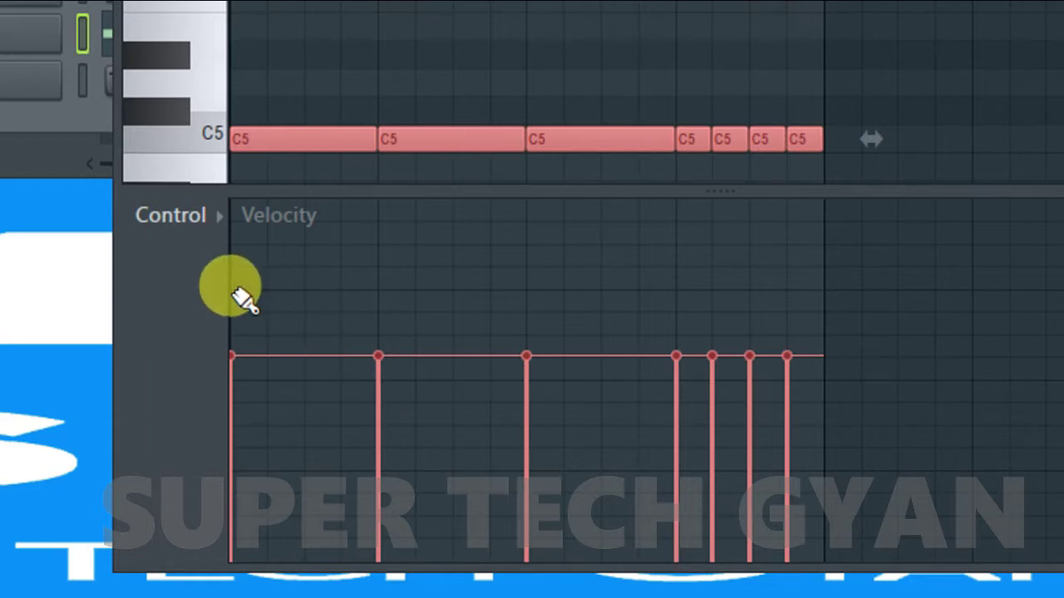
pyautogui.moveTo(236, 292); pyautogui.dragTo(831, 296)
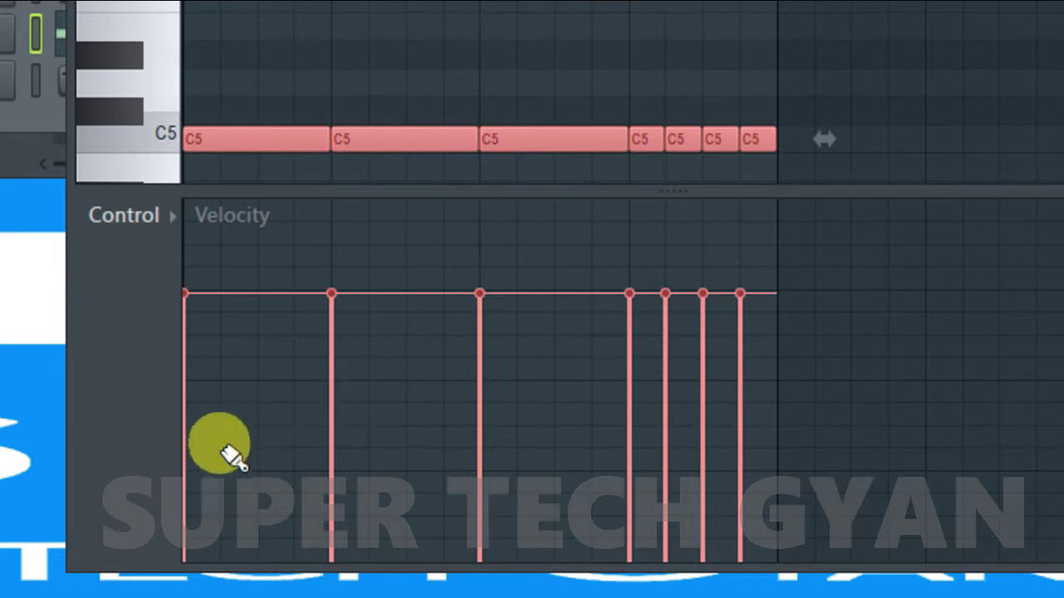
# Lower the velocities of all the selected C5 notes, redraw them as a high, even line, and play the pattern
pyautogui.moveTo(220, 466); pyautogui.dragTo(738, 464)
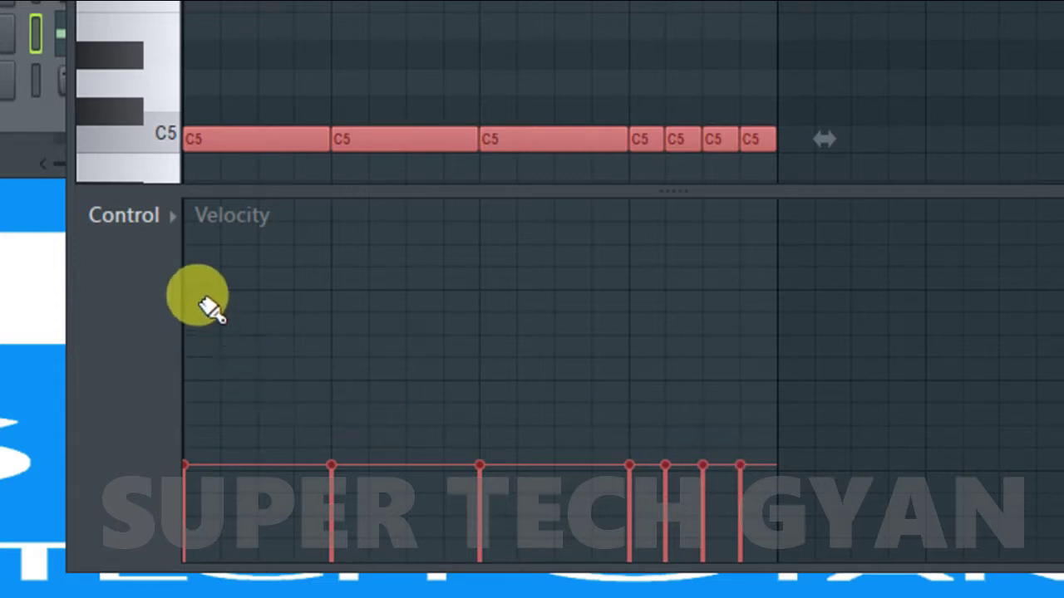
pyautogui.moveTo(189, 287); pyautogui.dragTo(728, 290)
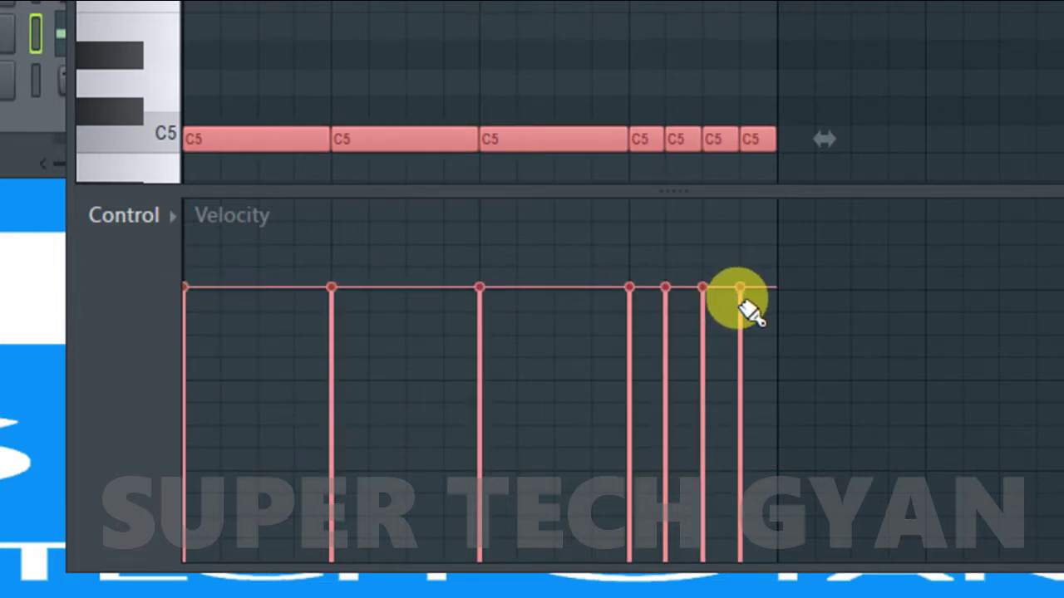
pyautogui.press('space')
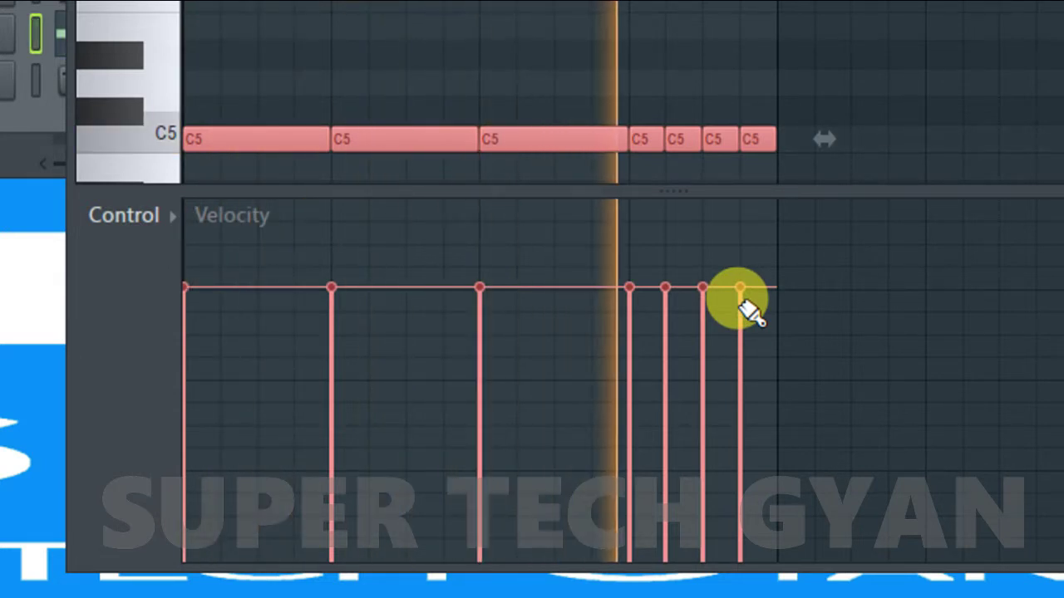
# Show the Note pan property and draw differing pan levels above and below centre for individual C5 notes, listening to the result
pyautogui.click(172, 214)
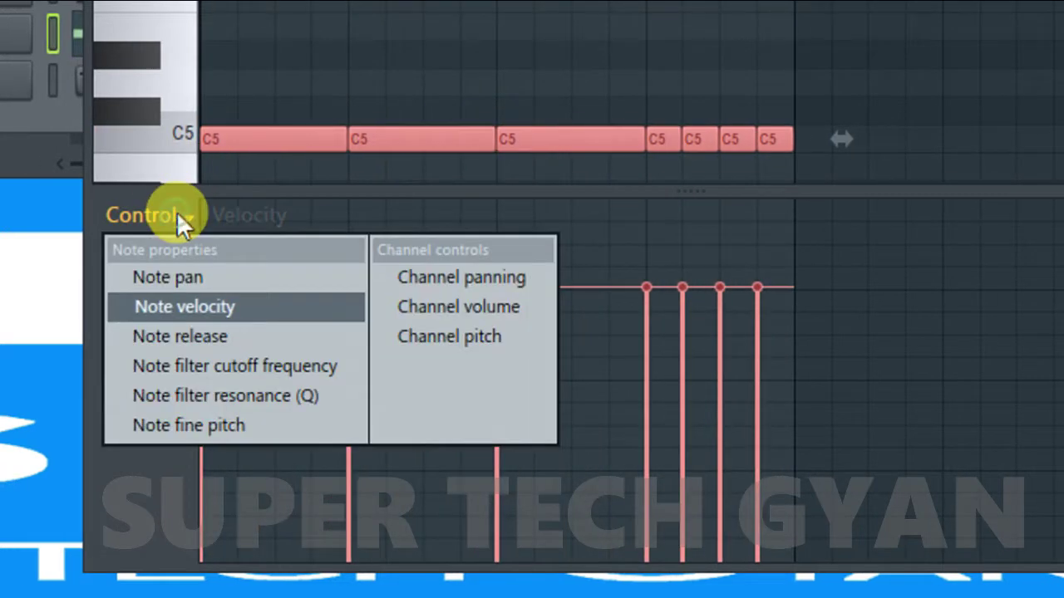
pyautogui.click(235, 279)
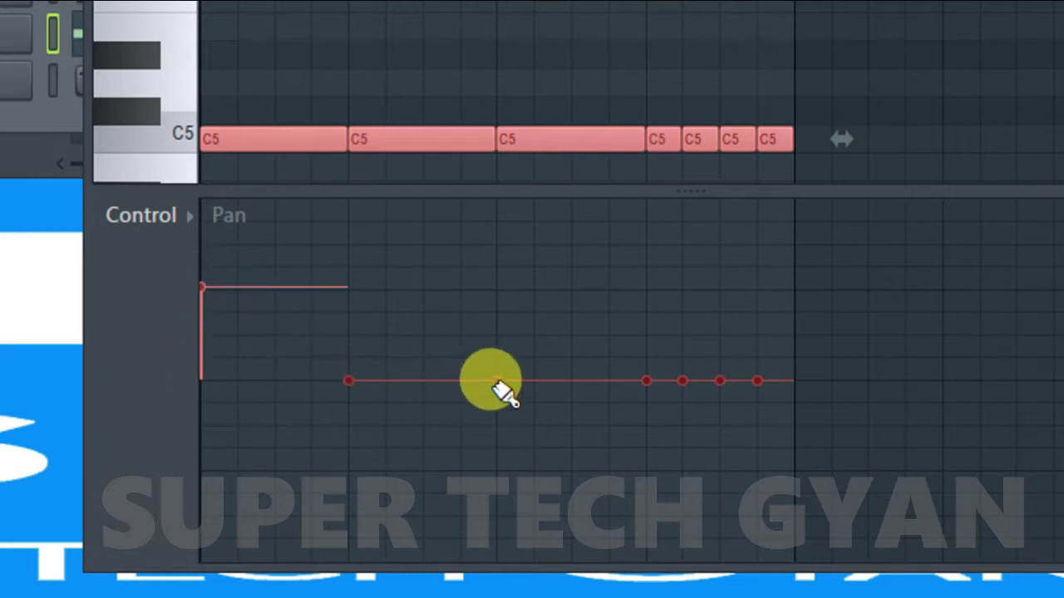
pyautogui.moveTo(492, 381); pyautogui.dragTo(509, 475)
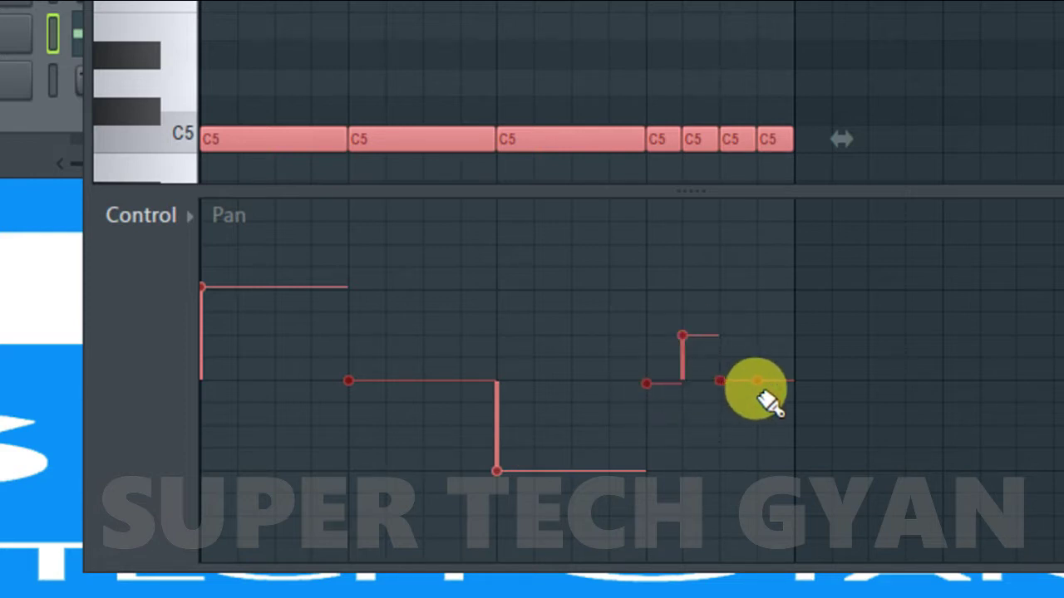
pyautogui.press('space')
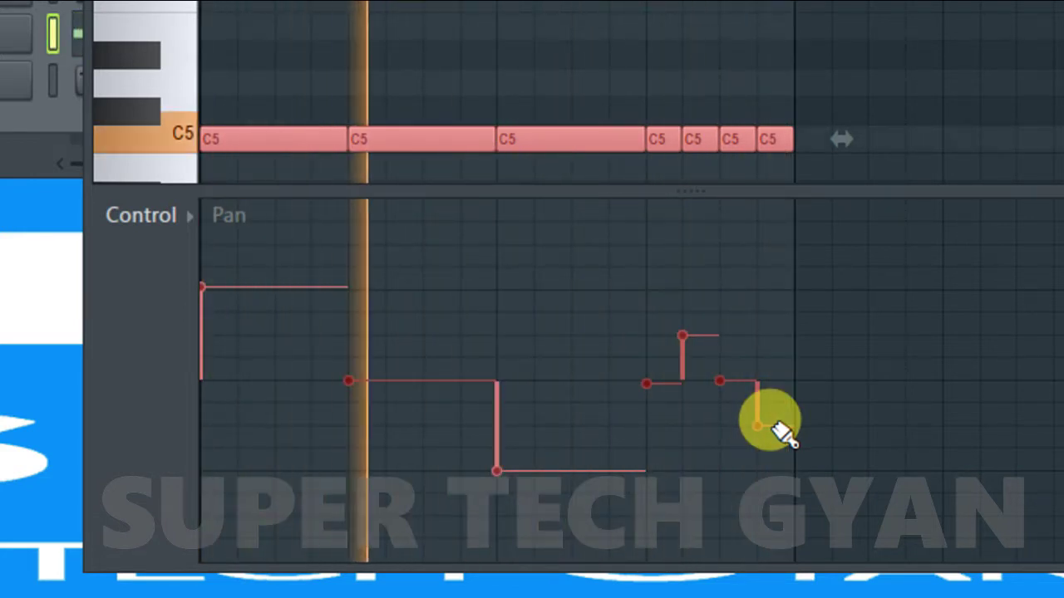
pyautogui.press('space')
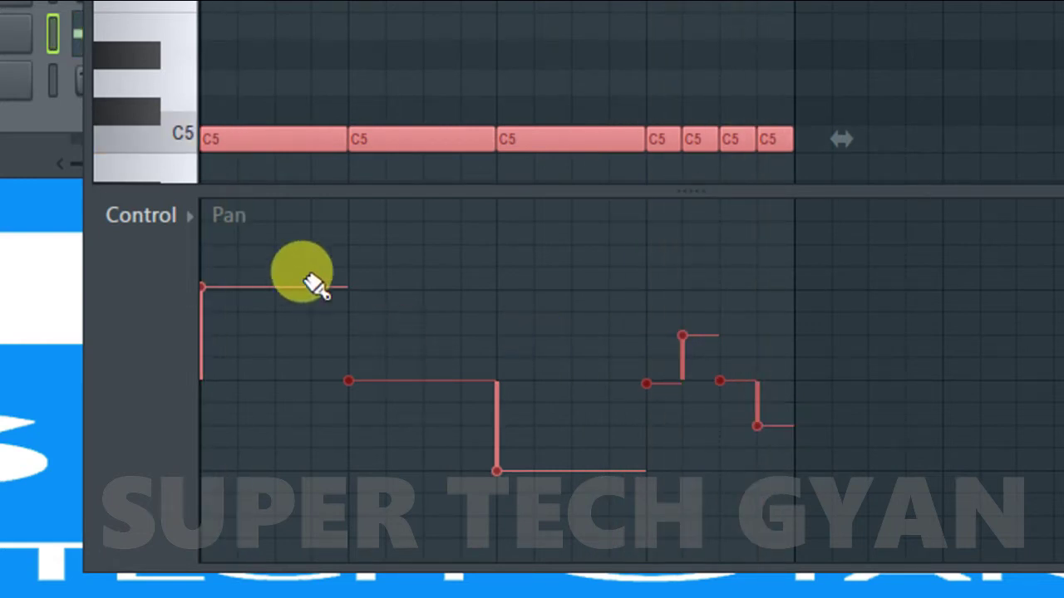
# Show the Note fine pitch property and draw values for the C5 notes that descend from high to about centre
pyautogui.click(196, 224)
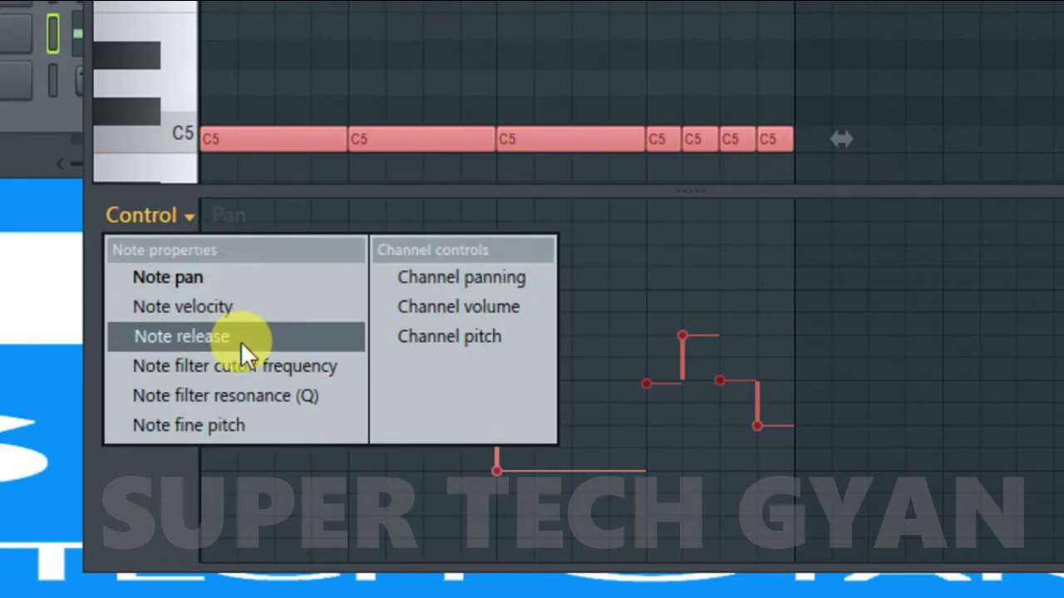
pyautogui.click(234, 419)
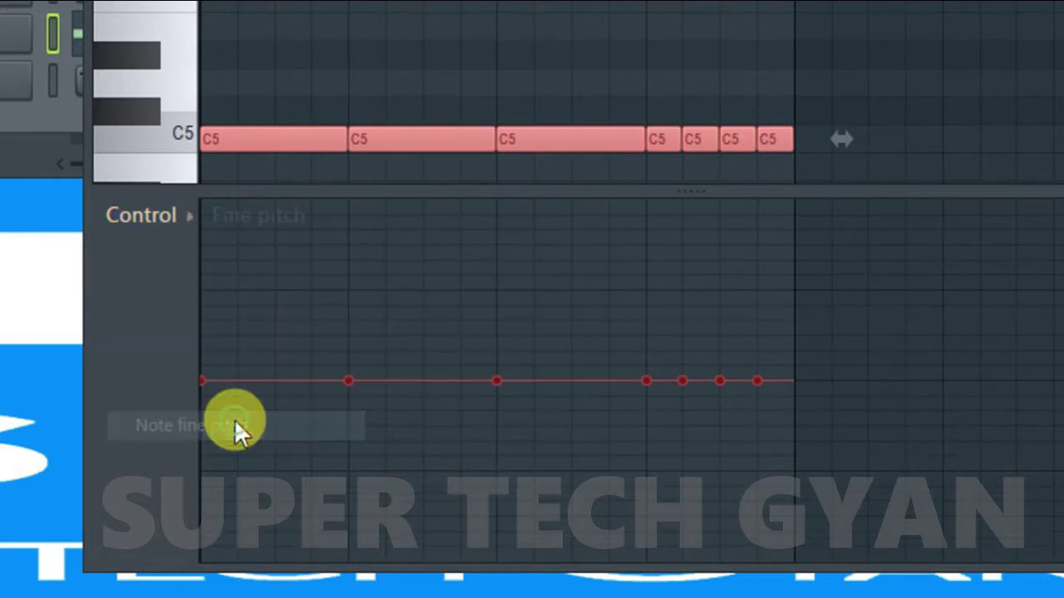
pyautogui.moveTo(221, 387); pyautogui.dragTo(233, 280)
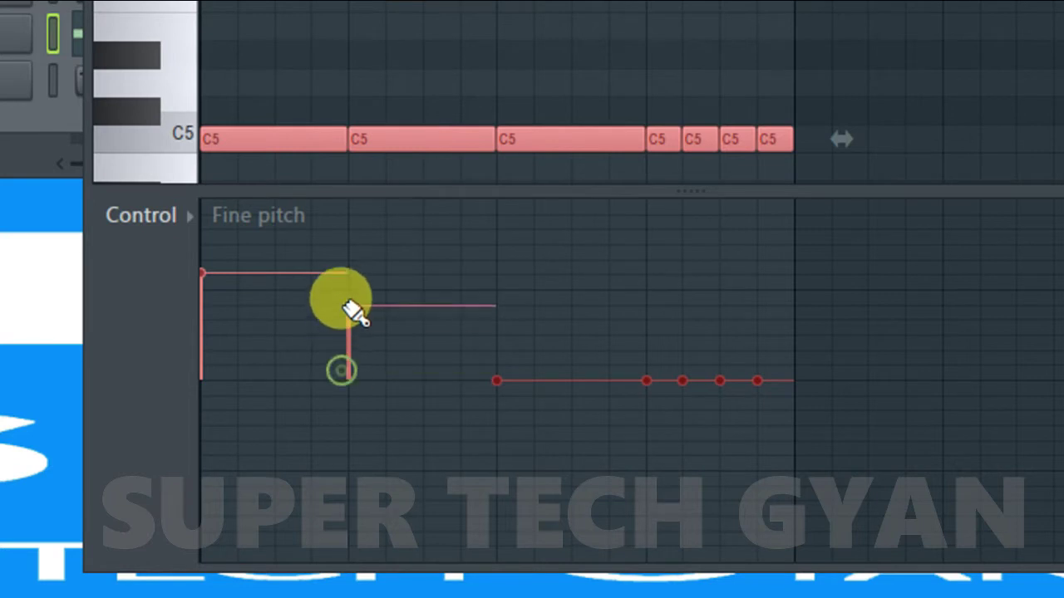
pyautogui.moveTo(353, 312); pyautogui.dragTo(354, 301)
pyautogui.moveTo(499, 381)
pyautogui.mouseDown()
pyautogui.moveTo(510, 344)
pyautogui.moveTo(501, 340)
pyautogui.mouseUp()
pyautogui.moveTo(648, 380)
pyautogui.mouseDown()
pyautogui.moveTo(659, 357)
pyautogui.moveTo(689, 379)
pyautogui.moveTo(692, 369)
pyautogui.moveTo(757, 381)
pyautogui.moveTo(727, 374)
pyautogui.mouseUp()
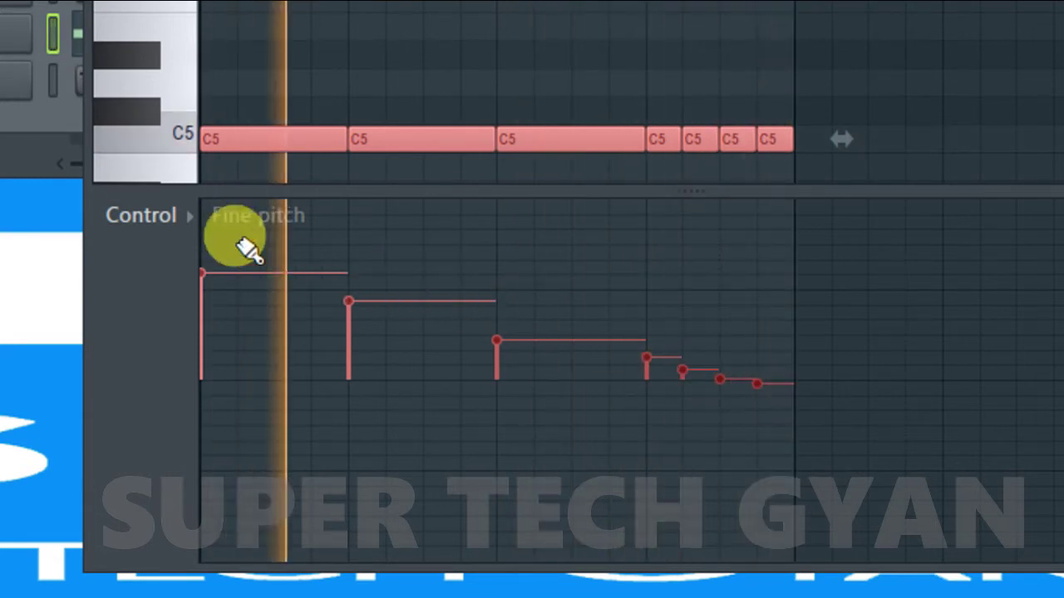
# Redraw the fine pitch of all C5 notes during playback, near maximum, near minimum, slightly above centre, and finally at a higher even level
pyautogui.moveTo(221, 221)
pyautogui.mouseDown()
pyautogui.moveTo(208, 219)
pyautogui.moveTo(790, 216)
pyautogui.mouseUp()
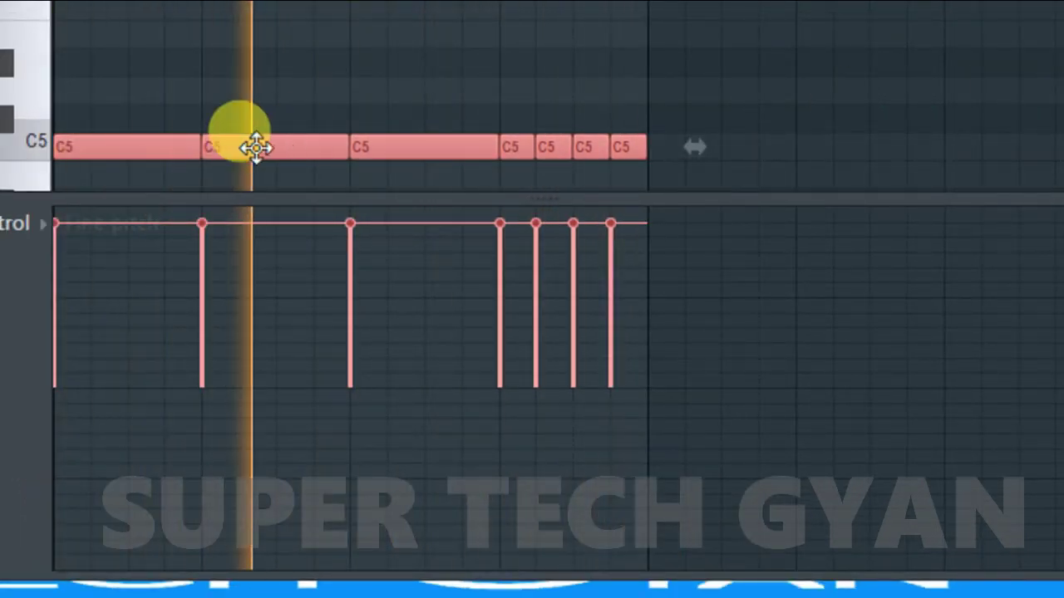
pyautogui.moveTo(63, 563); pyautogui.dragTo(524, 597)
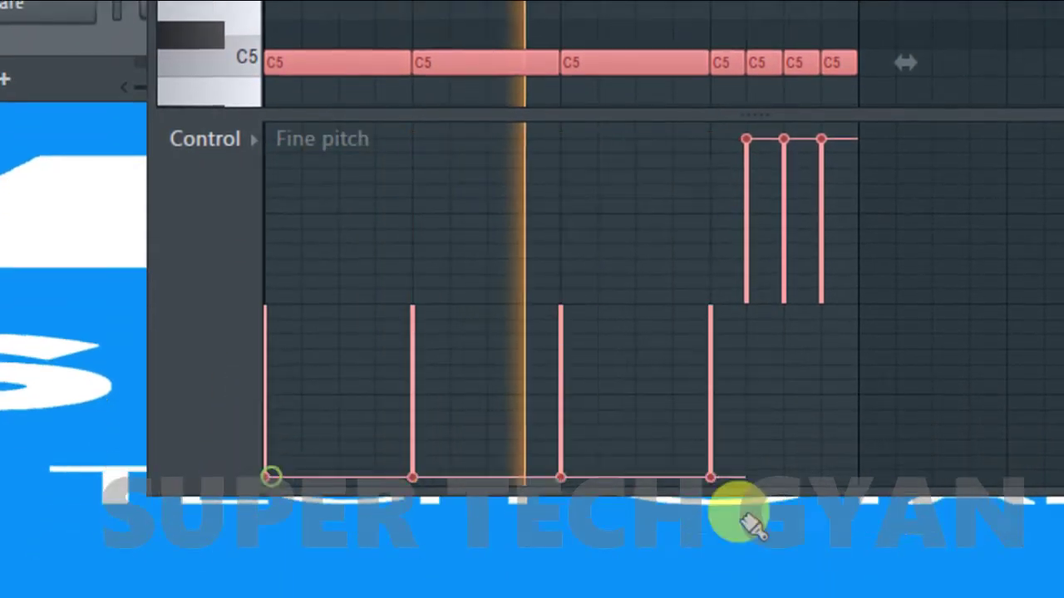
pyautogui.moveTo(739, 520); pyautogui.dragTo(996, 544)
pyautogui.moveTo(290, 279); pyautogui.dragTo(838, 259)
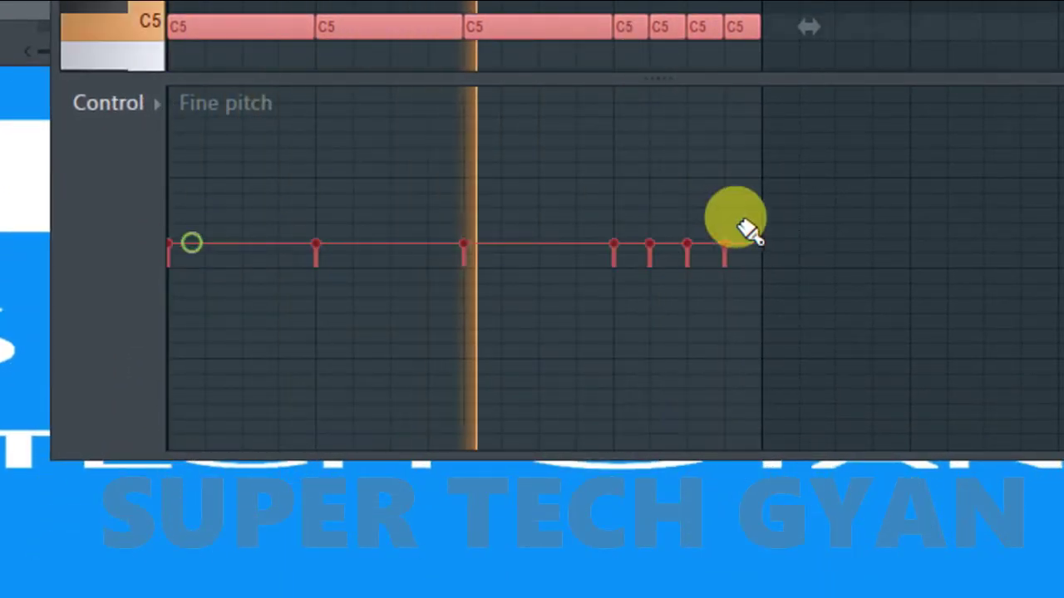
pyautogui.click(160, 164)
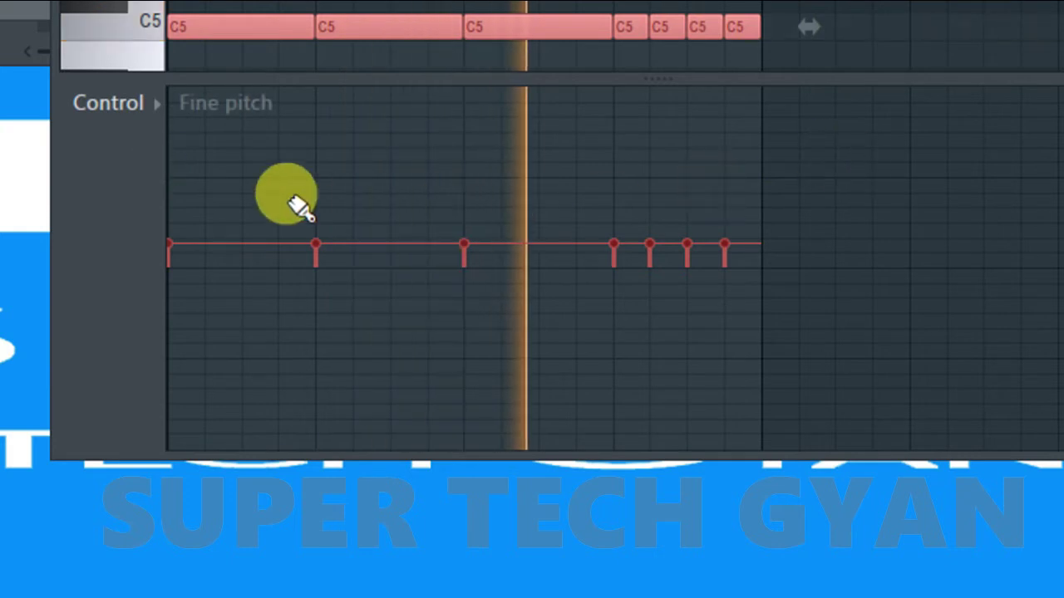
pyautogui.moveTo(186, 166); pyautogui.dragTo(966, 150)
# Show Note filter resonance (Q), raise it for all C5 notes in several passes, and redraw it at about the centre line
pyautogui.click(143, 100)
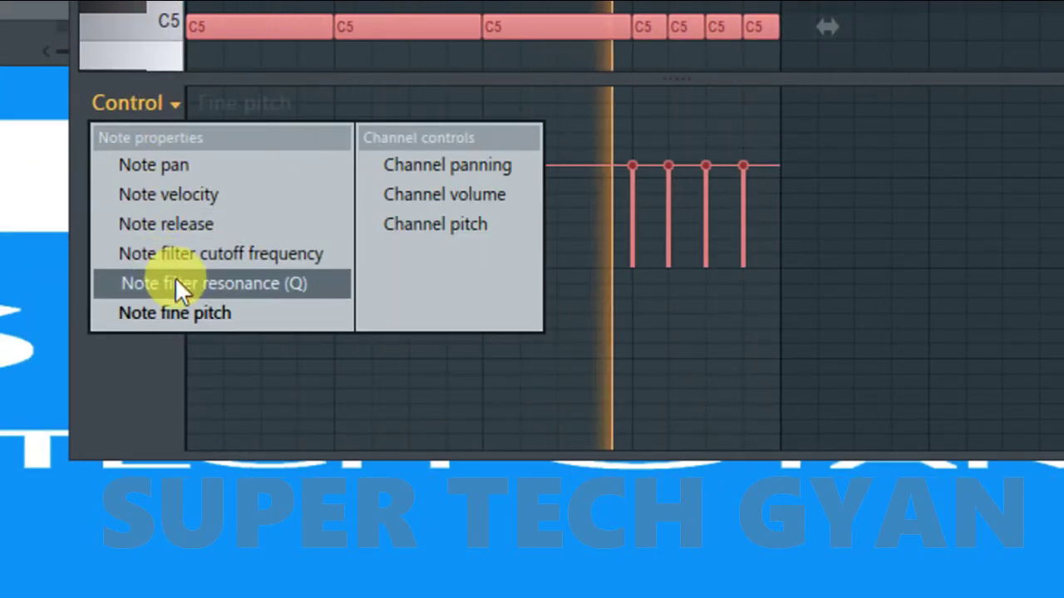
pyautogui.click(215, 283)
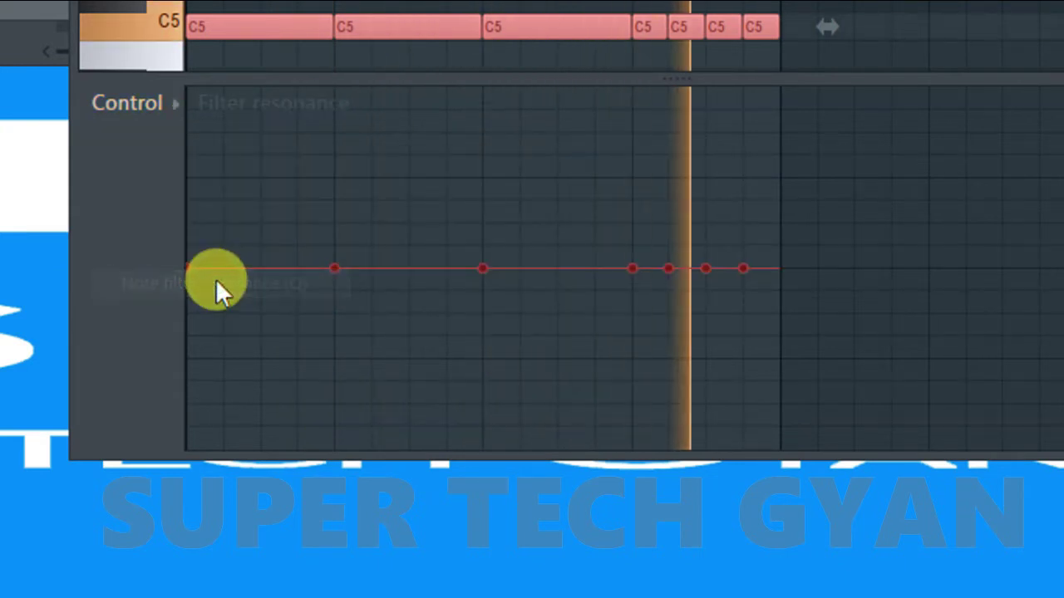
pyautogui.moveTo(189, 208); pyautogui.dragTo(895, 219)
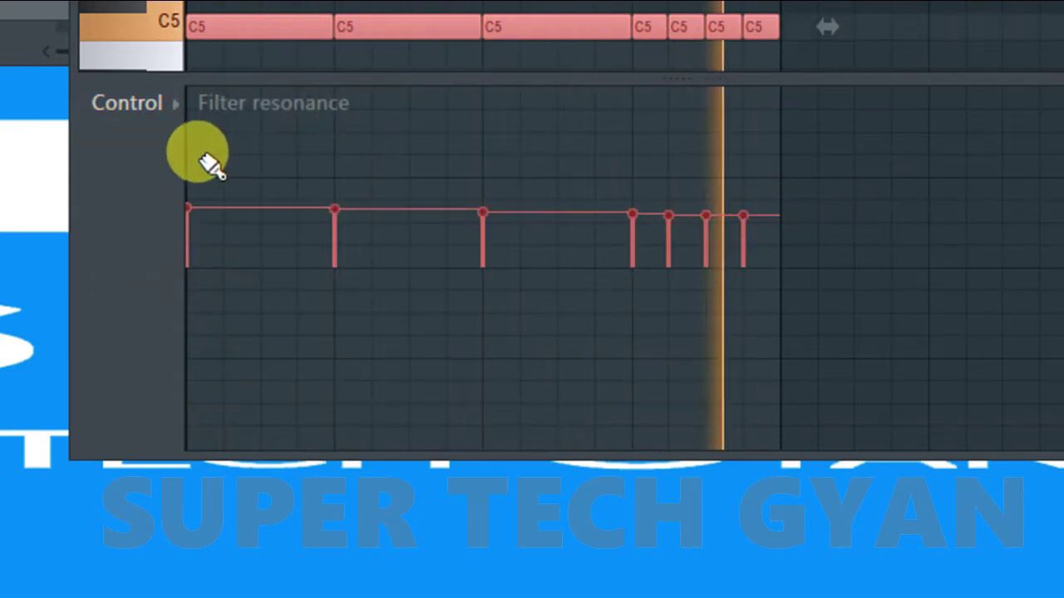
pyautogui.moveTo(191, 173); pyautogui.dragTo(742, 181)
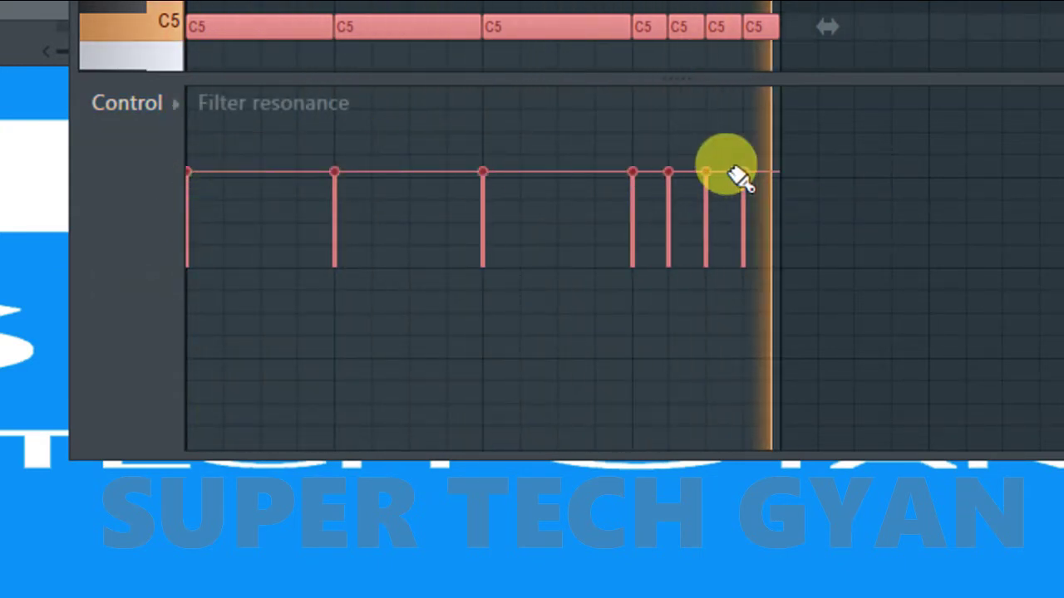
pyautogui.moveTo(236, 148); pyautogui.dragTo(836, 119)
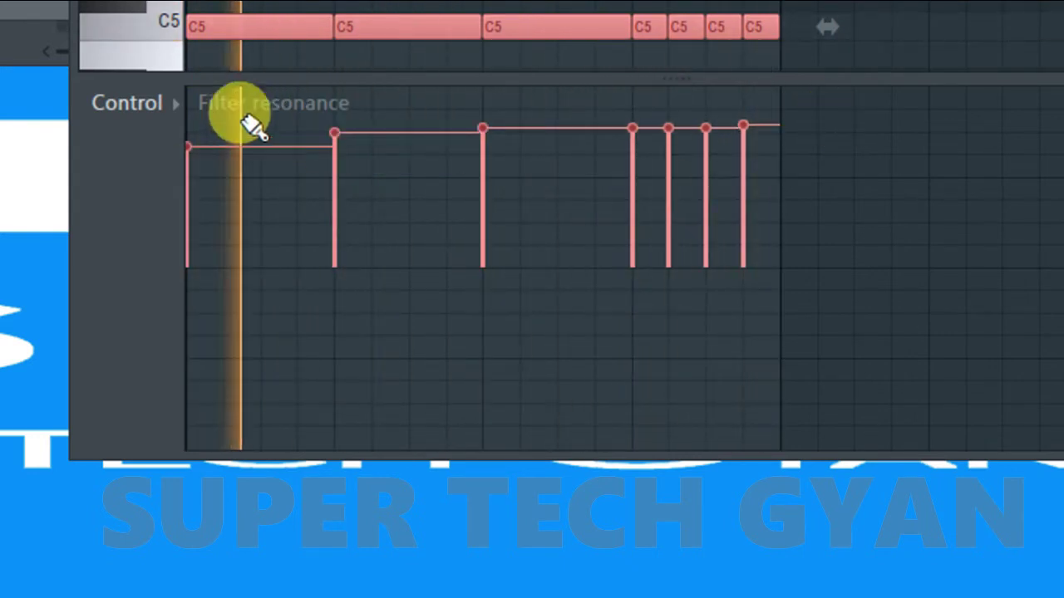
pyautogui.moveTo(249, 123); pyautogui.dragTo(748, 96)
pyautogui.moveTo(184, 268); pyautogui.dragTo(937, 265)
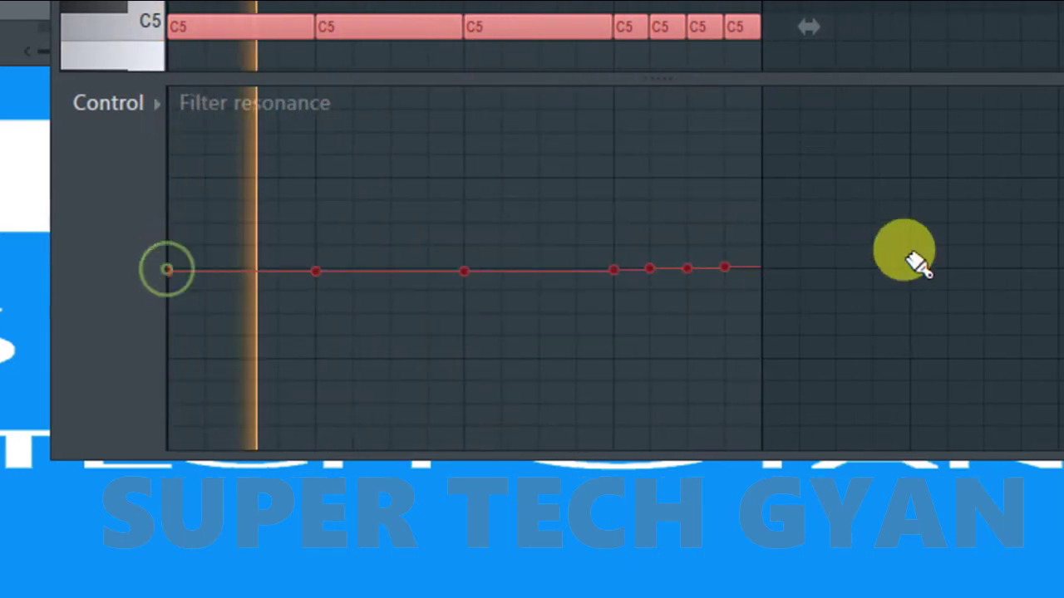
# Show Note filter cutoff frequency and raise the cutoff of all C5 notes in passes up to the maximum
pyautogui.click(125, 105)
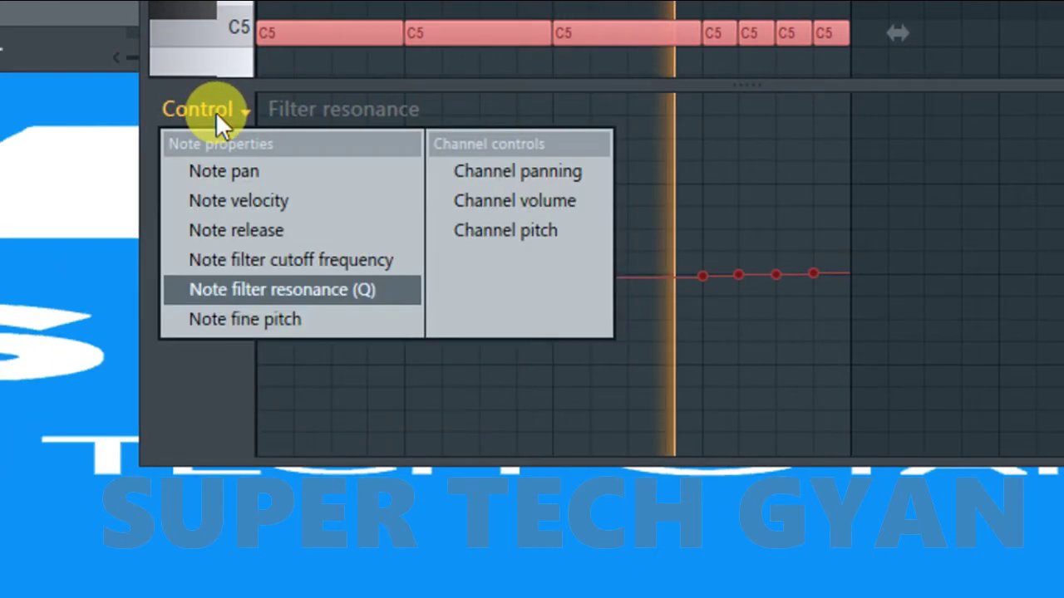
pyautogui.click(273, 263)
pyautogui.moveTo(319, 220)
pyautogui.mouseDown()
pyautogui.moveTo(760, 126)
pyautogui.moveTo(836, 129)
pyautogui.mouseUp()
pyautogui.moveTo(319, 137); pyautogui.dragTo(810, 84)
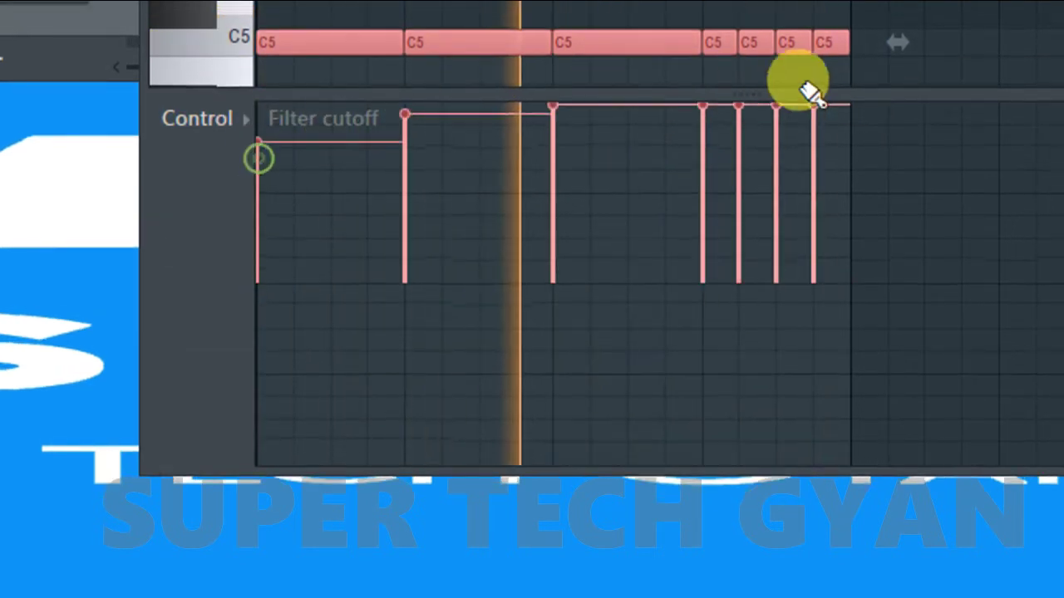
pyautogui.moveTo(349, 110); pyautogui.dragTo(285, 110)
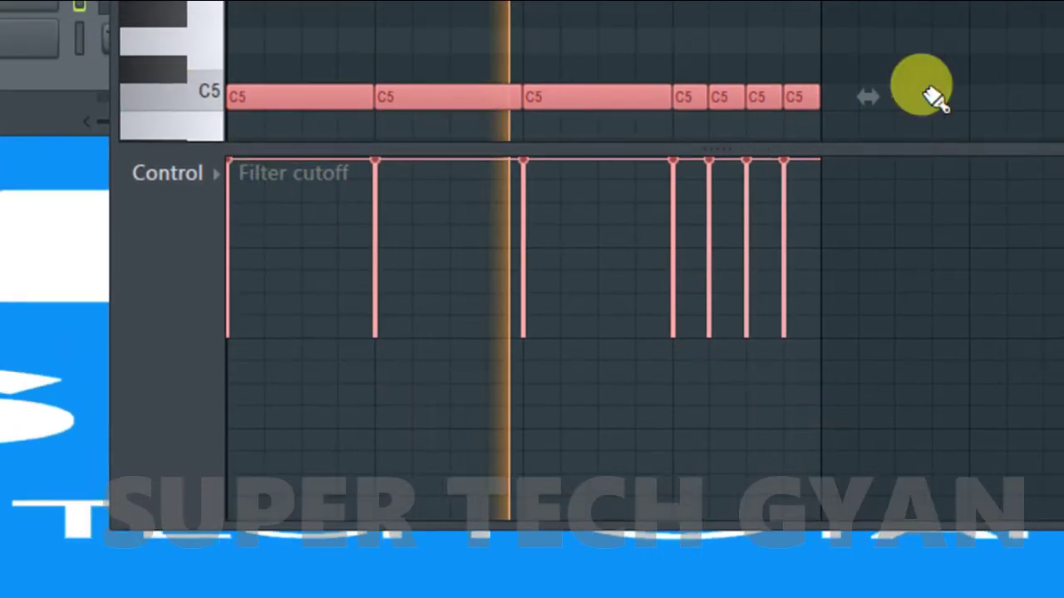
# Redraw the filter cutoff of the C5 notes at progressively lower levels, then raise it again to a high, gently rising line
pyautogui.moveTo(209, 404)
pyautogui.mouseDown()
pyautogui.moveTo(239, 394)
pyautogui.moveTo(831, 381)
pyautogui.mouseUp()
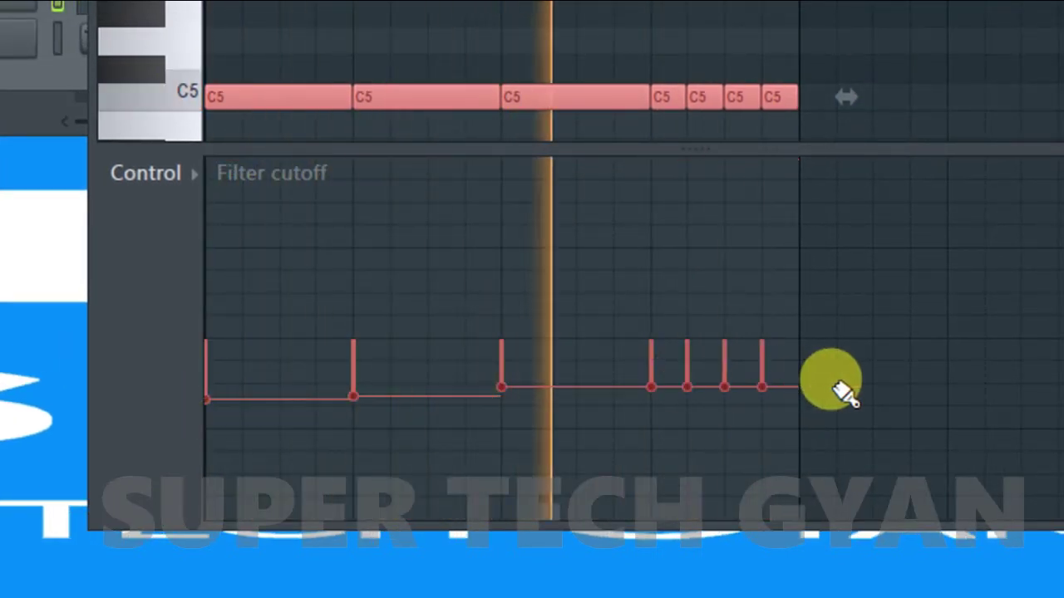
pyautogui.moveTo(249, 432)
pyautogui.mouseDown()
pyautogui.moveTo(534, 446)
pyautogui.moveTo(831, 441)
pyautogui.mouseUp()
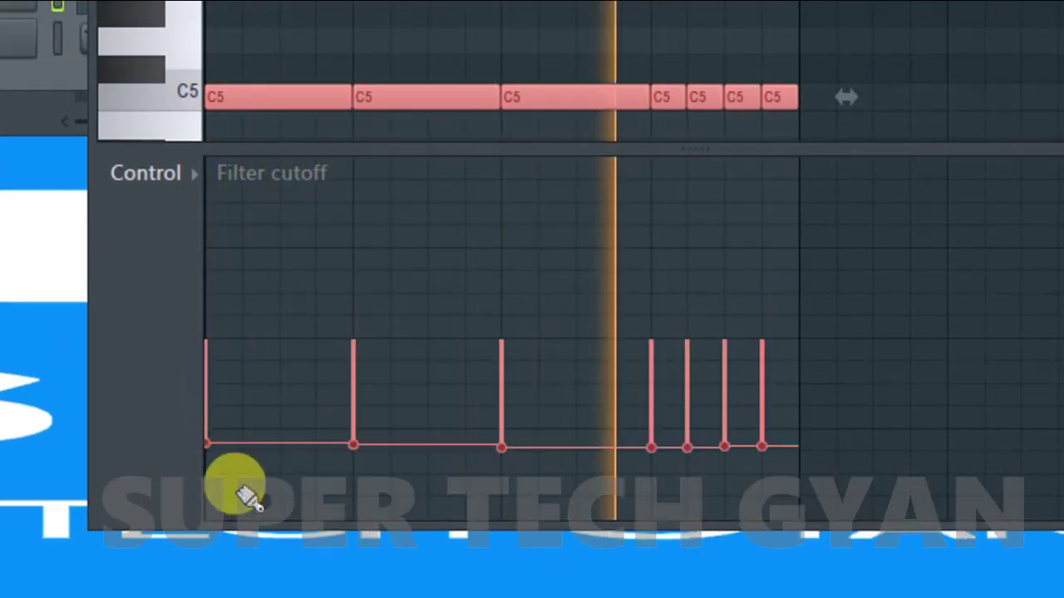
pyautogui.moveTo(225, 491); pyautogui.dragTo(859, 493)
pyautogui.moveTo(224, 305); pyautogui.dragTo(839, 328)
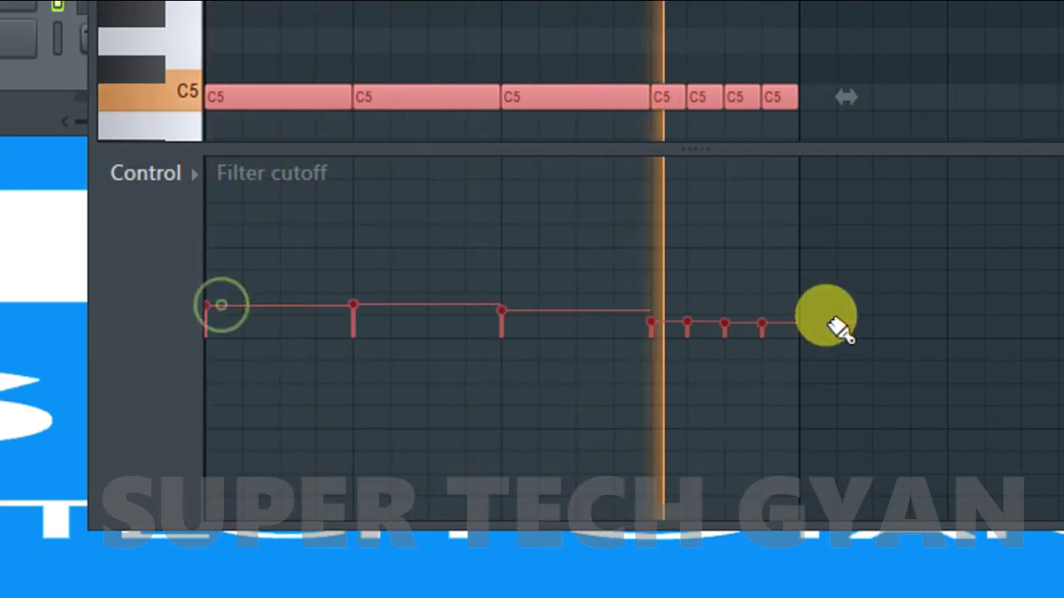
pyautogui.moveTo(208, 241); pyautogui.dragTo(1019, 229)
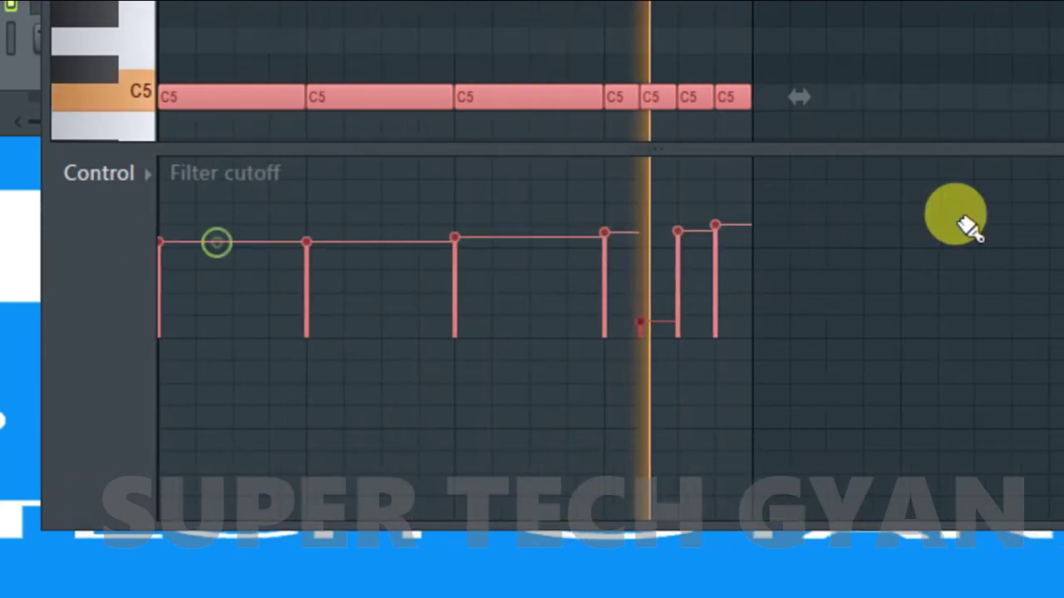
pyautogui.moveTo(208, 221); pyautogui.dragTo(694, 185)
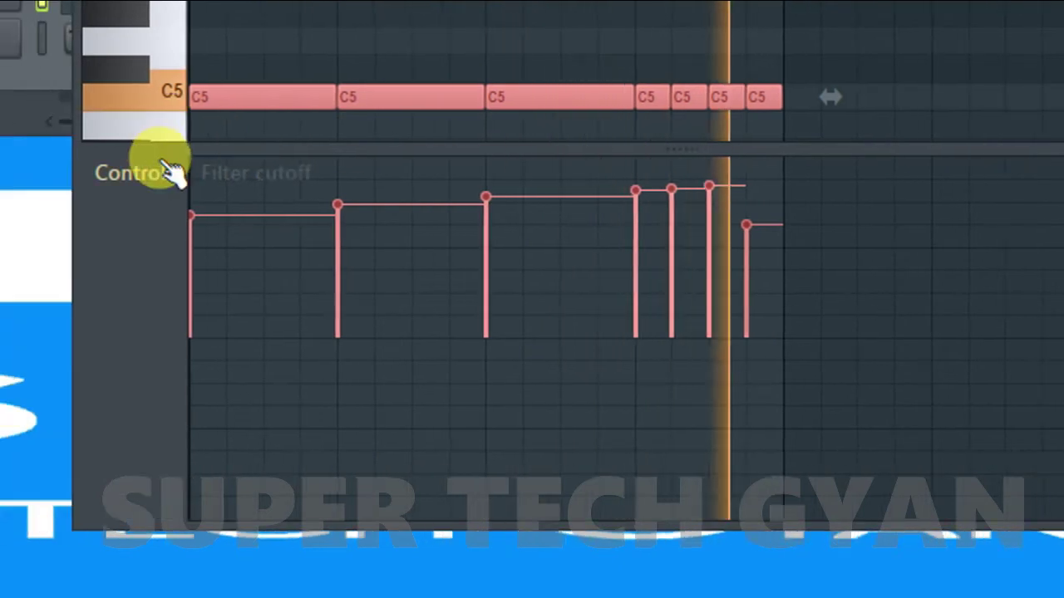
# Show the Note release property and lower the release of all the C5 notes to a low level
pyautogui.click(171, 172)
pyautogui.click(179, 291)
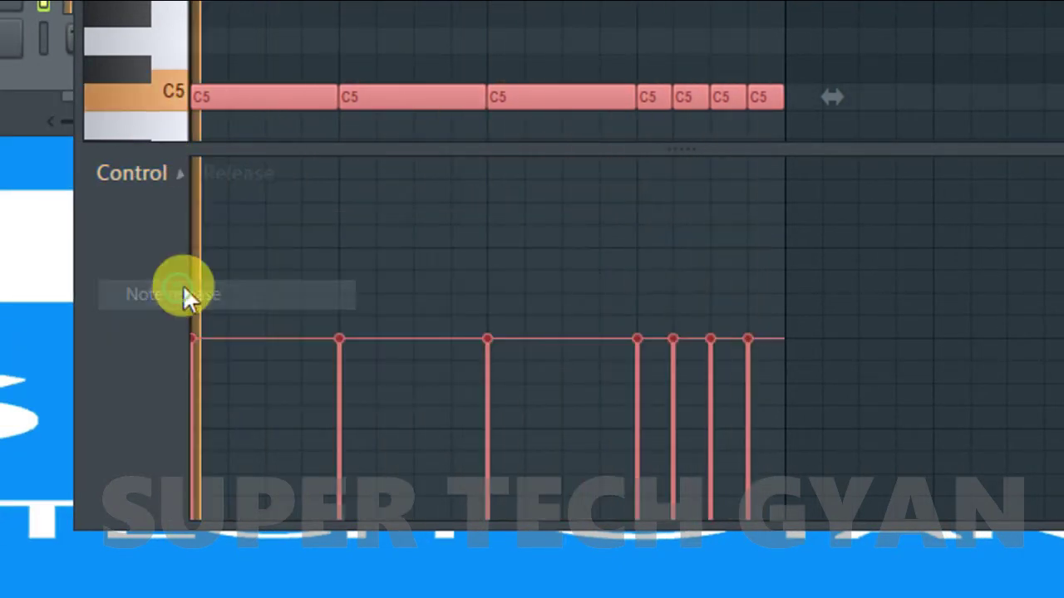
pyautogui.click(204, 349)
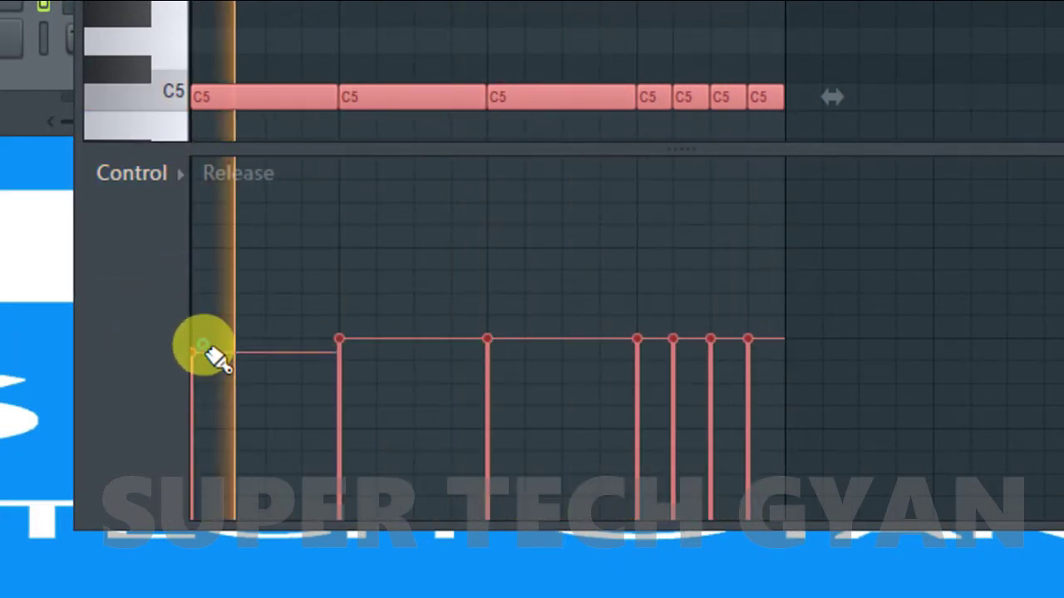
pyautogui.moveTo(205, 347)
pyautogui.mouseDown()
pyautogui.moveTo(208, 424)
pyautogui.moveTo(228, 453)
pyautogui.mouseUp()
pyautogui.moveTo(338, 366)
pyautogui.mouseDown()
pyautogui.moveTo(339, 450)
pyautogui.moveTo(375, 450)
pyautogui.moveTo(486, 369)
pyautogui.moveTo(490, 454)
pyautogui.moveTo(517, 449)
pyautogui.moveTo(636, 347)
pyautogui.moveTo(636, 465)
pyautogui.moveTo(688, 400)
pyautogui.moveTo(688, 378)
pyautogui.moveTo(696, 449)
pyautogui.moveTo(719, 406)
pyautogui.moveTo(744, 392)
pyautogui.moveTo(752, 482)
pyautogui.mouseUp()
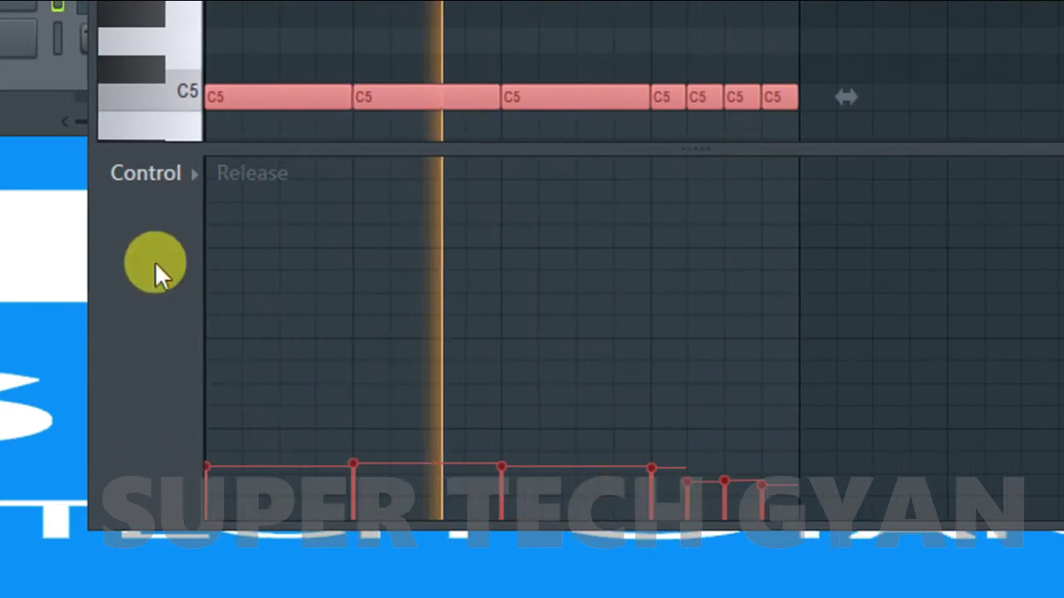
# Show Channel panning and draw a rising panning curve from below centre to near the maximum, ending just past the last note
pyautogui.click(174, 172)
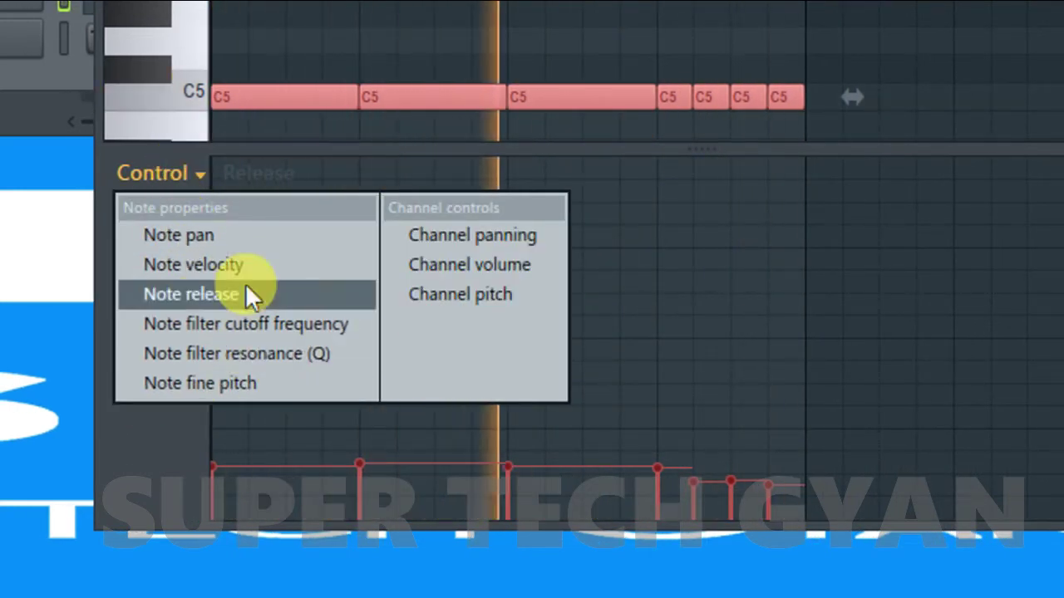
pyautogui.click(473, 238)
pyautogui.moveTo(283, 381)
pyautogui.mouseDown()
pyautogui.moveTo(326, 283)
pyautogui.moveTo(599, 218)
pyautogui.moveTo(846, 179)
pyautogui.moveTo(836, 171)
pyautogui.mouseUp()
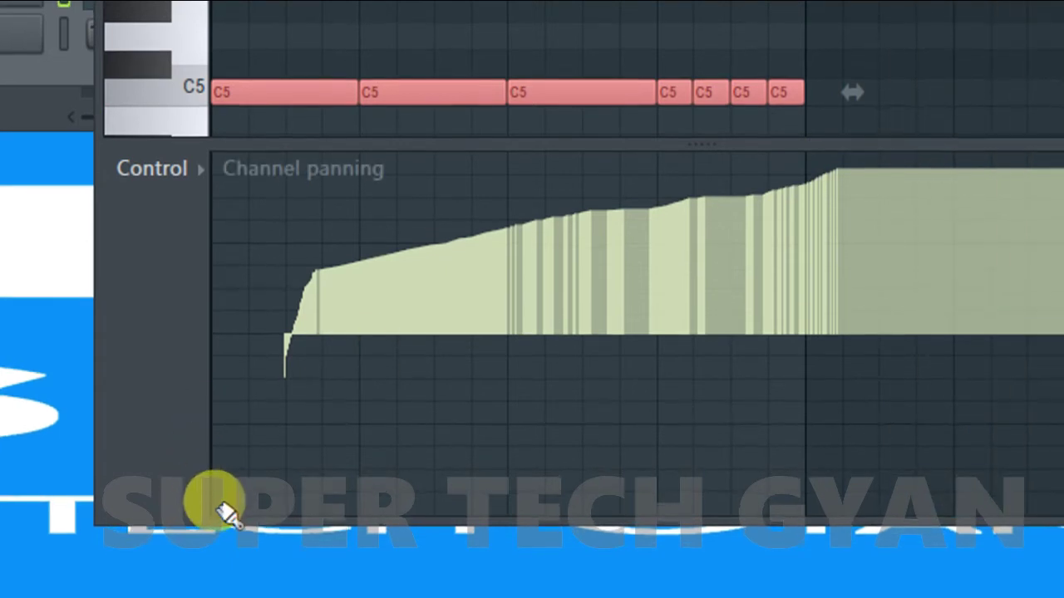
# Redraw the channel panning as a rise from the minimum to the maximum across the notes, then sweep it closer to centre
pyautogui.moveTo(226, 513)
pyautogui.mouseDown()
pyautogui.moveTo(283, 462)
pyautogui.moveTo(541, 230)
pyautogui.moveTo(637, 177)
pyautogui.moveTo(807, 138)
pyautogui.mouseUp()
pyautogui.scroll(-2, 598, 370)
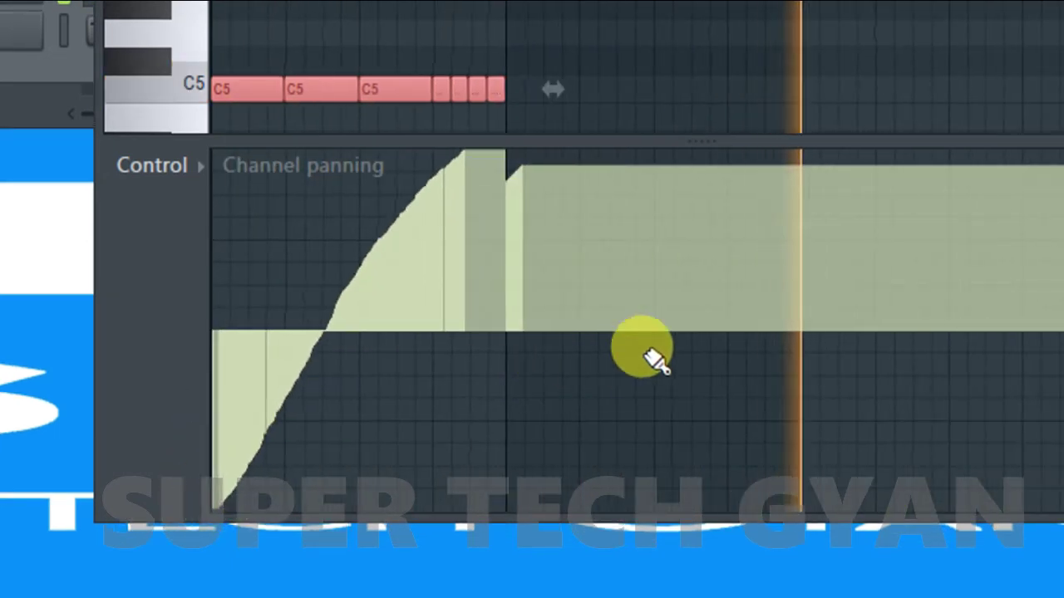
pyautogui.scroll(-2, 619, 361)
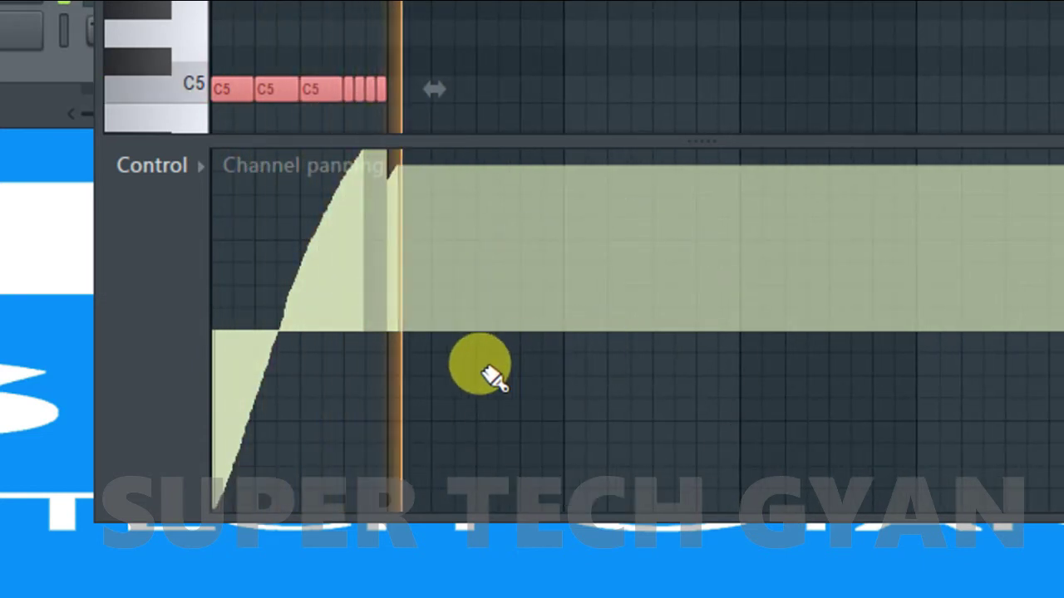
pyautogui.moveTo(480, 374); pyautogui.dragTo(576, 244)
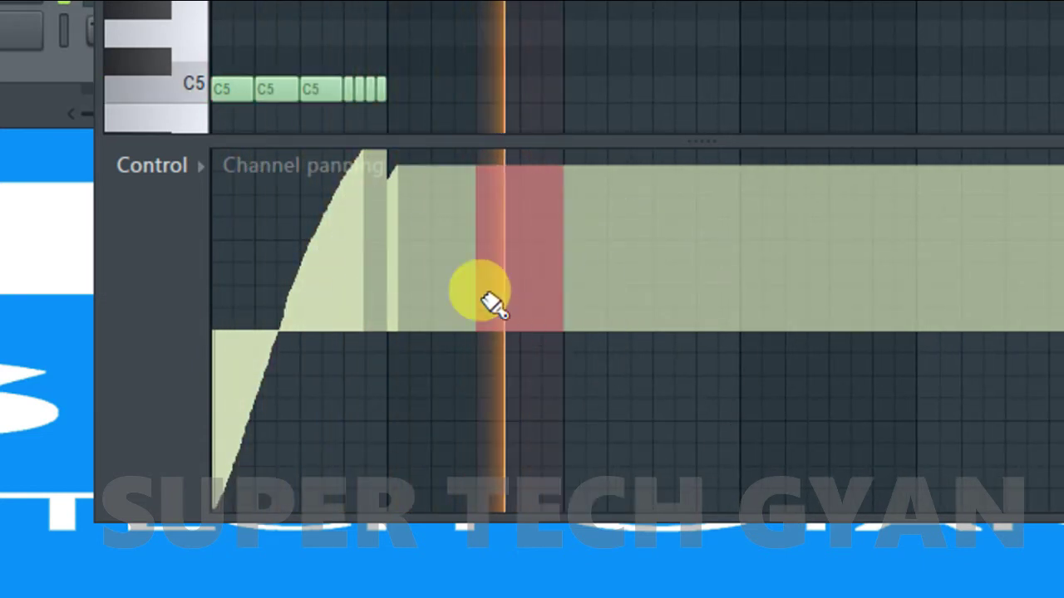
pyautogui.moveTo(480, 290)
pyautogui.mouseDown()
pyautogui.moveTo(739, 296)
pyautogui.moveTo(722, 352)
pyautogui.moveTo(691, 389)
pyautogui.moveTo(272, 404)
pyautogui.mouseUp()
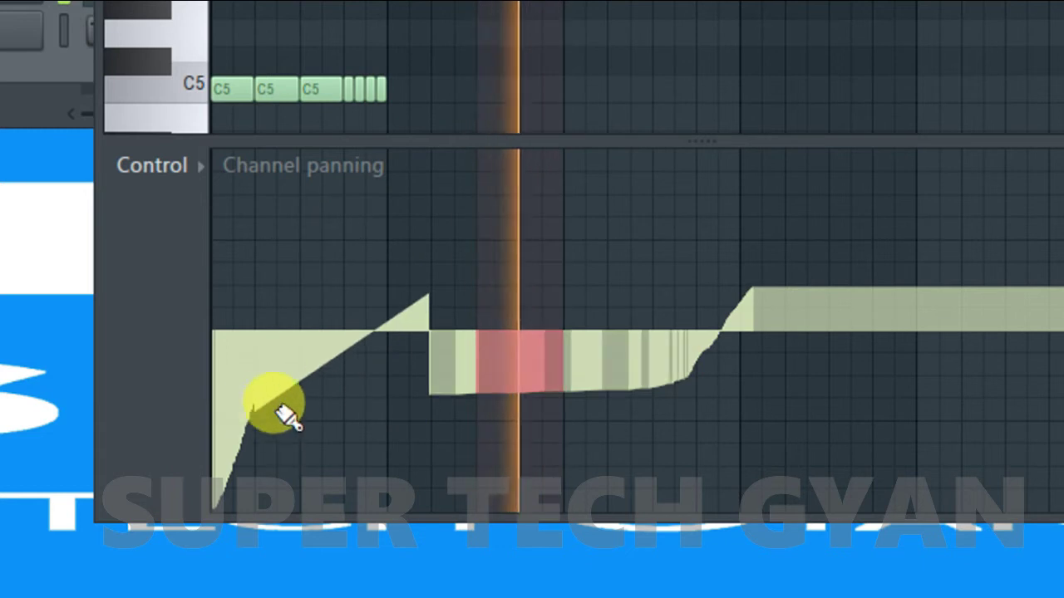
# Undo the channel panning edits until the whole curve is removed
pyautogui.scroll(-2, 349, 402)
pyautogui.hotkey('ctrl', 'z')
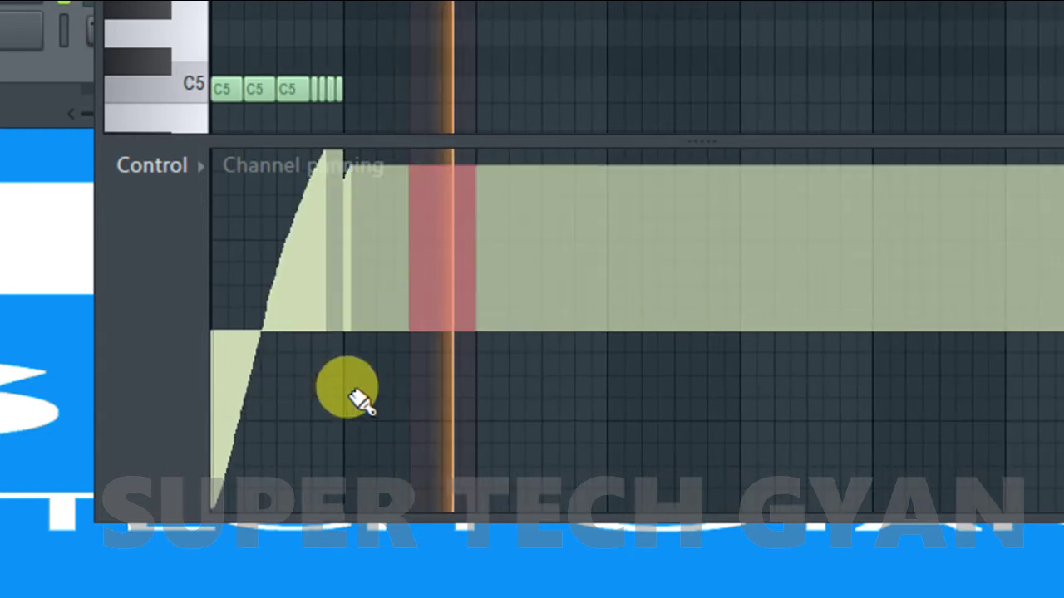
pyautogui.hotkey('ctrl', 'z')
pyautogui.hotkey('ctrl', 'z')
pyautogui.scroll(2, 217, 345)
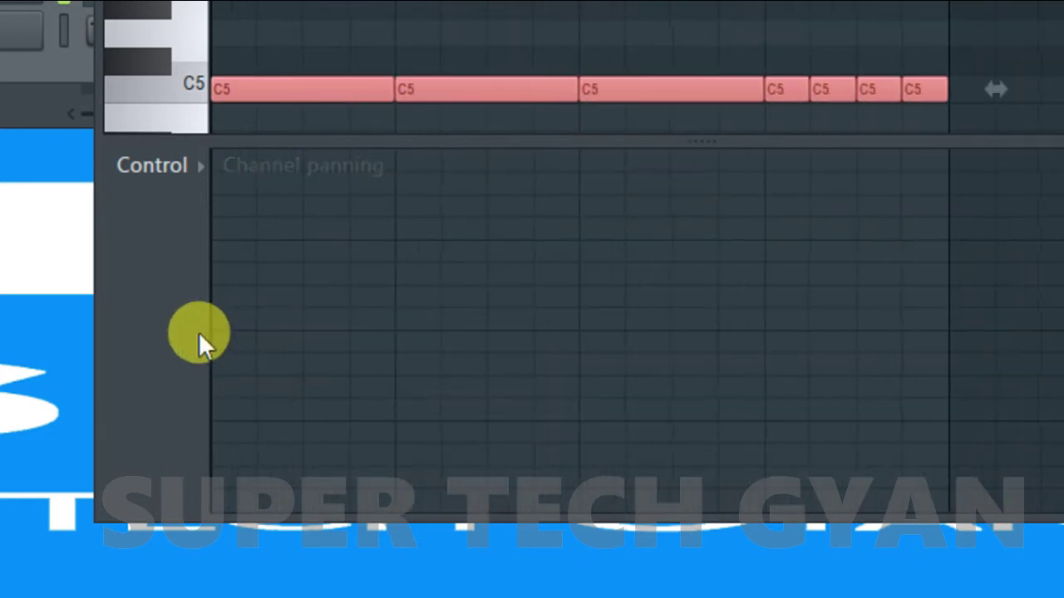
# Play the pattern, then select bar 1 containing all the C5 notes as the range and toggle playback
pyautogui.press('space')
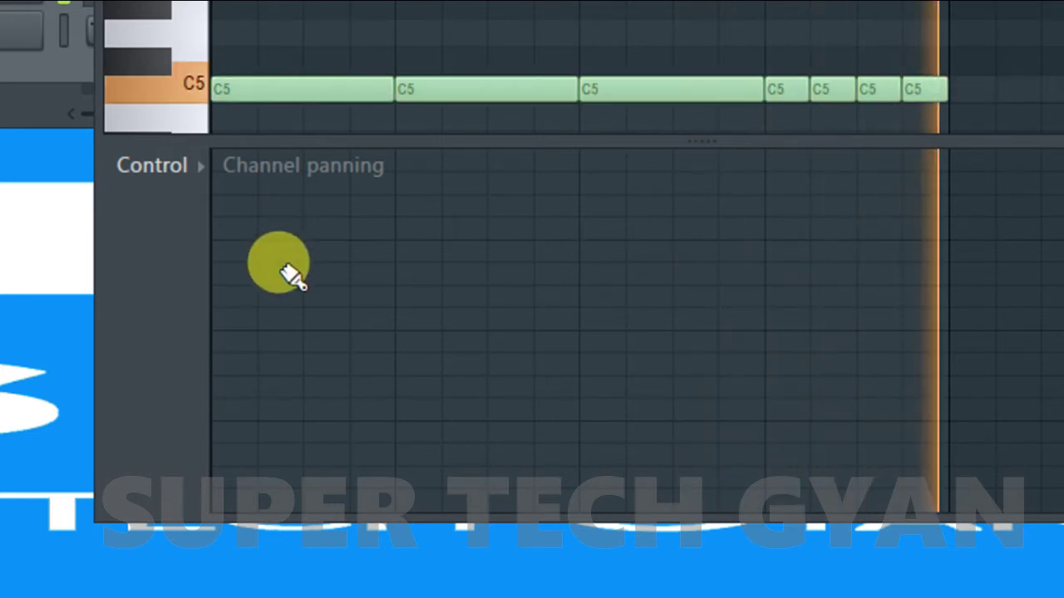
pyautogui.scroll(-2, 290, 43)
pyautogui.moveTo(221, 90); pyautogui.dragTo(435, 194)
pyautogui.press('space')
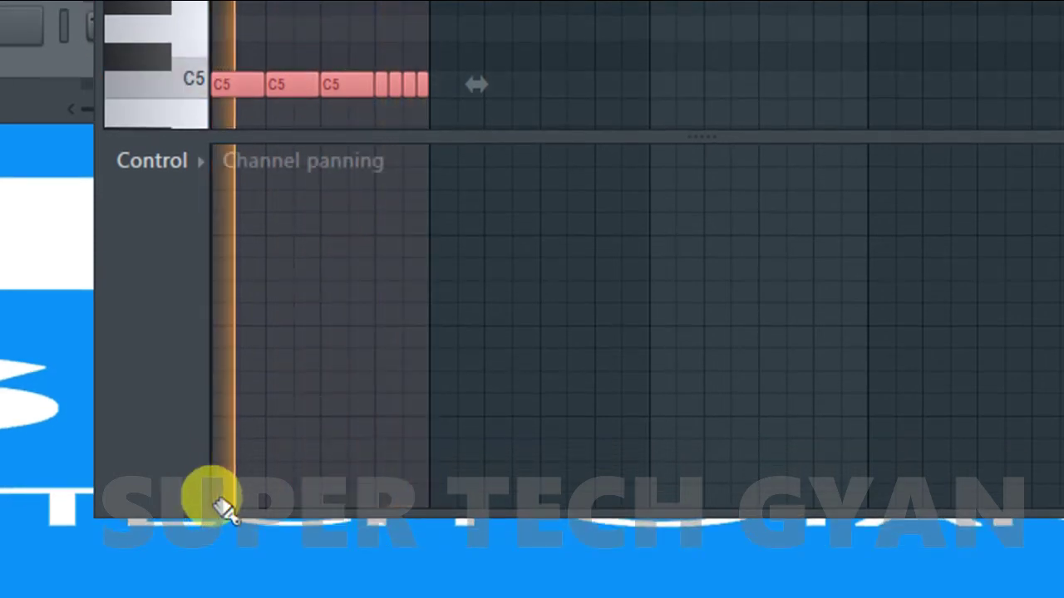
# Draw channel panning across bar 1 rising from the minimum to near the maximum, then clear the selection and play the pattern
pyautogui.moveTo(223, 508)
pyautogui.mouseDown()
pyautogui.moveTo(246, 411)
pyautogui.moveTo(354, 333)
pyautogui.moveTo(432, 328)
pyautogui.mouseUp()
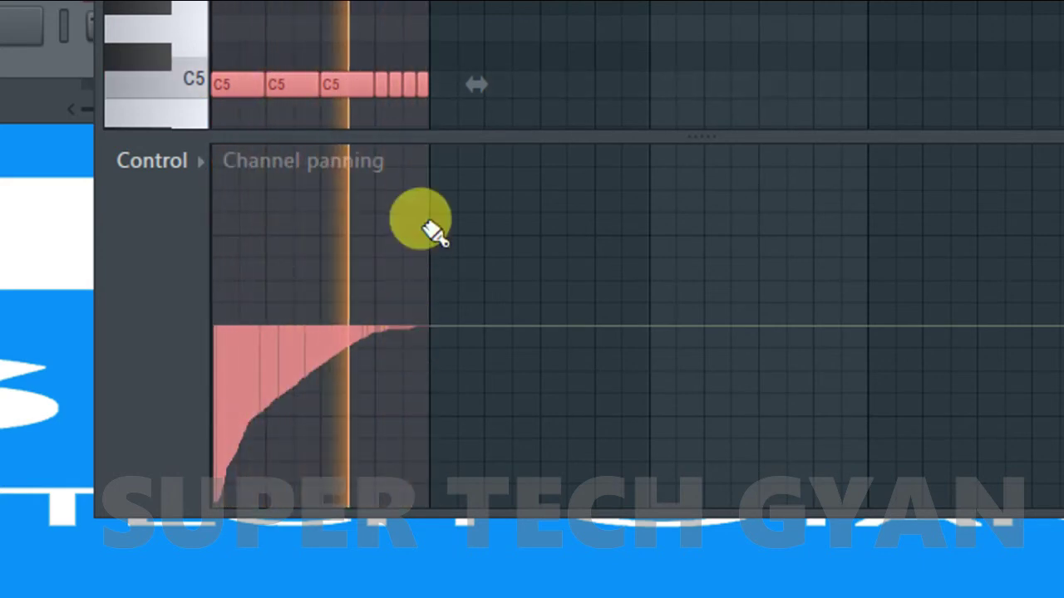
pyautogui.moveTo(426, 151); pyautogui.dragTo(384, 329)
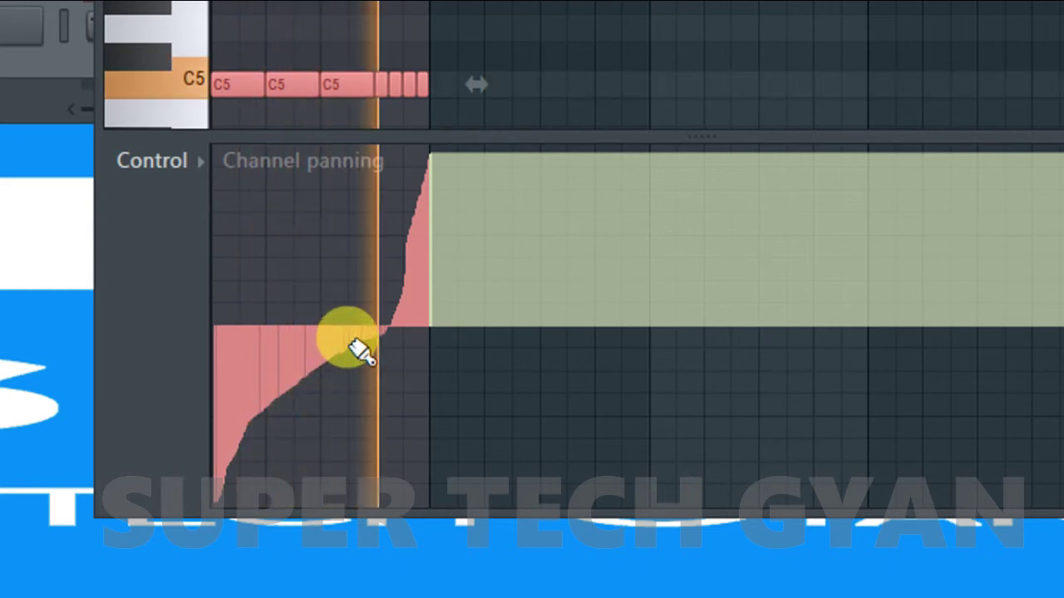
pyautogui.press('space')
pyautogui.hotkey('ctrl', 'd')
pyautogui.press('space')
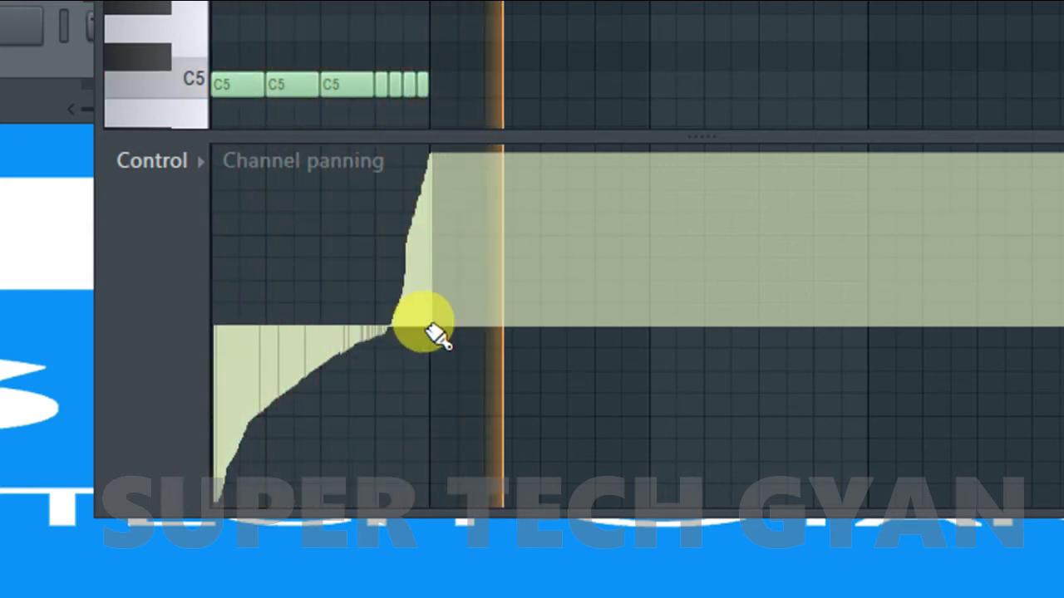
pyautogui.press('space')
# Redraw the channel panning close to centre from the end of bar 1 onward and play the pattern
pyautogui.moveTo(433, 323)
pyautogui.mouseDown()
pyautogui.moveTo(425, 354)
pyautogui.moveTo(450, 360)
pyautogui.moveTo(510, 331)
pyautogui.moveTo(630, 354)
pyautogui.moveTo(694, 358)
pyautogui.mouseUp()
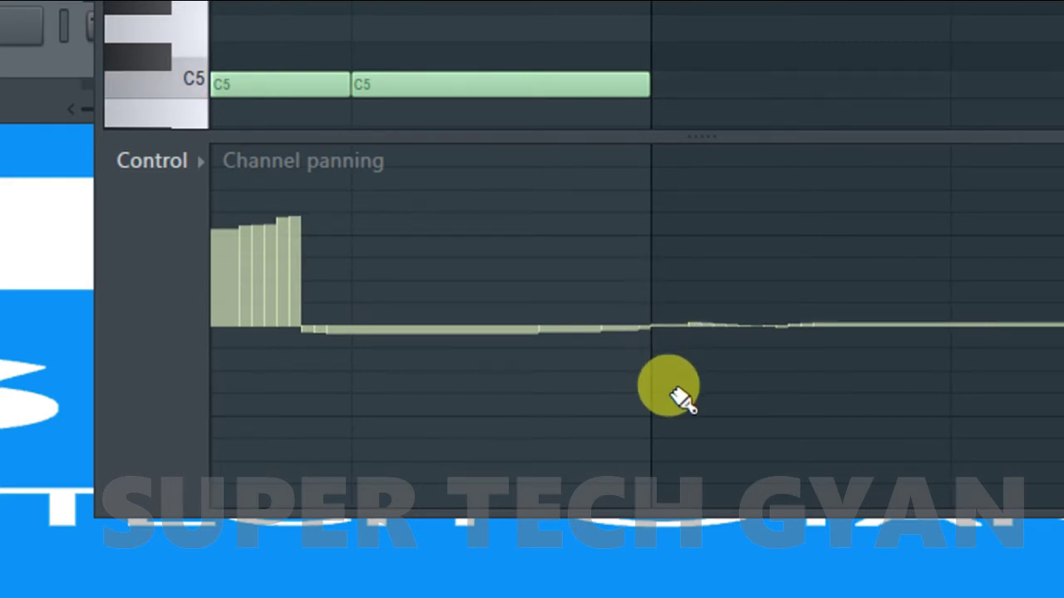
pyautogui.scroll(-4, 665, 391)
pyautogui.press('space')
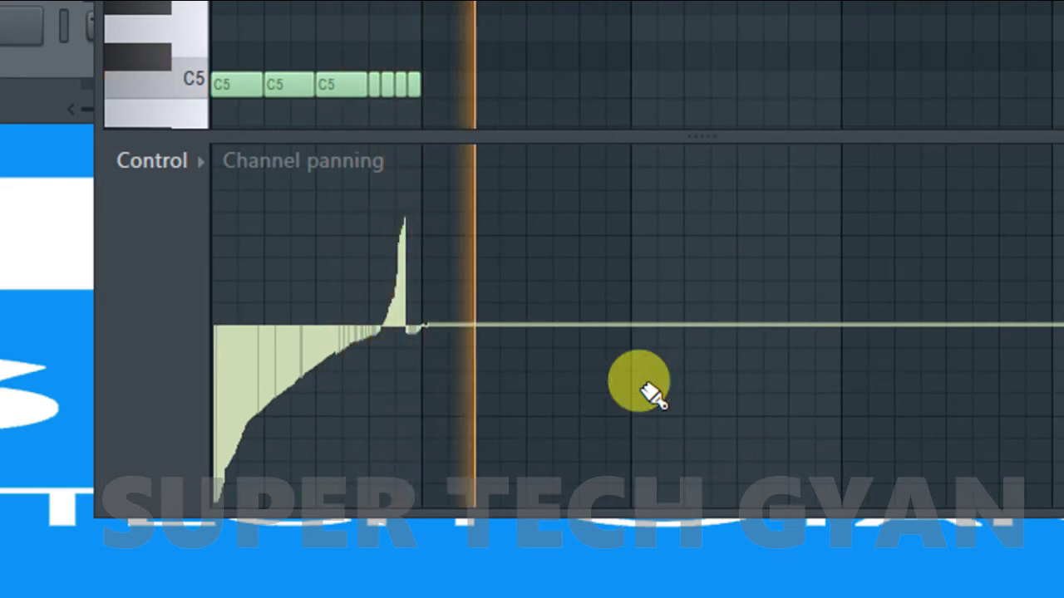
# Stop playback and undo the latest channel panning edits
pyautogui.press('space')
pyautogui.hotkey('ctrl', 'z')
pyautogui.hotkey('ctrl', 'z')
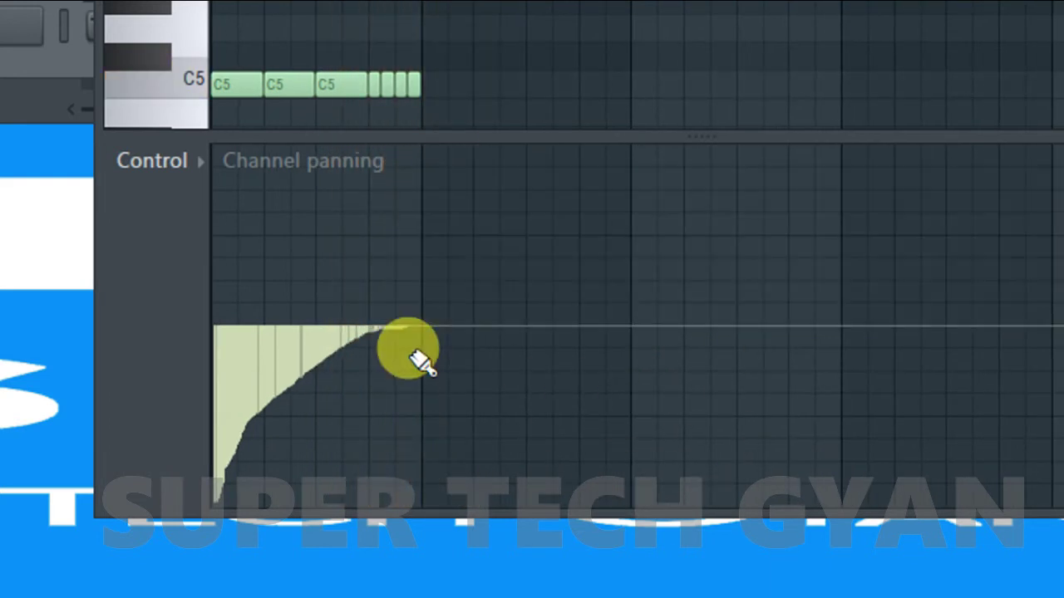
# Show Channel volume, draw it at the maximum level from the start of the pattern, and play the pattern
pyautogui.click(193, 164)
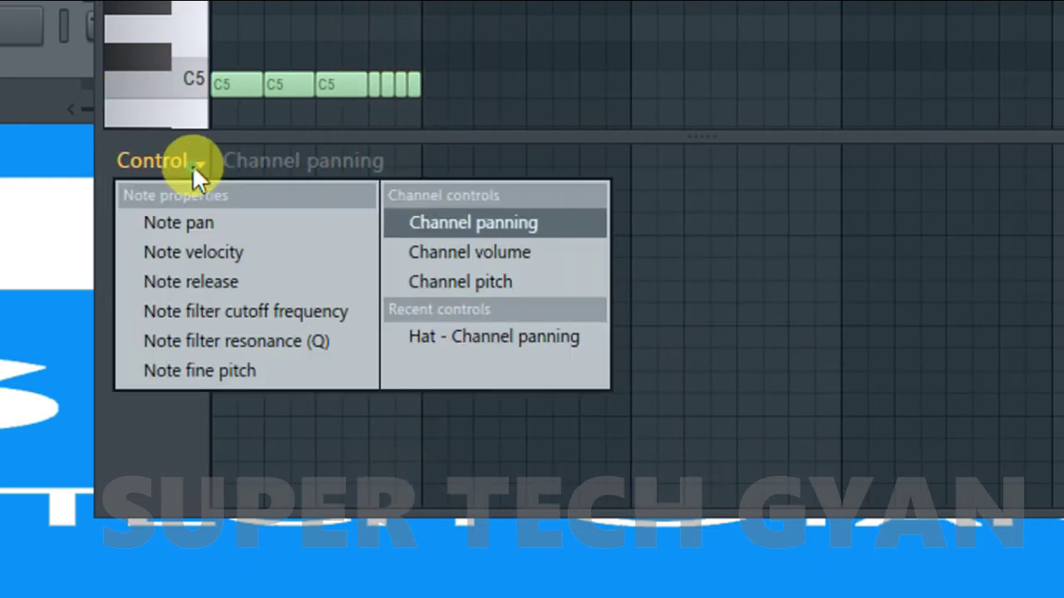
pyautogui.click(507, 263)
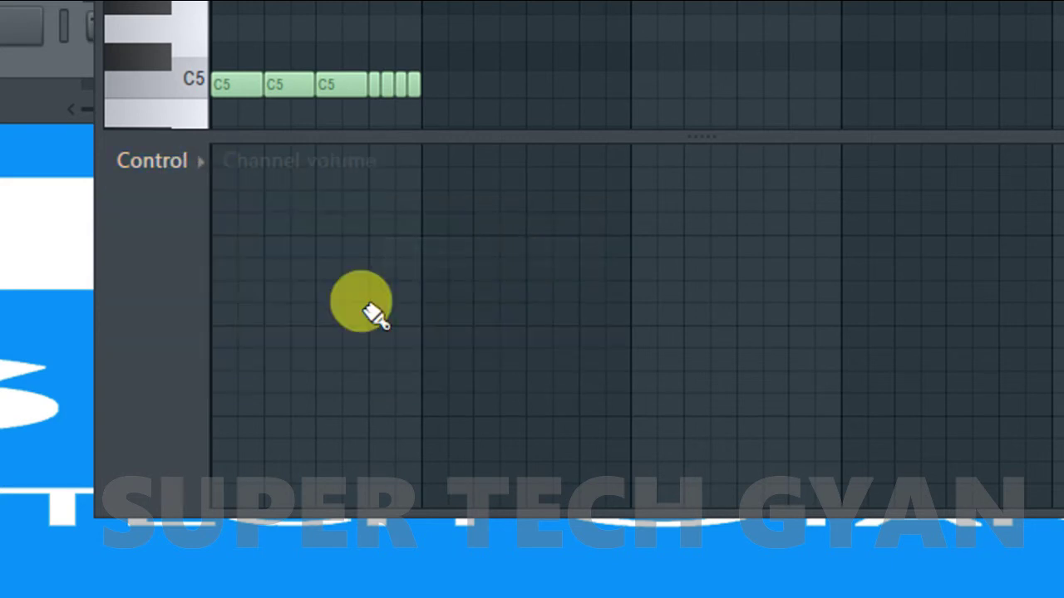
pyautogui.moveTo(249, 444)
pyautogui.mouseDown()
pyautogui.moveTo(257, 344)
pyautogui.moveTo(212, 247)
pyautogui.mouseUp()
pyautogui.moveTo(214, 163)
pyautogui.mouseDown()
pyautogui.moveTo(333, 171)
pyautogui.moveTo(463, 147)
pyautogui.moveTo(505, 124)
pyautogui.mouseUp()
pyautogui.press('space')
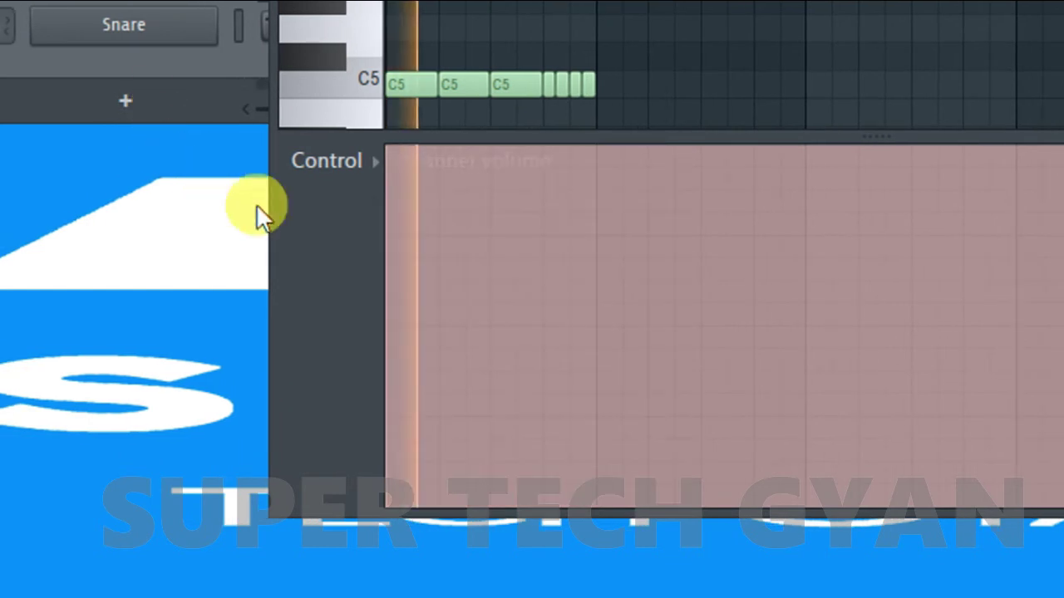
# Show Channel pitch and draw a steep rise to the top around the second C5 note
pyautogui.click(361, 171)
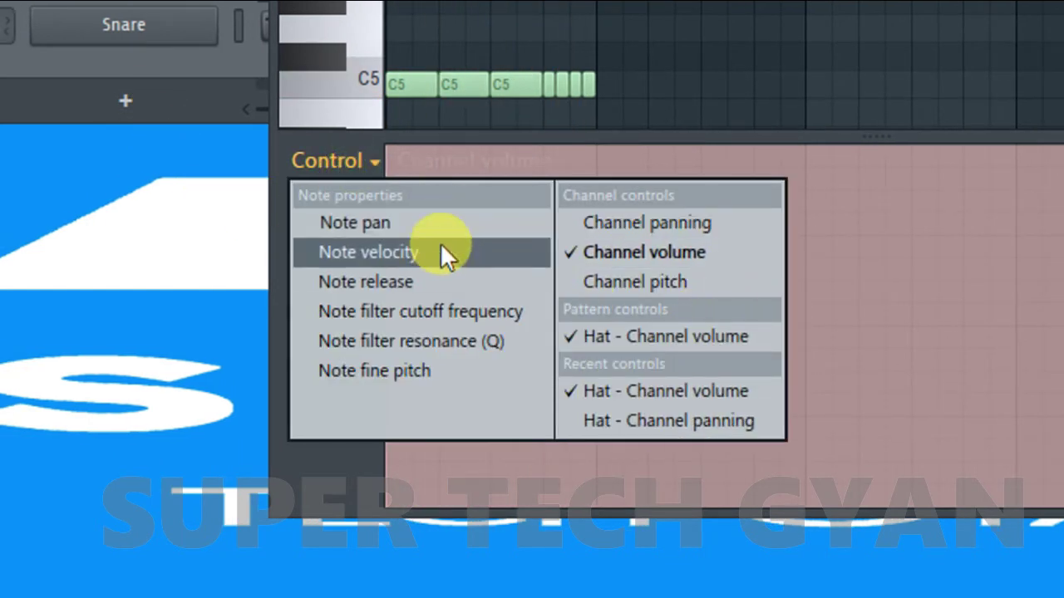
pyautogui.click(632, 281)
pyautogui.moveTo(468, 324)
pyautogui.mouseDown()
pyautogui.moveTo(494, 157)
pyautogui.moveTo(483, 264)
pyautogui.mouseUp()
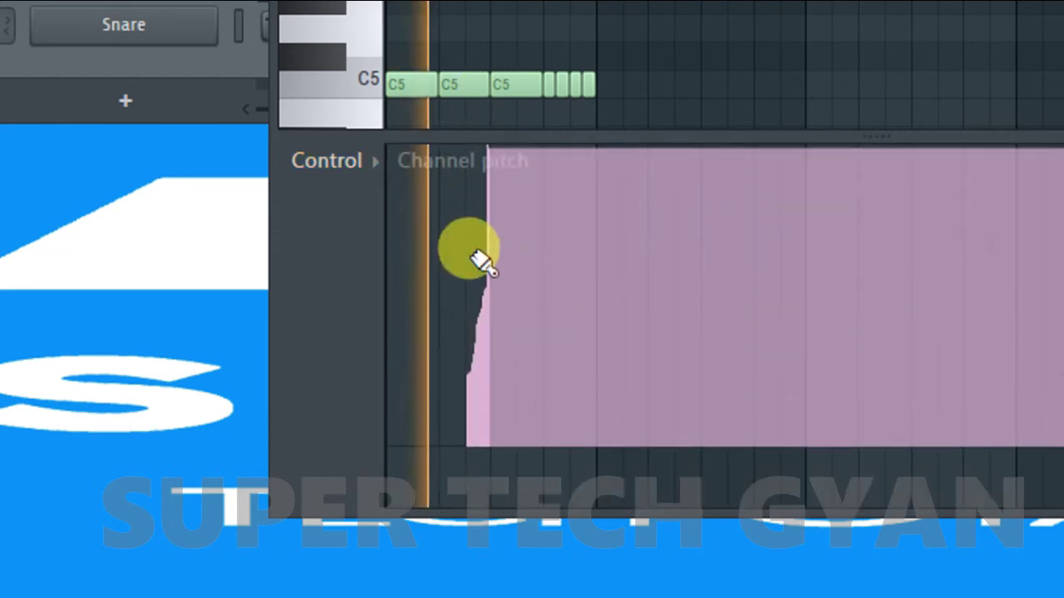
# Switch the control lane back to Channel volume, then show Note velocity and close the list of controls
pyautogui.click(372, 162)
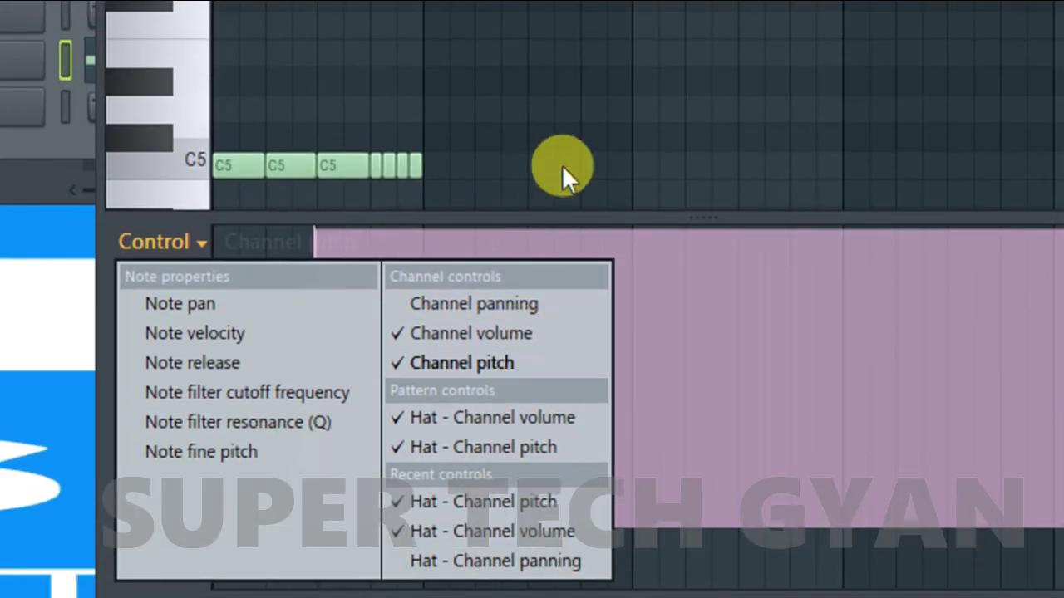
pyautogui.click(473, 334)
pyautogui.click(181, 237)
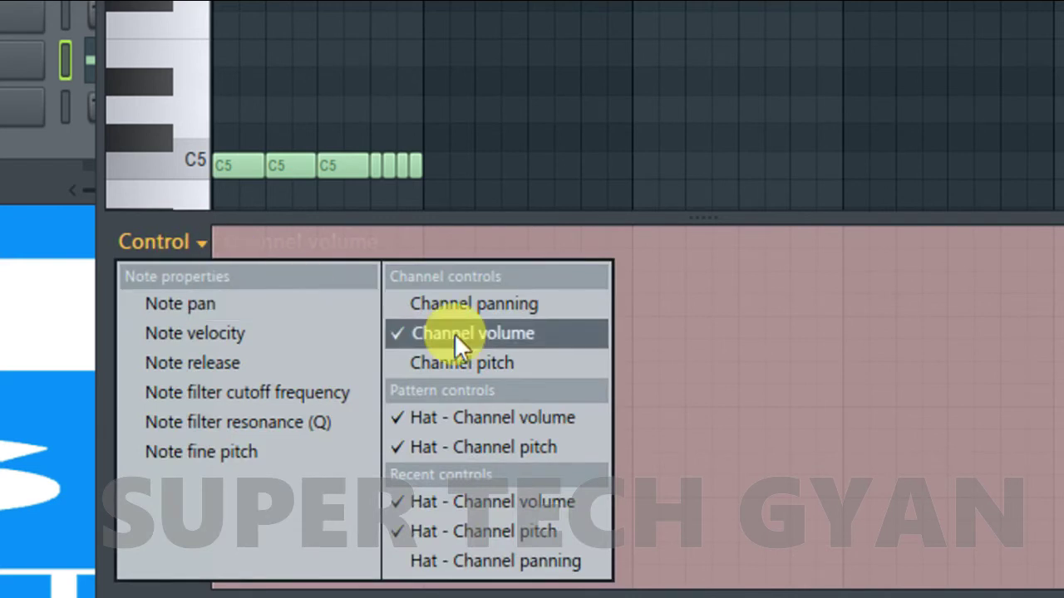
pyautogui.click(454, 334)
pyautogui.click(198, 257)
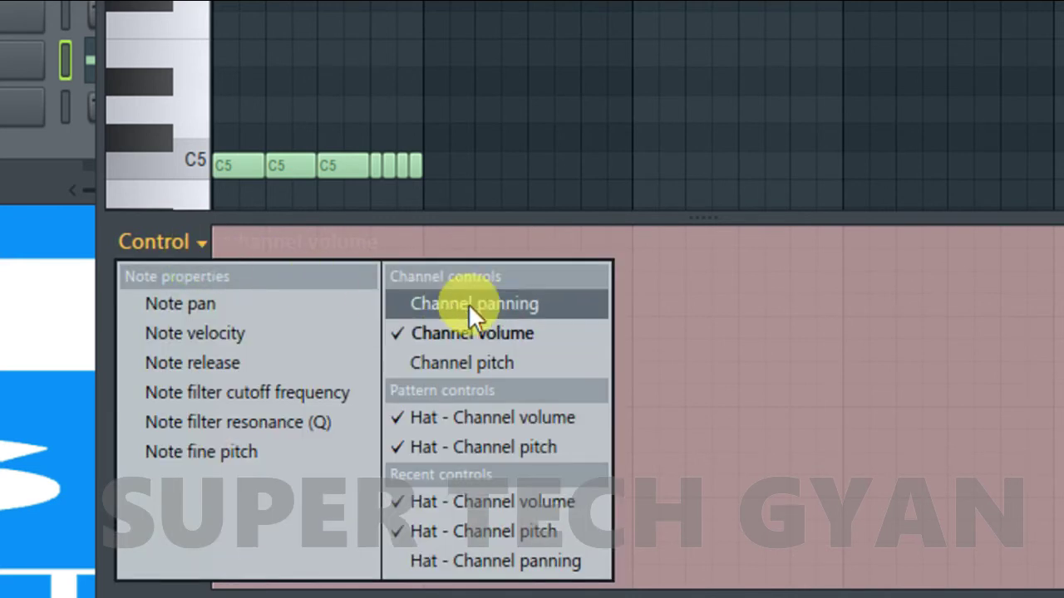
pyautogui.click(203, 333)
pyautogui.click(183, 250)
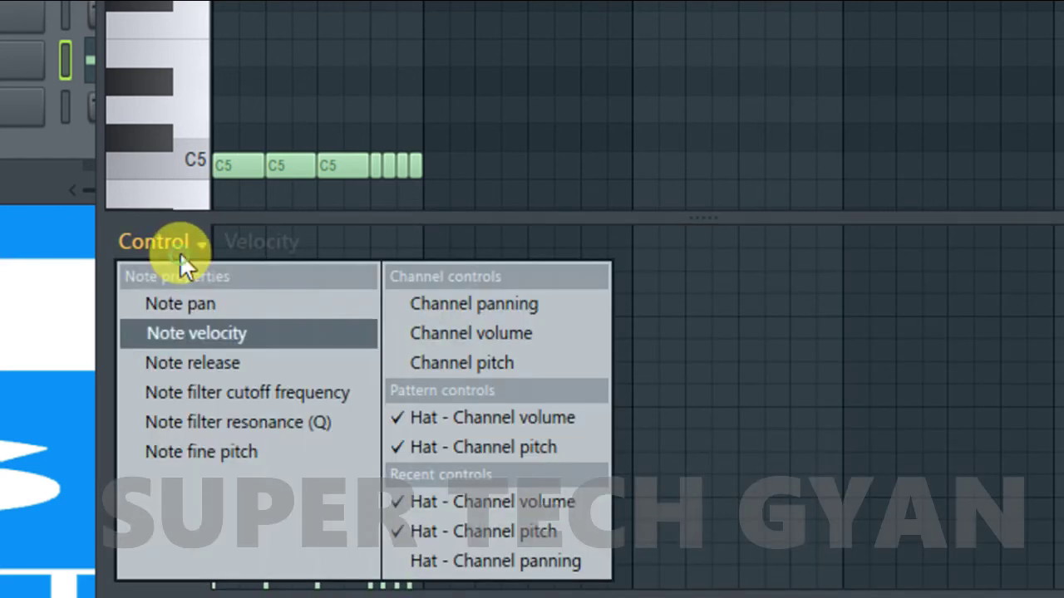
pyautogui.click(623, 164)
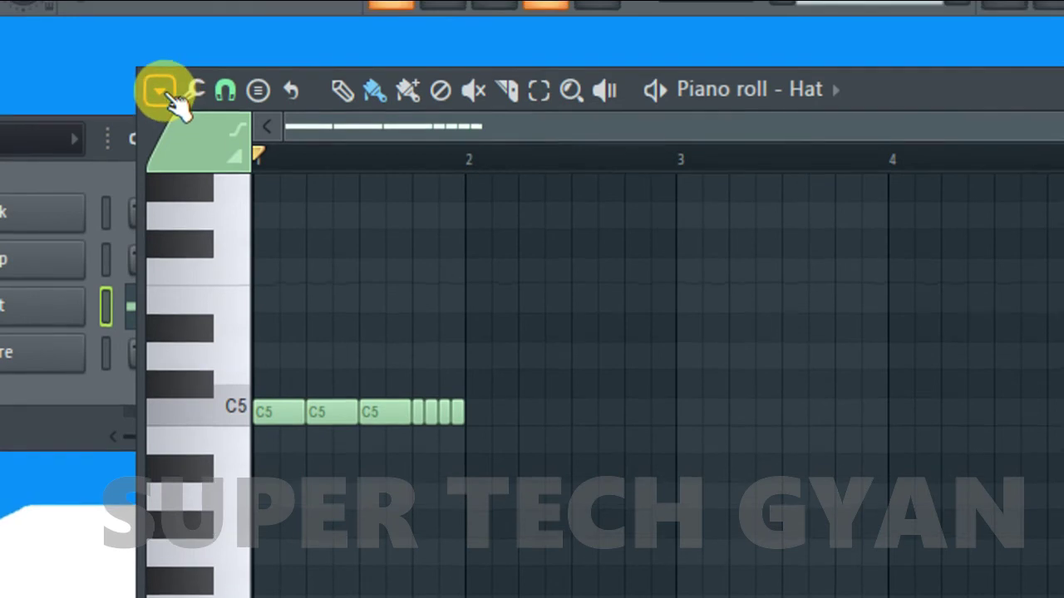
# Set the piano roll's grid color to white
pyautogui.click(85, 19)
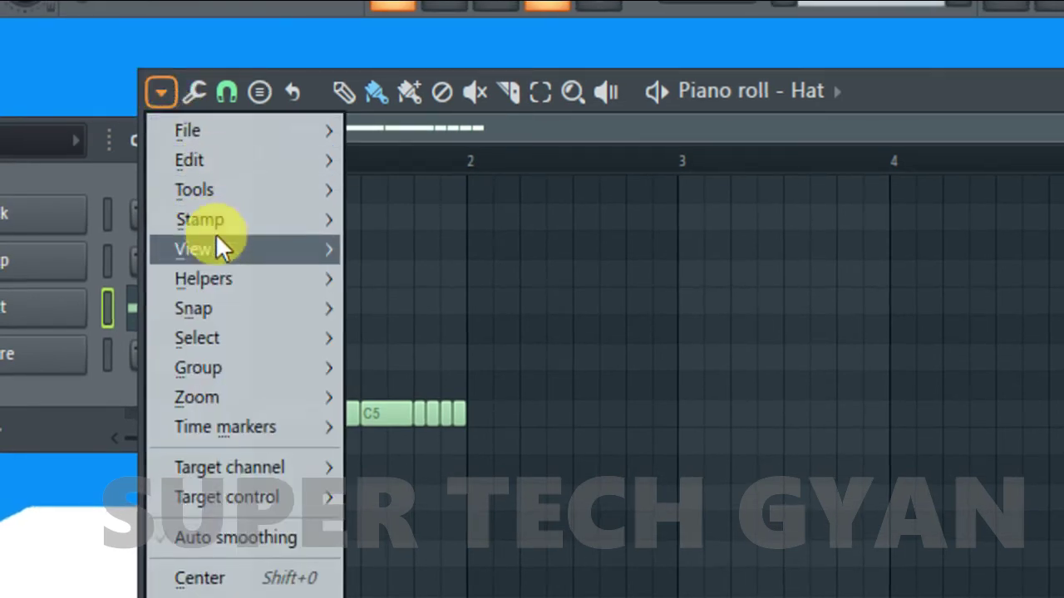
pyautogui.moveTo(215, 240)
pyautogui.click(415, 274)
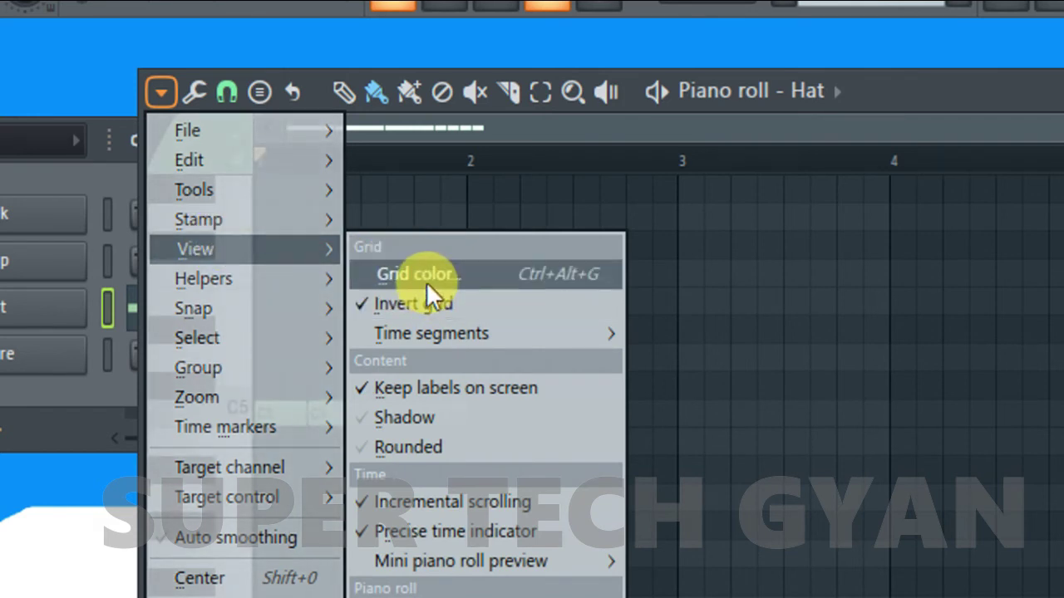
pyautogui.click(427, 282)
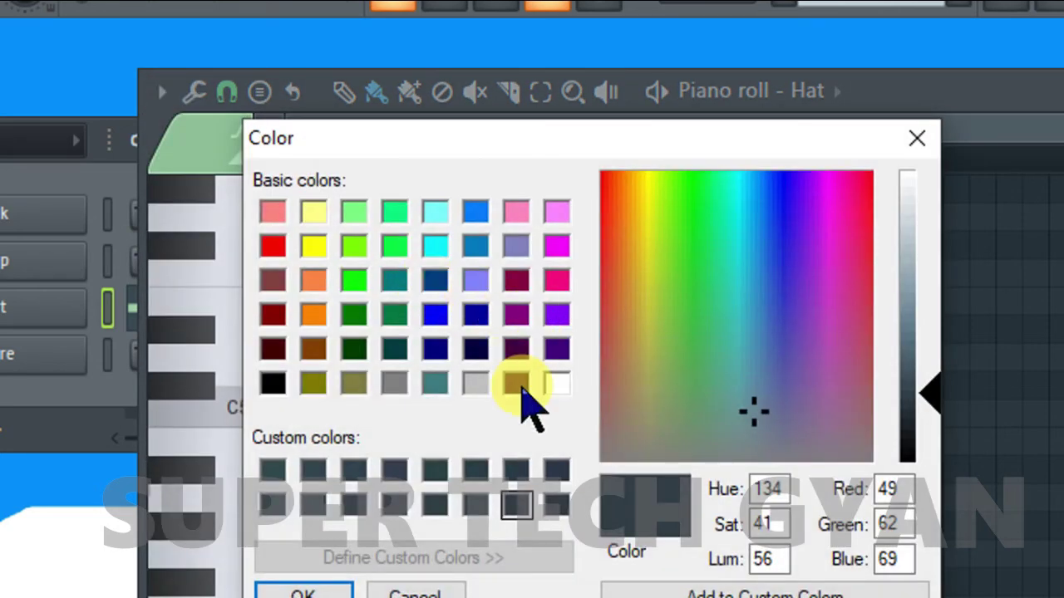
pyautogui.click(556, 384)
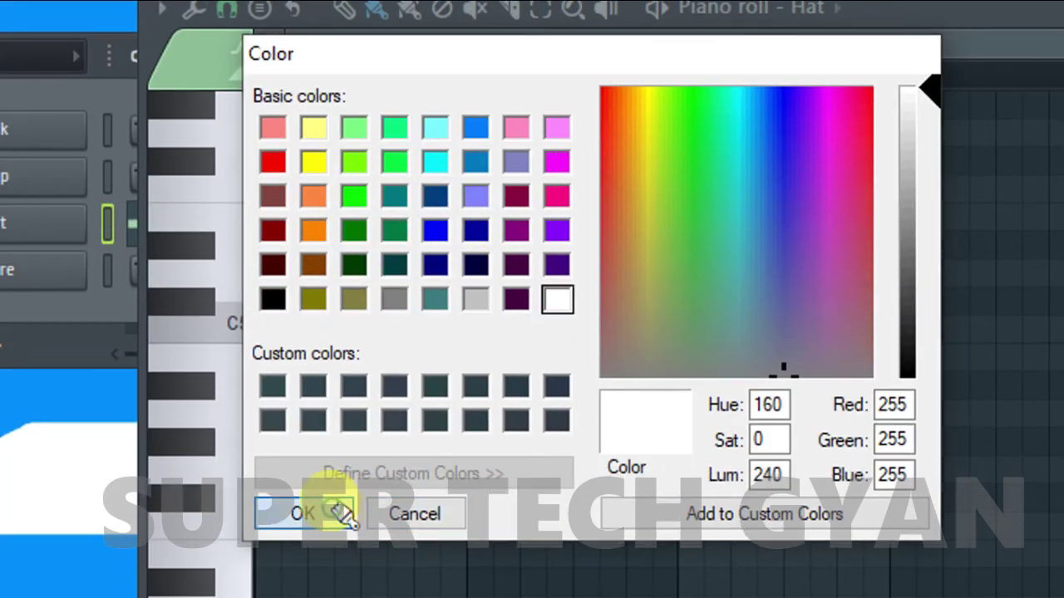
pyautogui.click(341, 595)
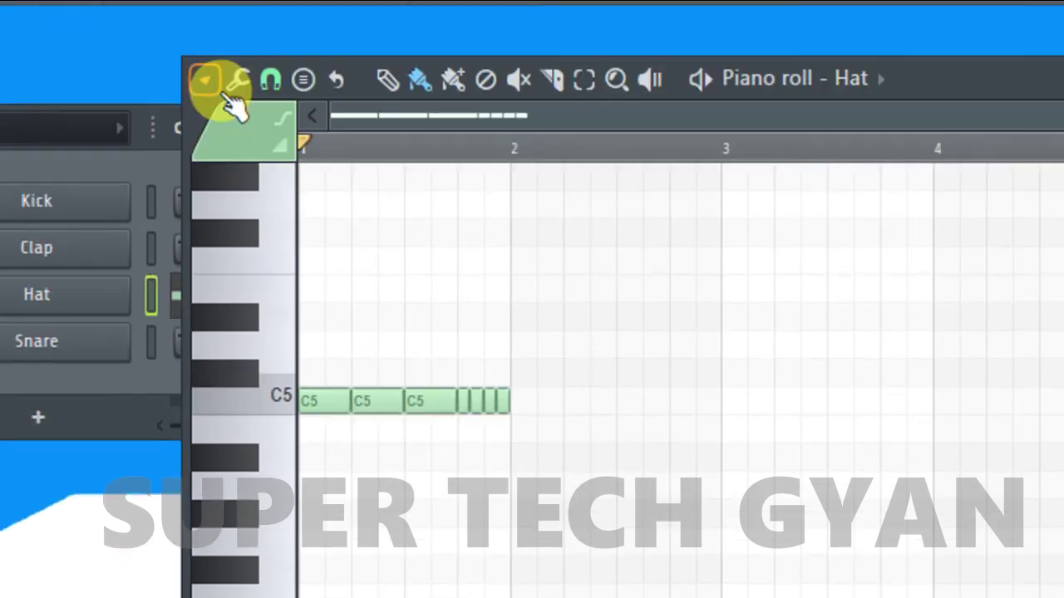
# Change the piano roll's grid color to orange from the basic colors
pyautogui.click(163, 10)
pyautogui.moveTo(276, 243)
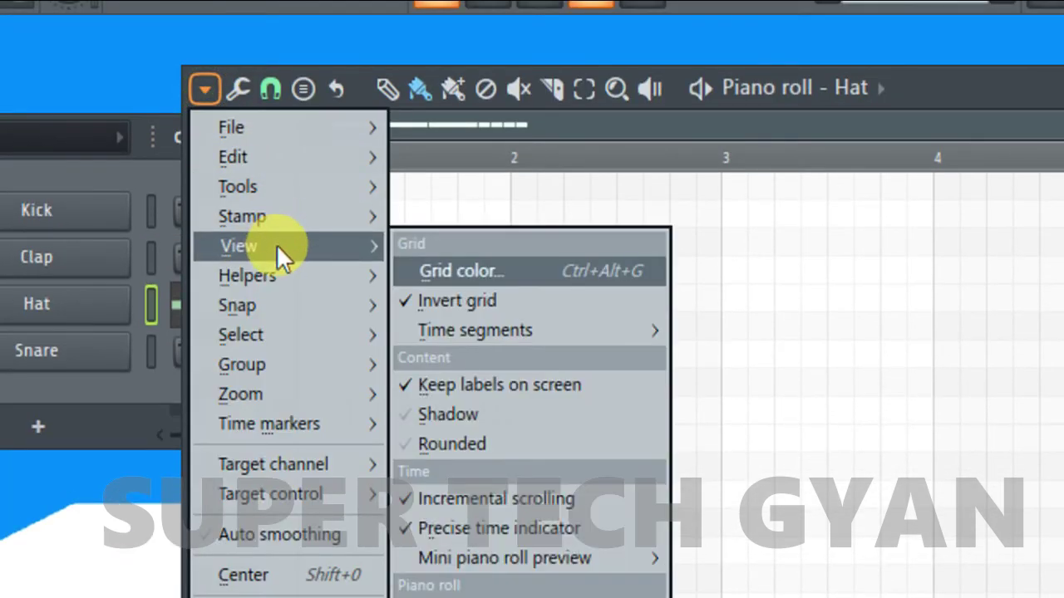
pyautogui.click(507, 278)
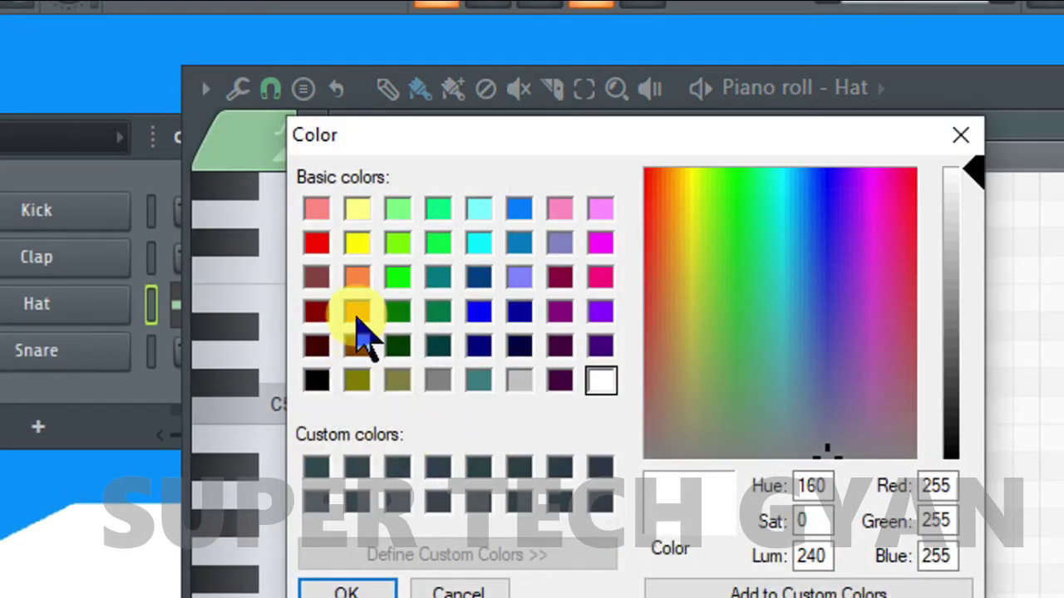
pyautogui.click(357, 314)
pyautogui.click(347, 591)
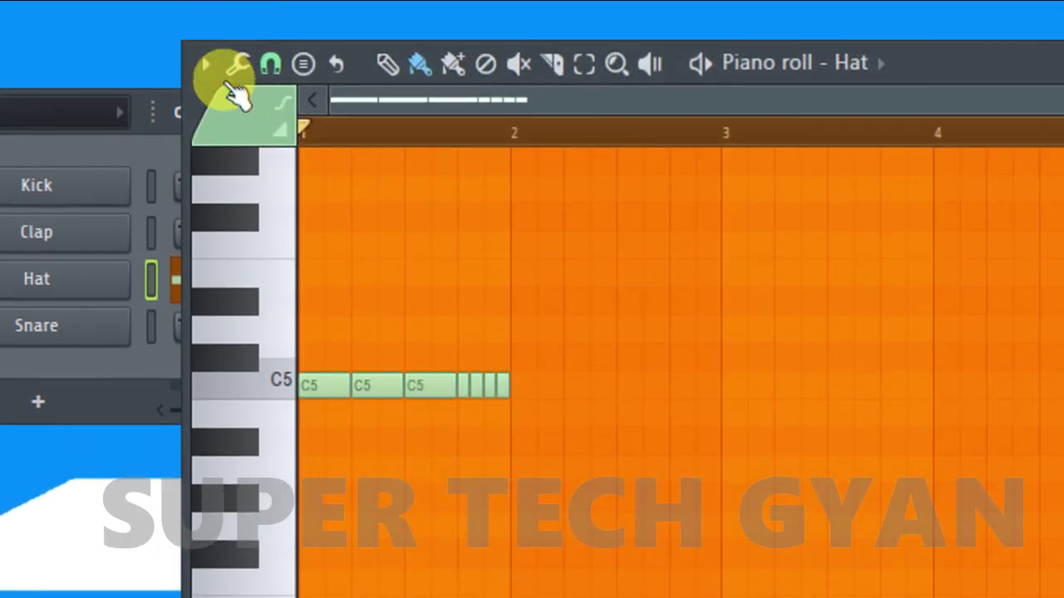
# Set the piano roll's grid color to the dark slate custom color with RGB 57, 71, 77
pyautogui.click(207, 10)
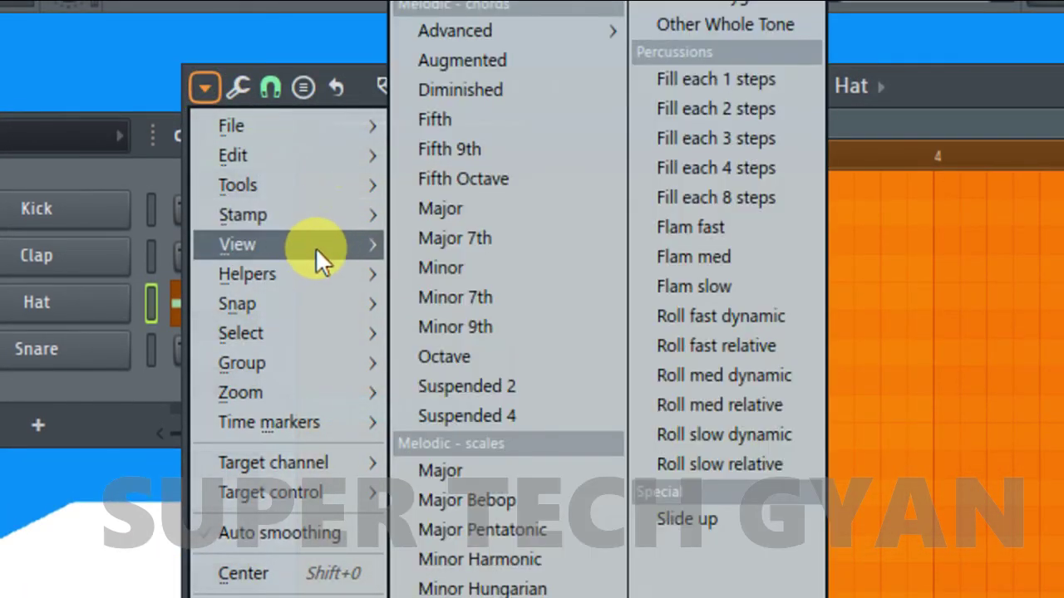
pyautogui.moveTo(315, 247)
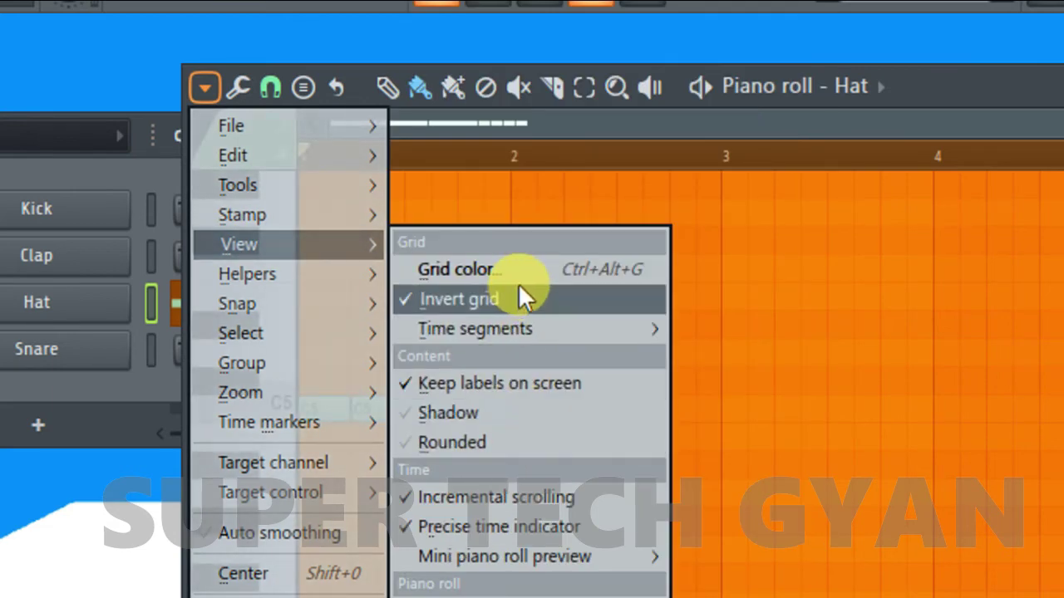
pyautogui.click(518, 270)
pyautogui.click(359, 498)
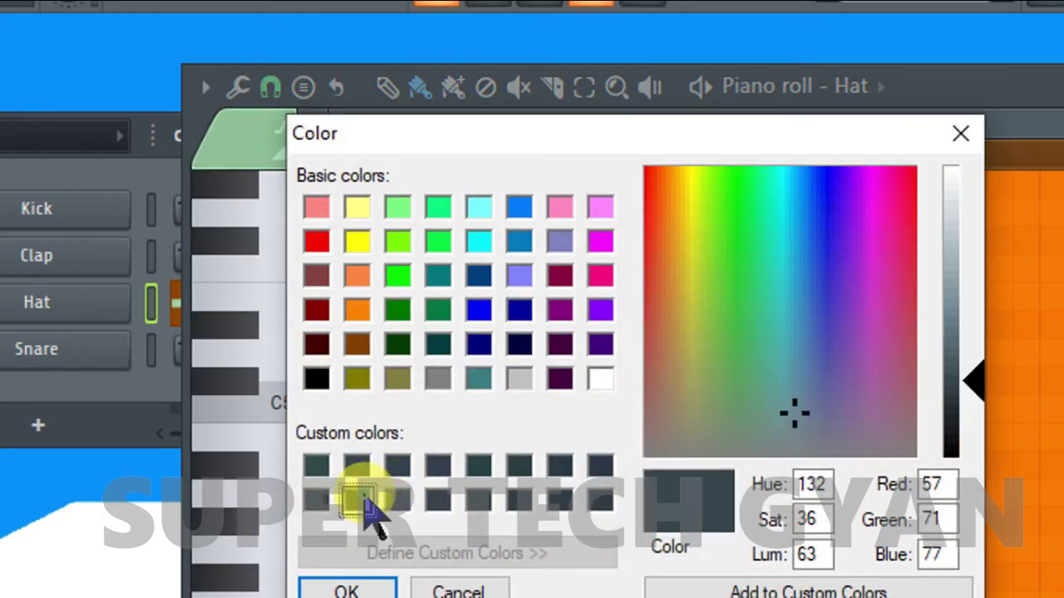
pyautogui.click(346, 592)
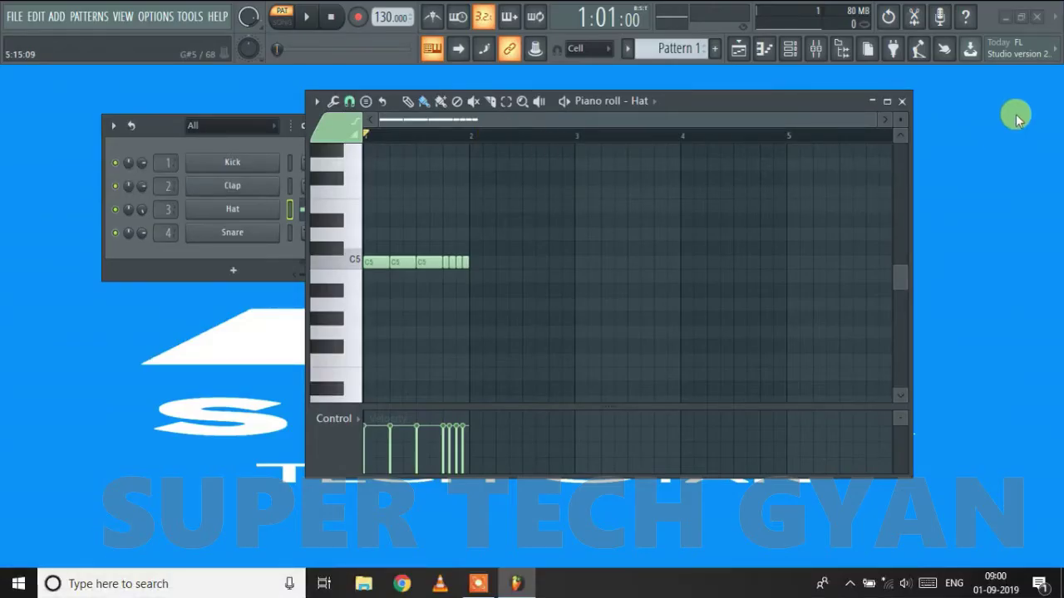
# Close the Hat piano roll and the Channel rack
pyautogui.click(903, 101)
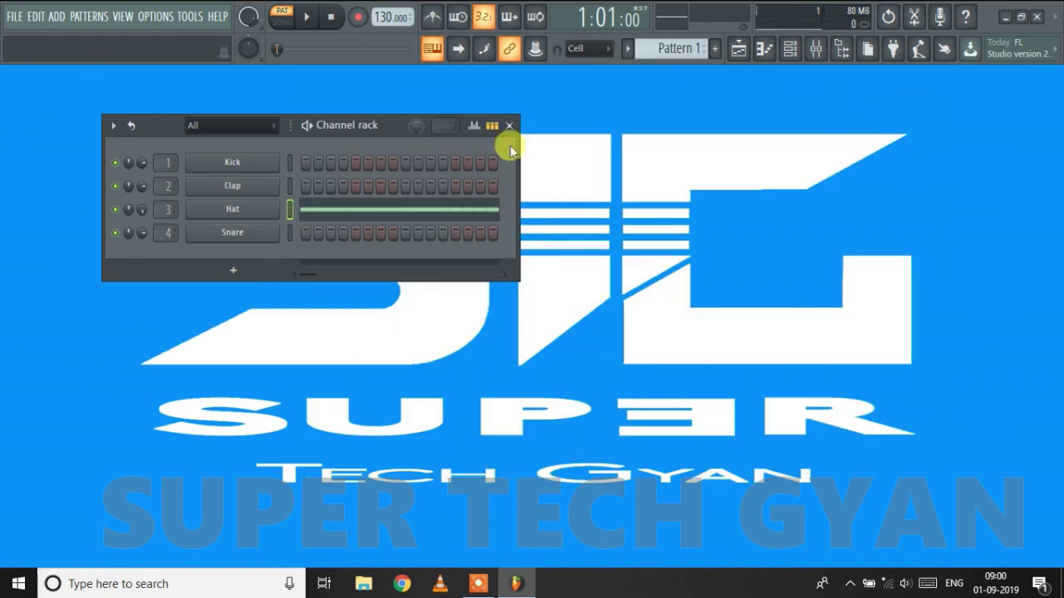
pyautogui.click(510, 126)
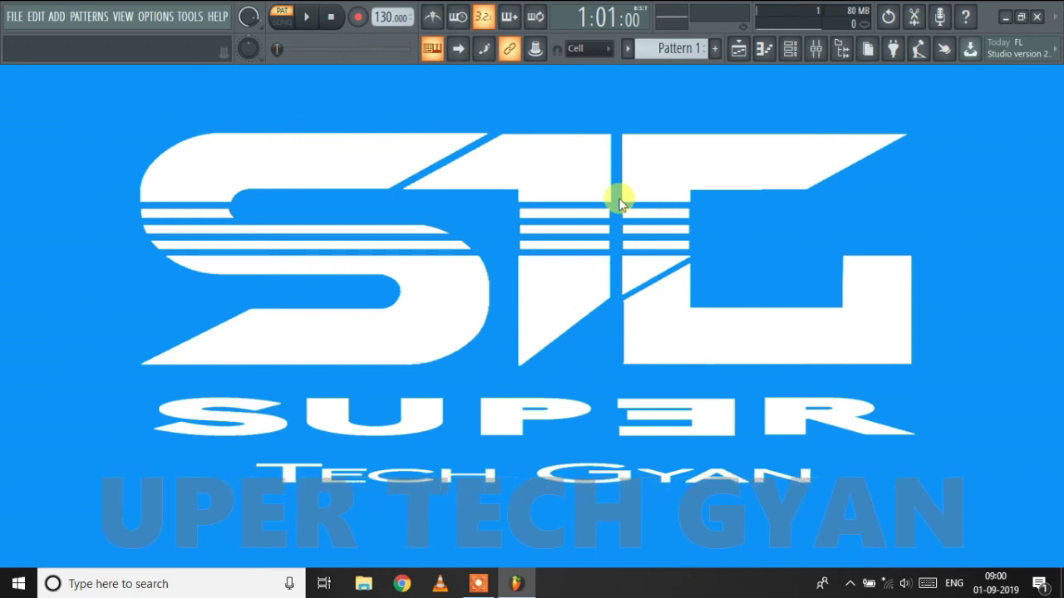
pyautogui.click(482, 582)
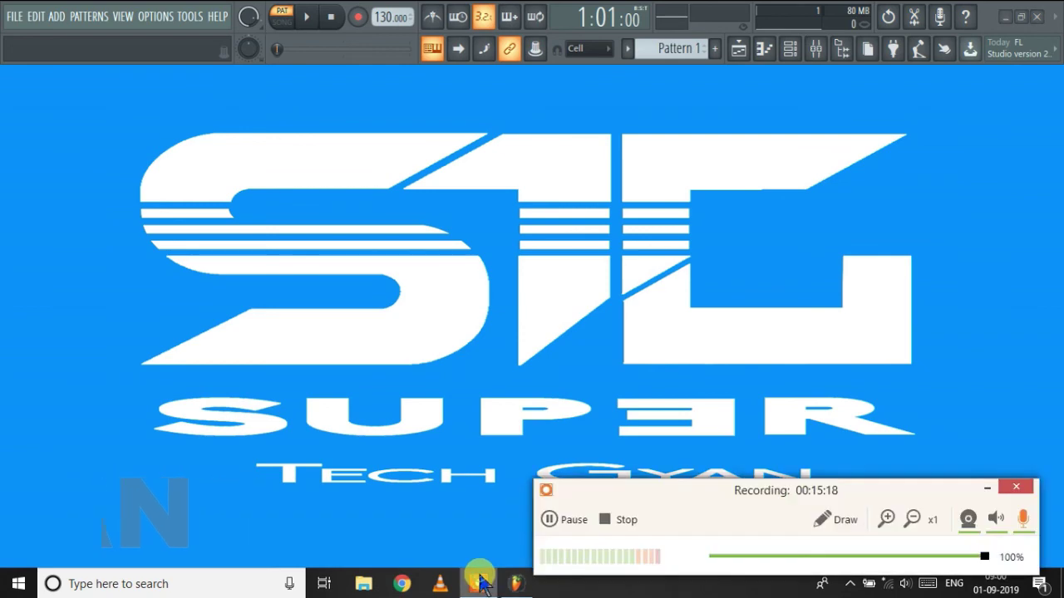